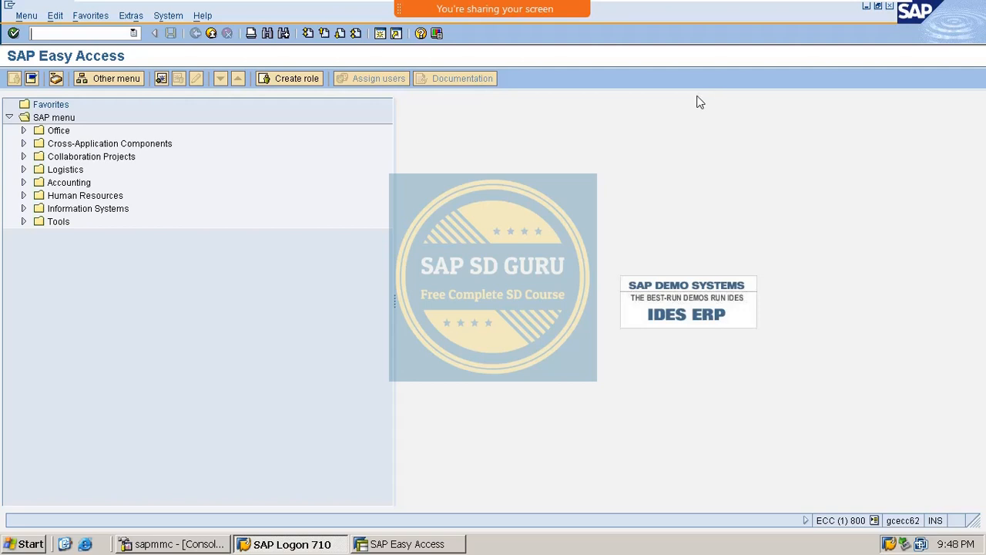
# Turn on screen annotation and handwrite "0VLK" in red inside a box in the empty area beside the SAP menu.
pyautogui.moveTo(741, 43)
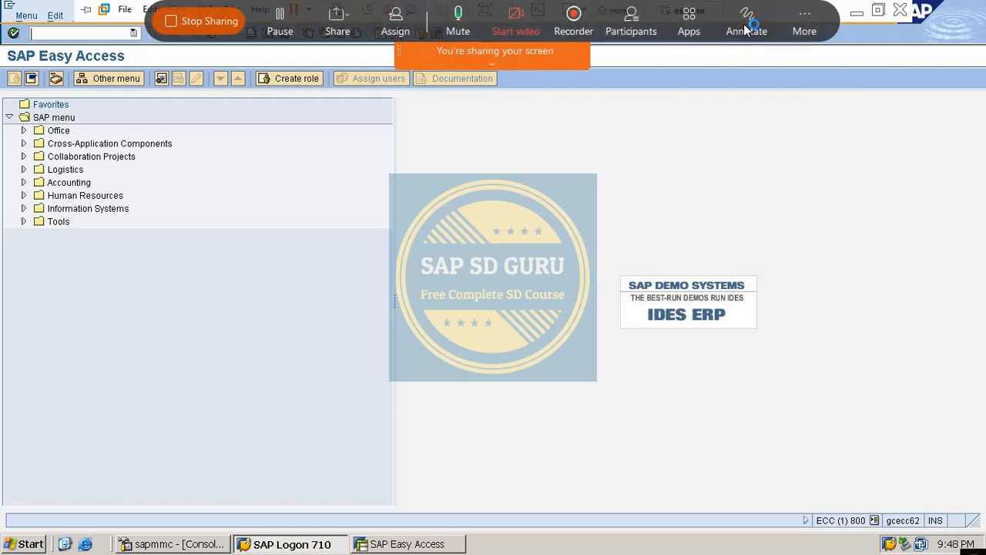
pyautogui.click(746, 20)
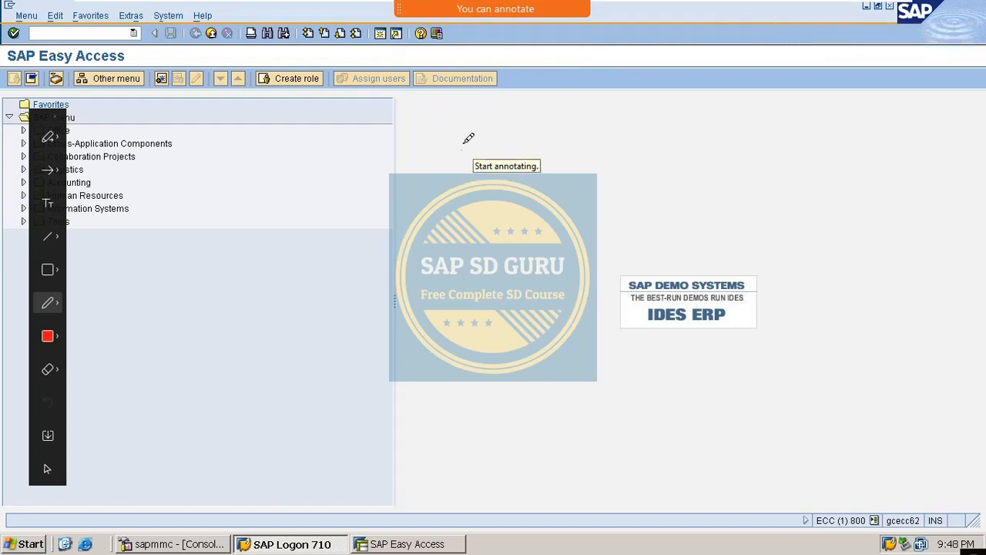
pyautogui.moveTo(457, 151)
pyautogui.mouseDown()
pyautogui.moveTo(445, 154)
pyautogui.moveTo(456, 188)
pyautogui.moveTo(451, 148)
pyautogui.moveTo(479, 182)
pyautogui.moveTo(496, 151)
pyautogui.moveTo(525, 172)
pyautogui.mouseUp()
pyautogui.moveTo(549, 141); pyautogui.dragTo(548, 181)
pyautogui.moveTo(573, 137)
pyautogui.mouseDown()
pyautogui.moveTo(563, 163)
pyautogui.moveTo(575, 171)
pyautogui.mouseUp()
pyautogui.moveTo(406, 125)
pyautogui.mouseDown()
pyautogui.moveTo(402, 201)
pyautogui.moveTo(609, 214)
pyautogui.moveTo(570, 108)
pyautogui.moveTo(625, 166)
pyautogui.moveTo(564, 205)
pyautogui.mouseUp()
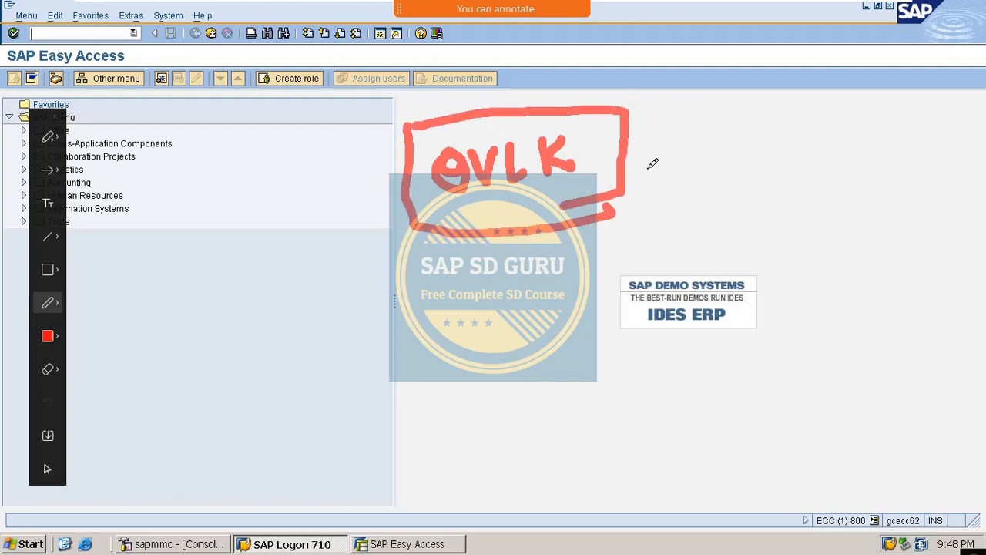
# Draw a red arrow from the boxed "0VLK" and handwrite "Delivery" after it.
pyautogui.moveTo(644, 169)
pyautogui.mouseDown()
pyautogui.moveTo(690, 158)
pyautogui.moveTo(671, 205)
pyautogui.mouseUp()
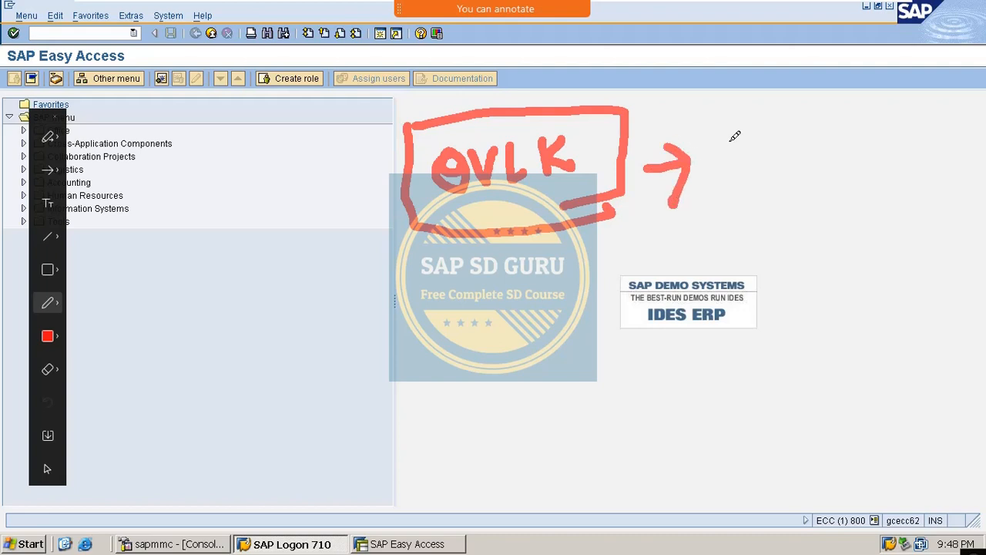
pyautogui.moveTo(732, 135)
pyautogui.mouseDown()
pyautogui.moveTo(726, 189)
pyautogui.moveTo(755, 142)
pyautogui.moveTo(727, 191)
pyautogui.mouseUp()
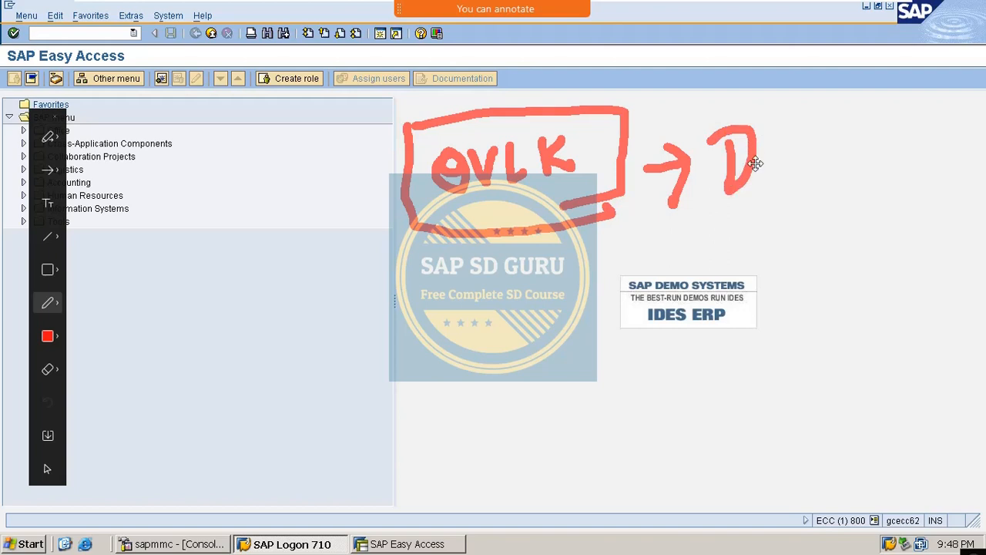
pyautogui.moveTo(773, 143); pyautogui.dragTo(804, 169)
pyautogui.click(791, 125)
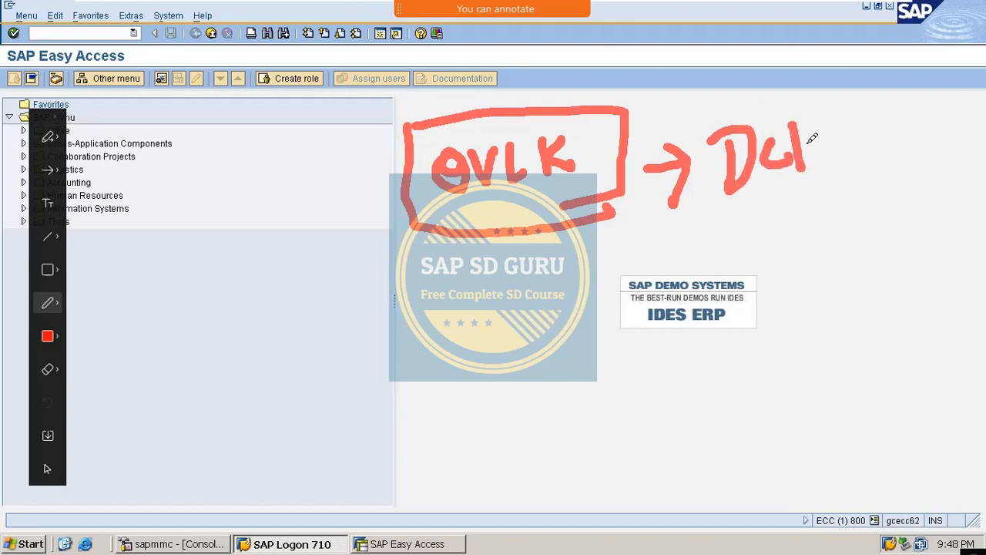
pyautogui.moveTo(814, 136)
pyautogui.mouseDown()
pyautogui.moveTo(813, 160)
pyautogui.moveTo(846, 127)
pyautogui.moveTo(886, 140)
pyautogui.moveTo(912, 117)
pyautogui.moveTo(903, 270)
pyautogui.mouseUp()
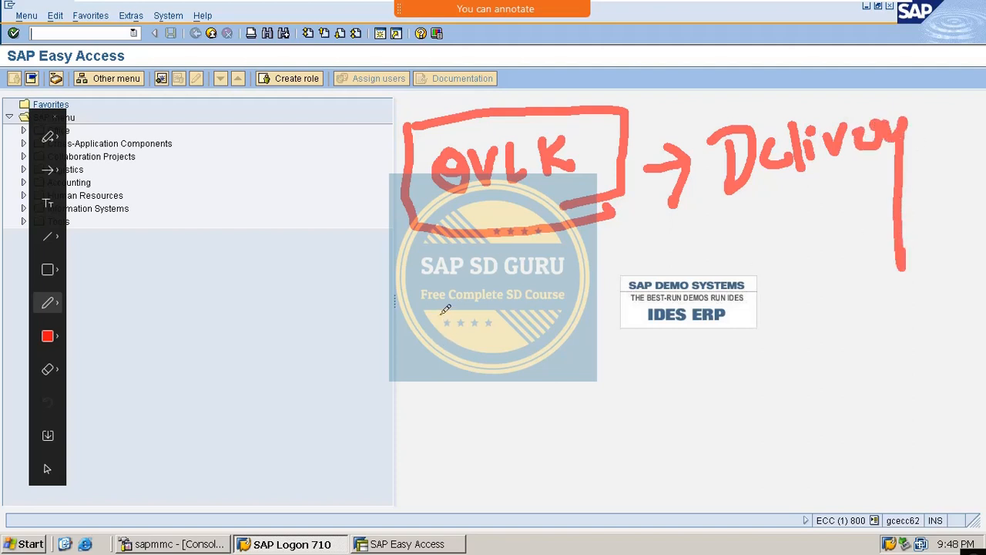
# Handwrite a boxed "0VLP" with an arrow below the first note, and end the annotation.
pyautogui.moveTo(442, 312)
pyautogui.mouseDown()
pyautogui.moveTo(453, 334)
pyautogui.moveTo(432, 312)
pyautogui.moveTo(459, 326)
pyautogui.moveTo(508, 286)
pyautogui.moveTo(559, 331)
pyautogui.mouseUp()
pyautogui.moveTo(560, 283); pyautogui.dragTo(562, 308)
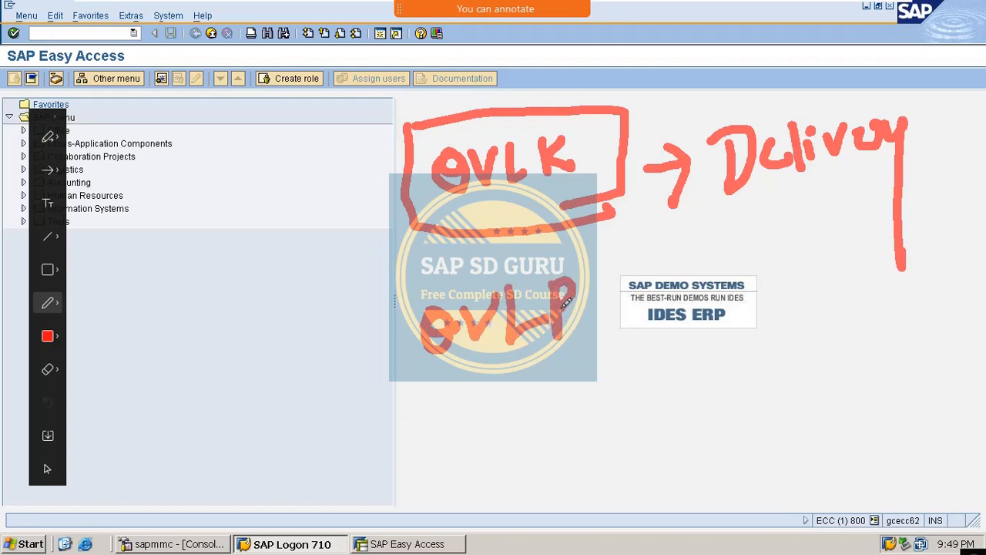
pyautogui.moveTo(398, 277)
pyautogui.mouseDown()
pyautogui.moveTo(396, 363)
pyautogui.moveTo(667, 373)
pyautogui.mouseUp()
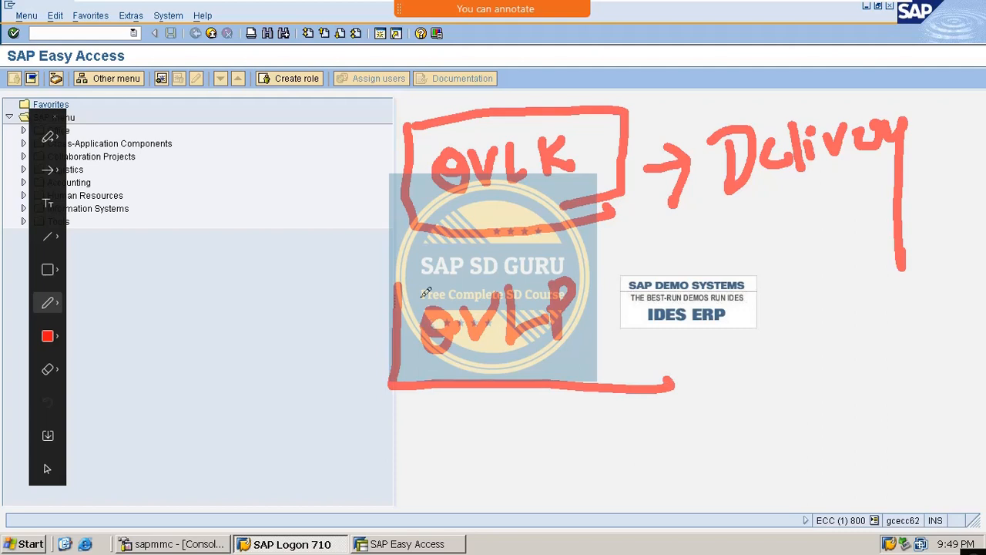
pyautogui.moveTo(412, 292)
pyautogui.mouseDown()
pyautogui.moveTo(558, 259)
pyautogui.moveTo(597, 261)
pyautogui.moveTo(619, 381)
pyautogui.moveTo(737, 342)
pyautogui.moveTo(748, 385)
pyautogui.moveTo(740, 393)
pyautogui.mouseUp()
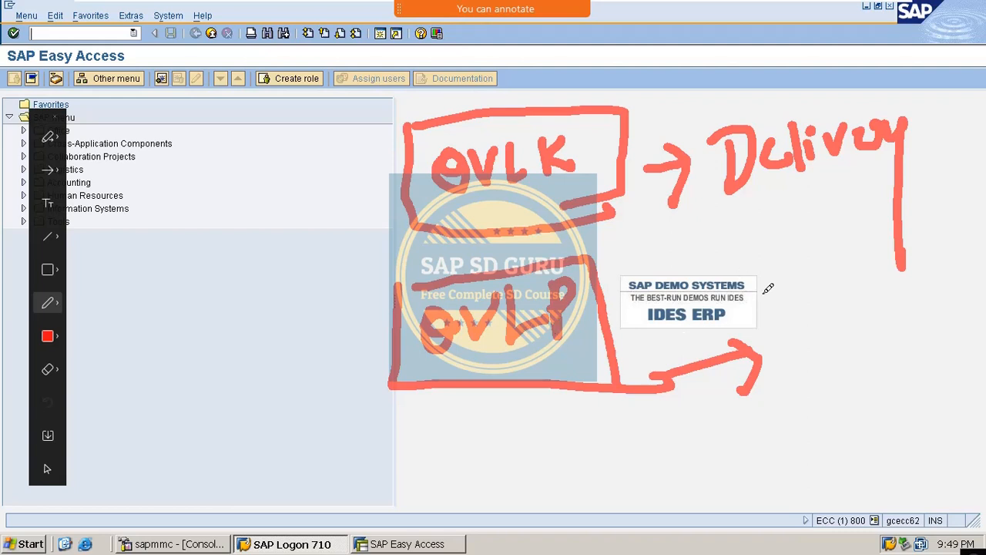
pyautogui.press('Escape')
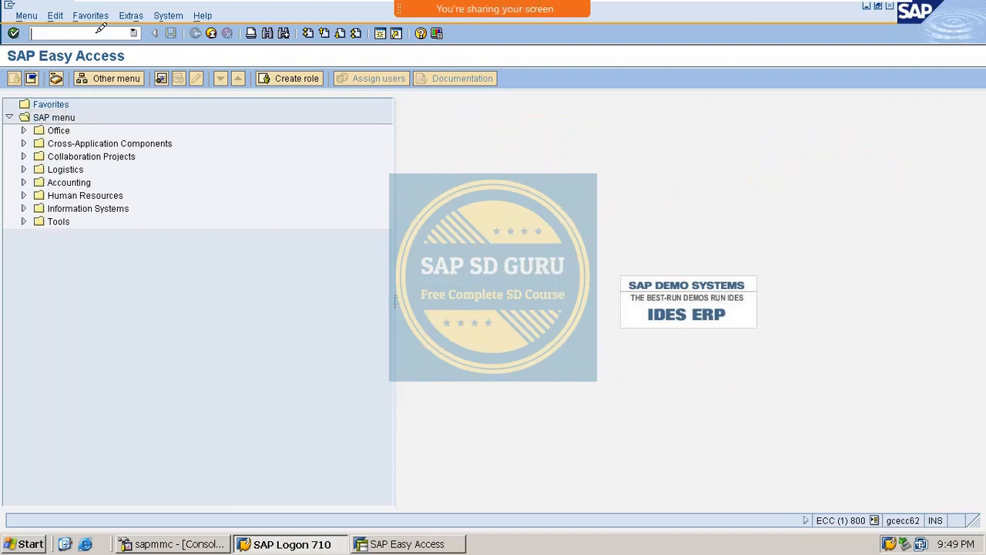
# Open the delivery item categories overview with transaction 0VLP and display the details of item category TAN.
pyautogui.write('lk')
pyautogui.press('Return')
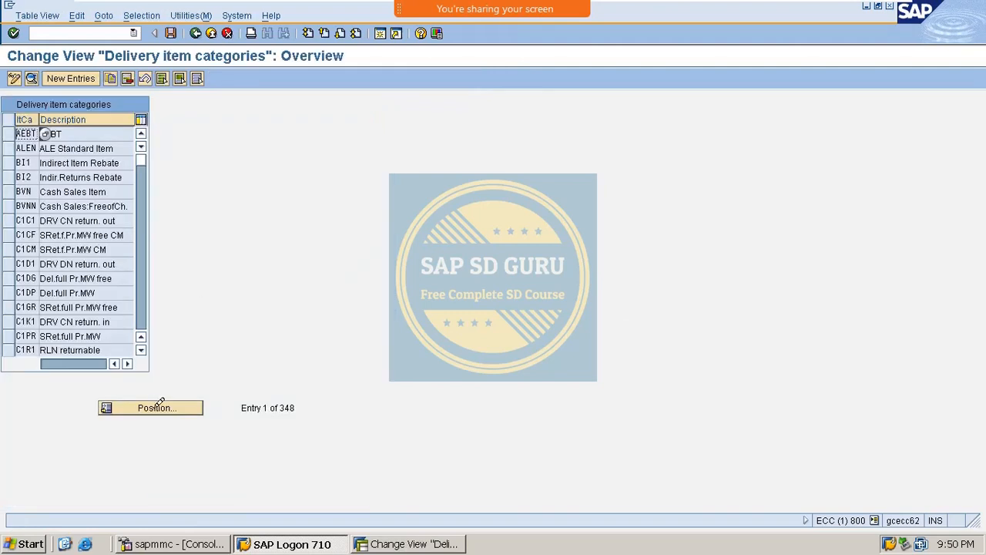
pyautogui.click(159, 403)
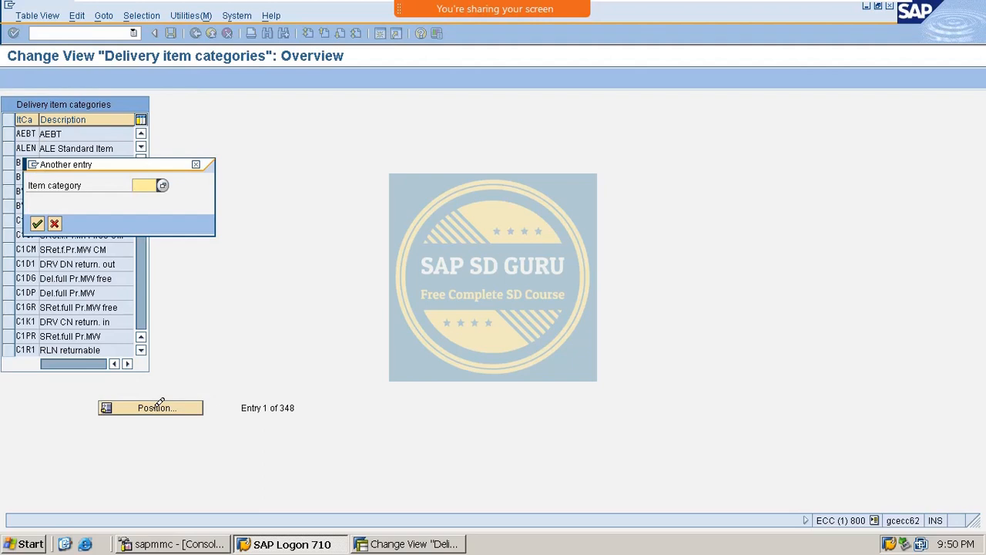
pyautogui.write('TAN')
pyautogui.press('Return')
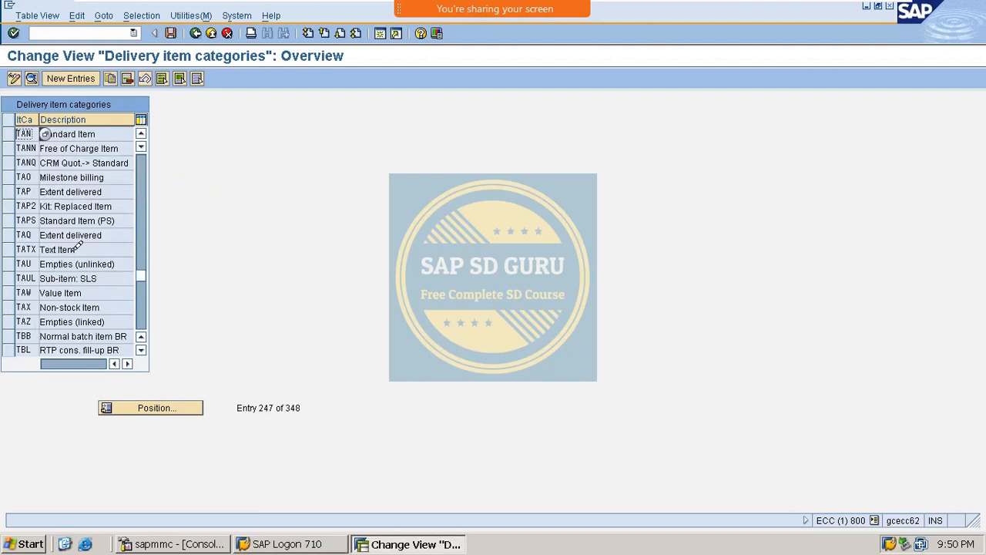
pyautogui.doubleClick(86, 133)
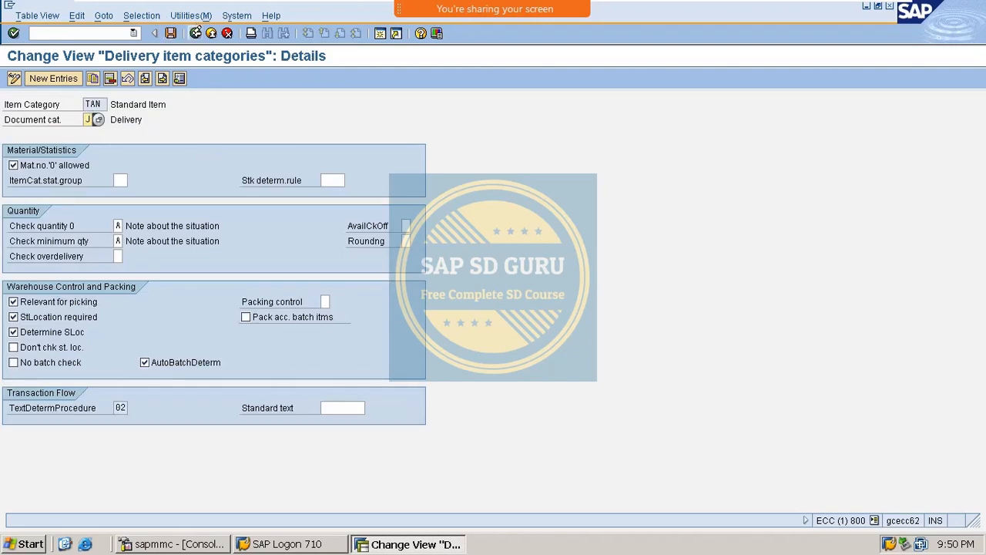
# Position the delivery item categories overview on MAN, display its details, and return to the overview.
pyautogui.click(195, 34)
pyautogui.click(148, 407)
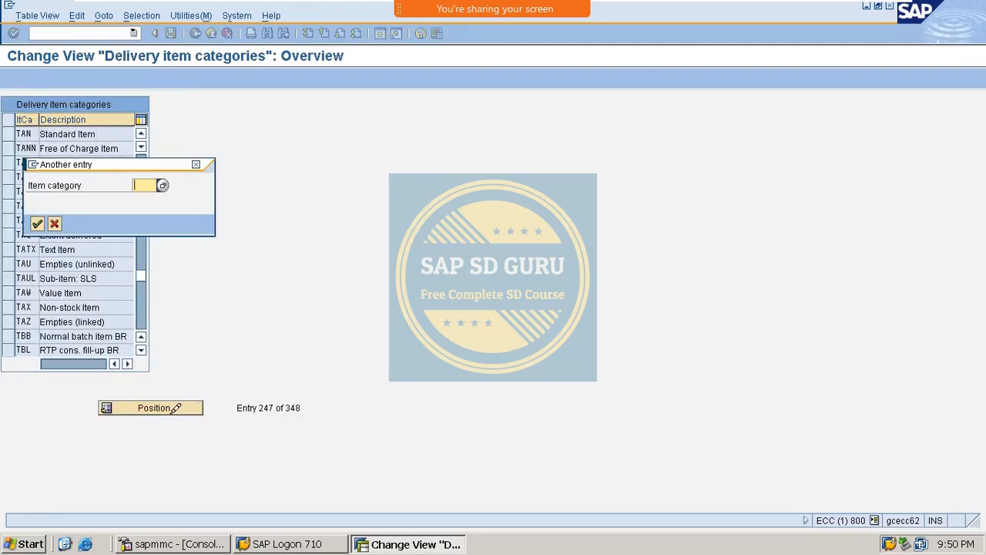
pyautogui.write('bad')
pyautogui.press('BackSpace')
pyautogui.press('BackSpace')
pyautogui.press('BackSpace')
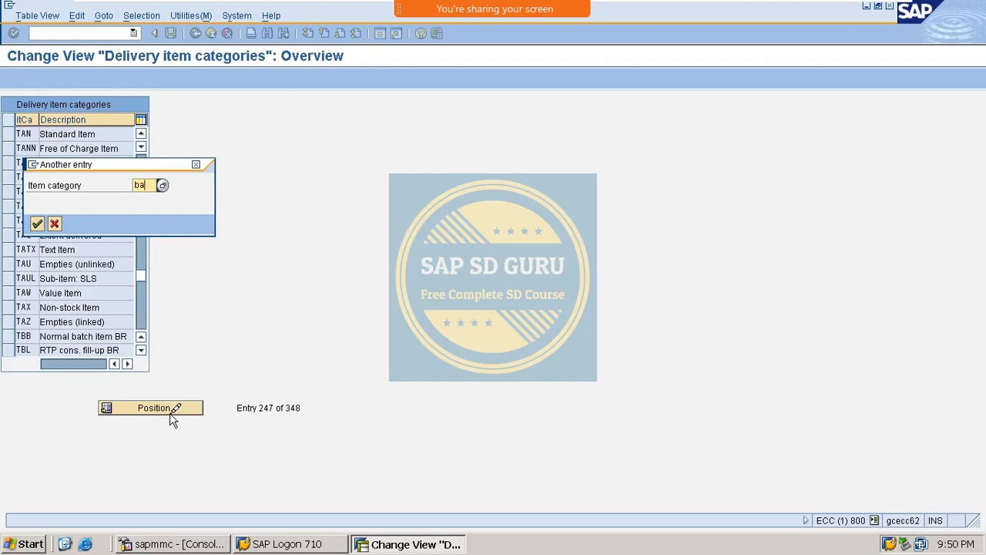
pyautogui.write('man')
pyautogui.press('Return')
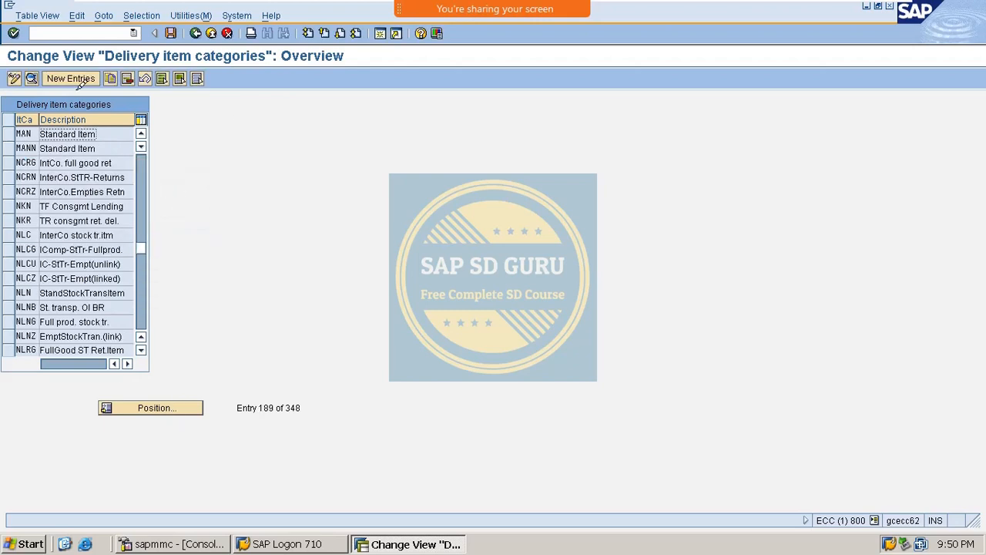
pyautogui.doubleClick(56, 131)
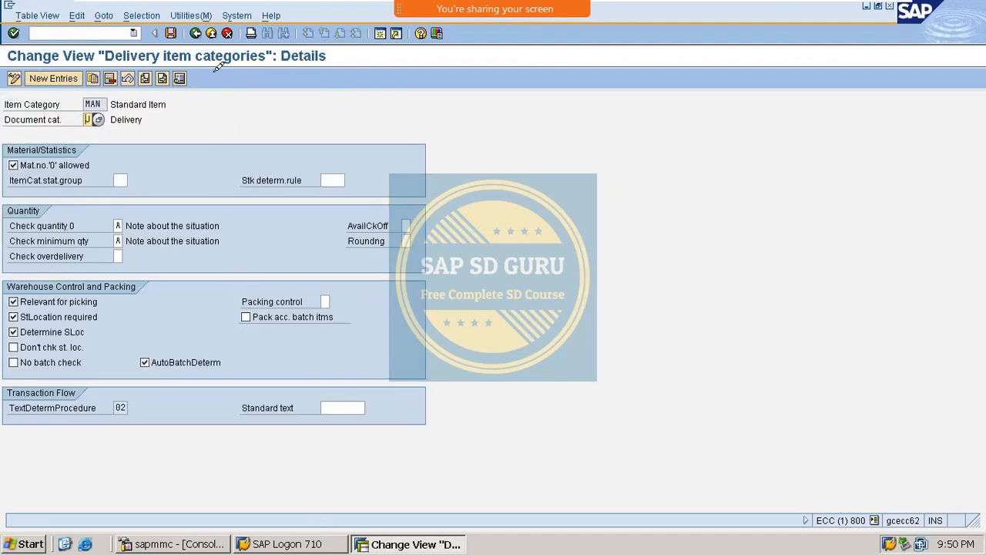
pyautogui.click(195, 33)
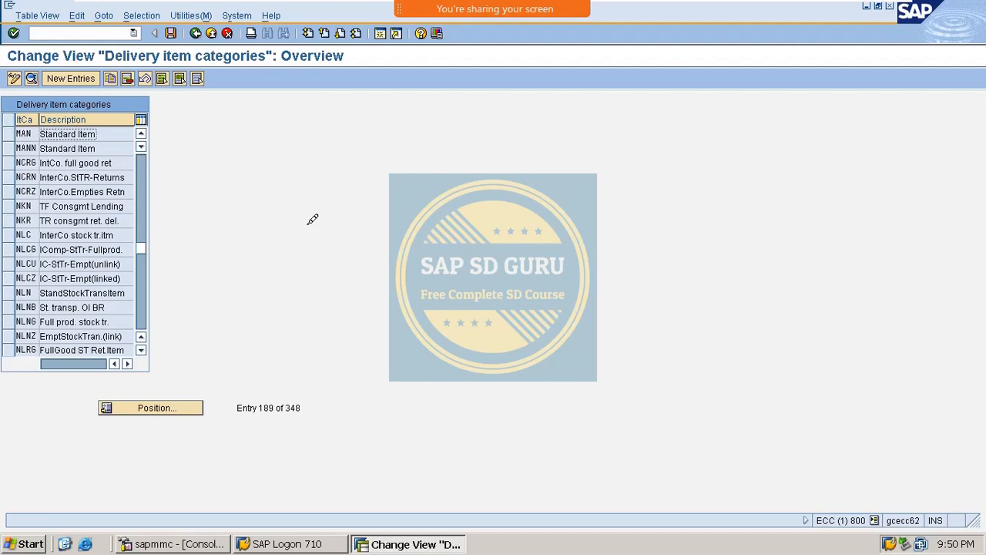
# Position the overview on TAN again and inspect the item category and document category in its details.
pyautogui.click(147, 399)
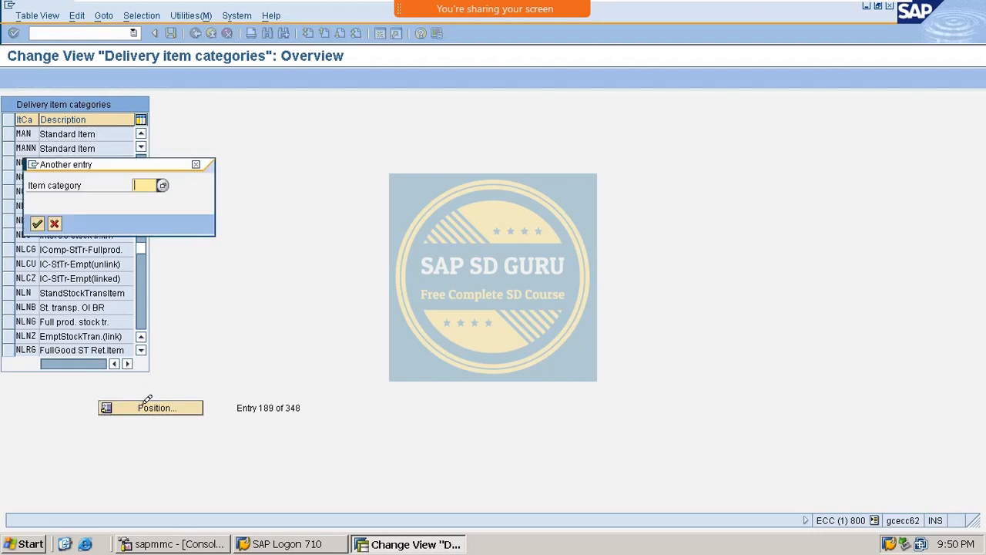
pyautogui.write('TAN')
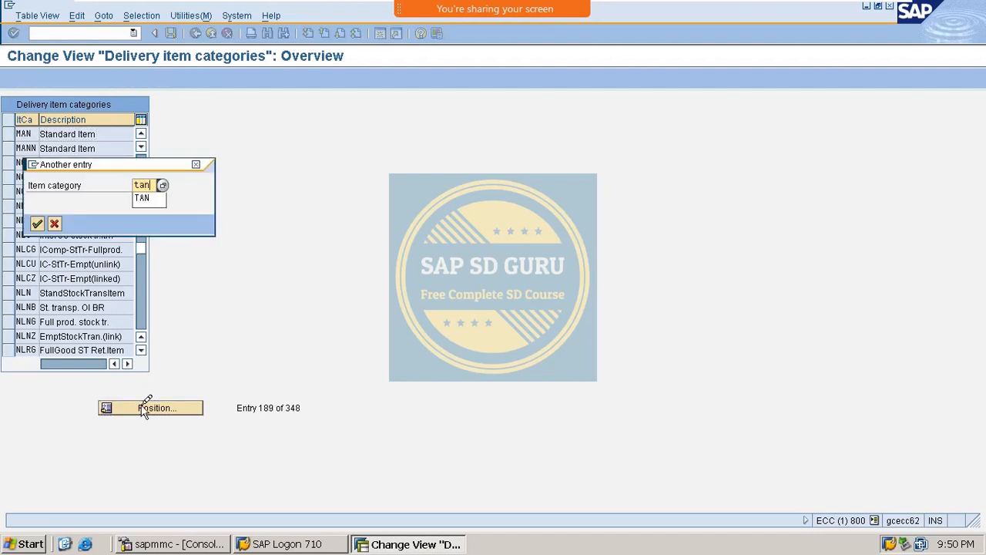
pyautogui.press('Return')
pyautogui.doubleClick(68, 135)
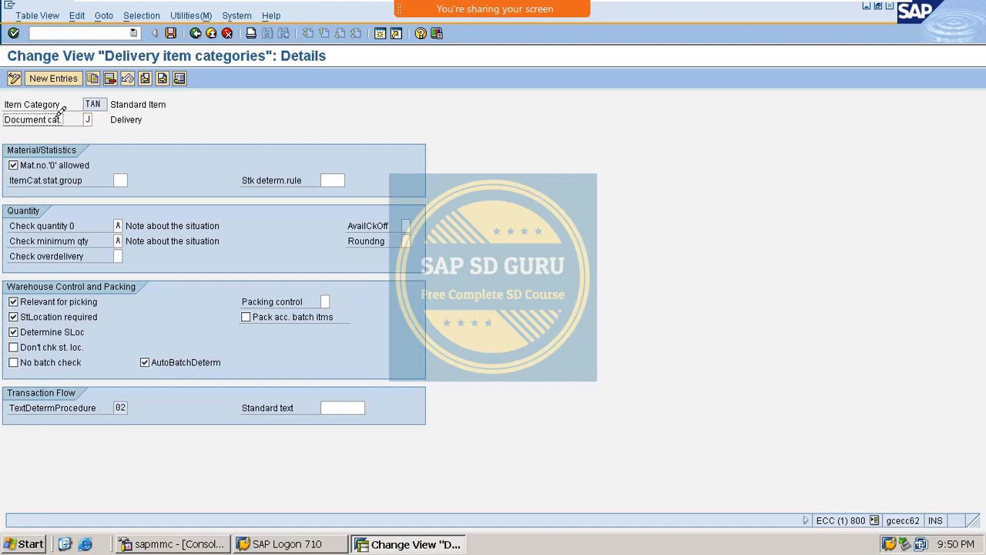
pyautogui.click(7, 117)
pyautogui.click(102, 104)
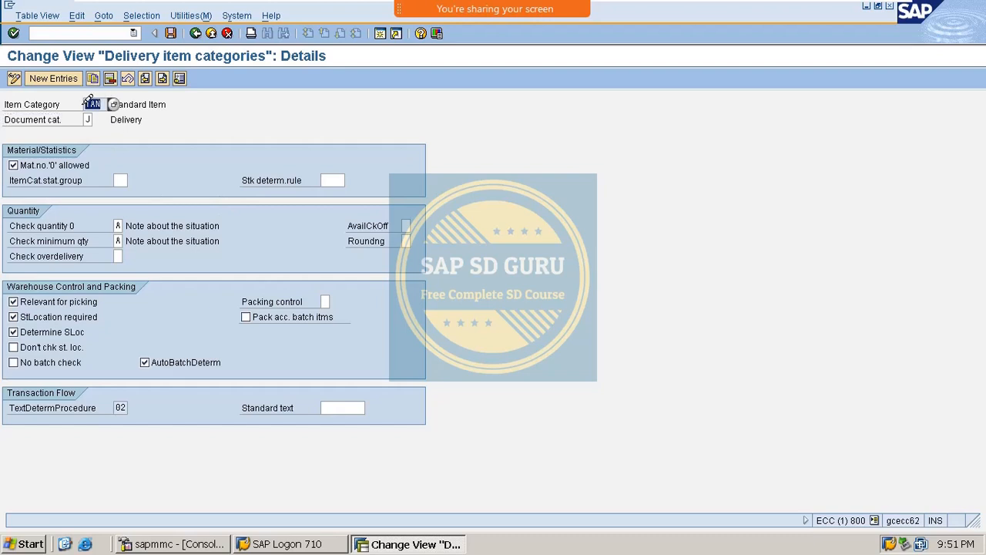
# Open transaction VOV7 in a new session and display the details of sales item category TAN.
pyautogui.click(103, 33)
pyautogui.write('/ovov7')
pyautogui.press('Return')
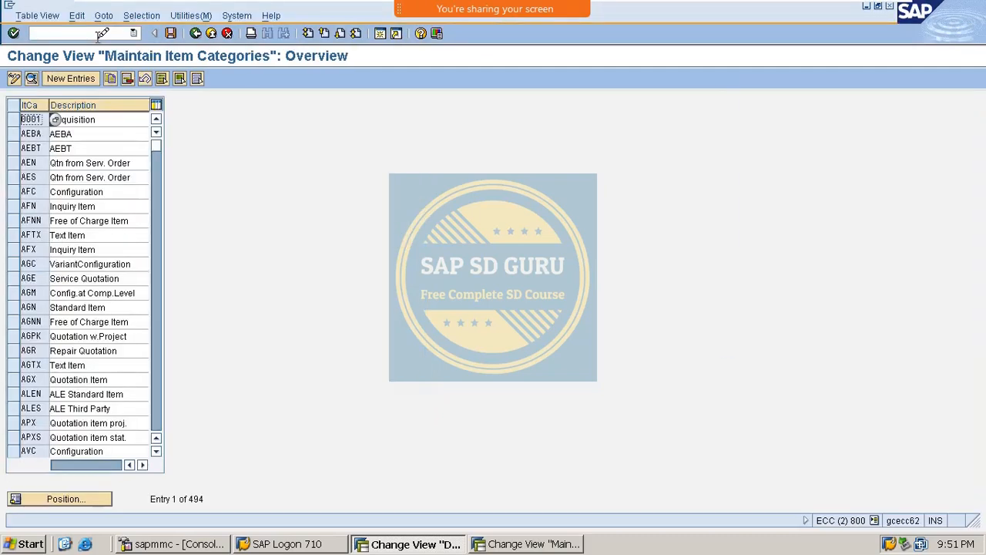
pyautogui.click(67, 495)
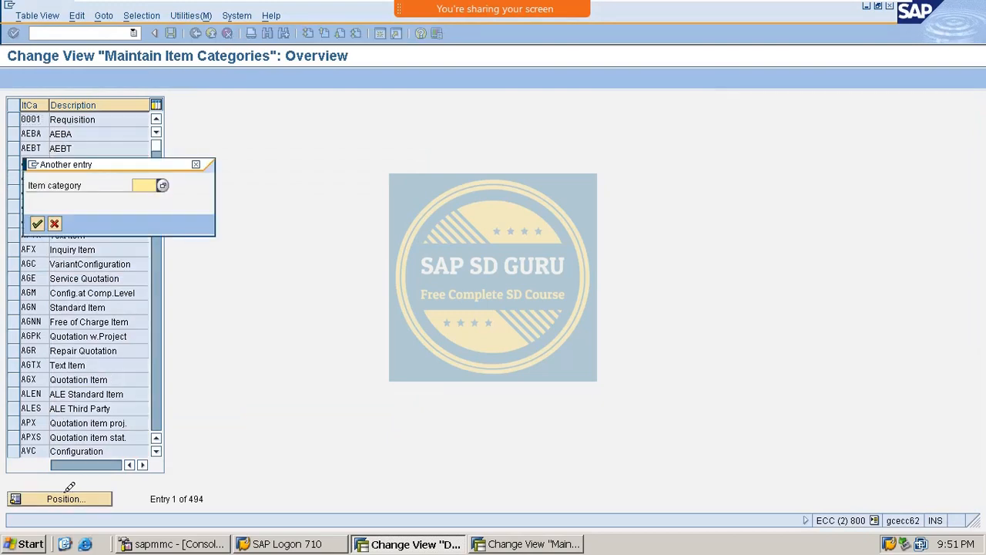
pyautogui.write('TAN')
pyautogui.press('Return')
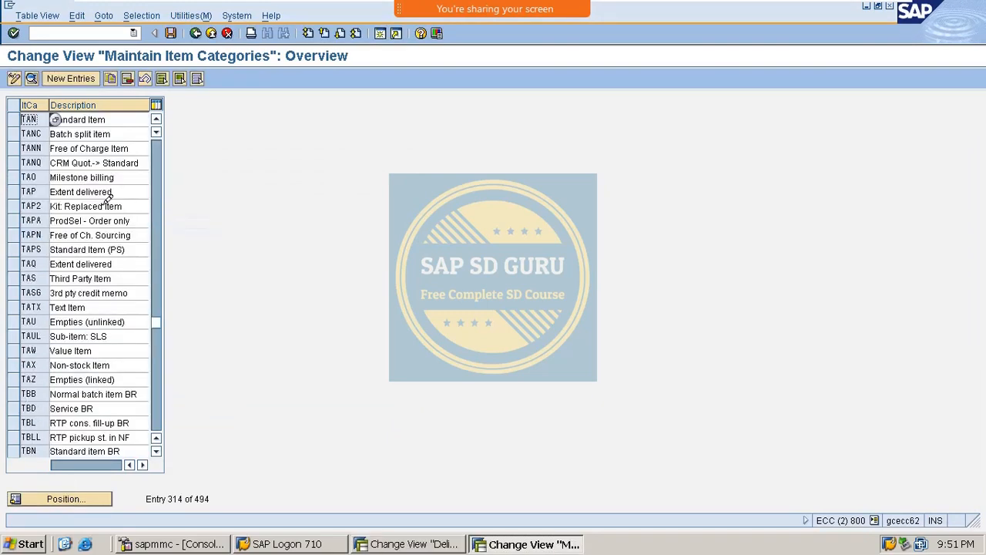
pyautogui.doubleClick(50, 119)
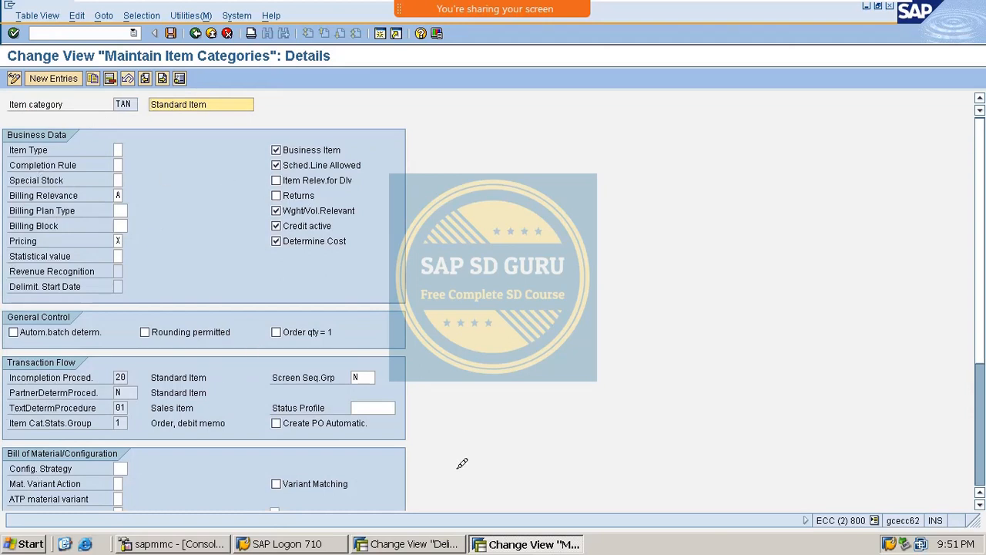
# Close the VOV7 session with the /i command and return to the delivery item category details.
pyautogui.click(106, 31)
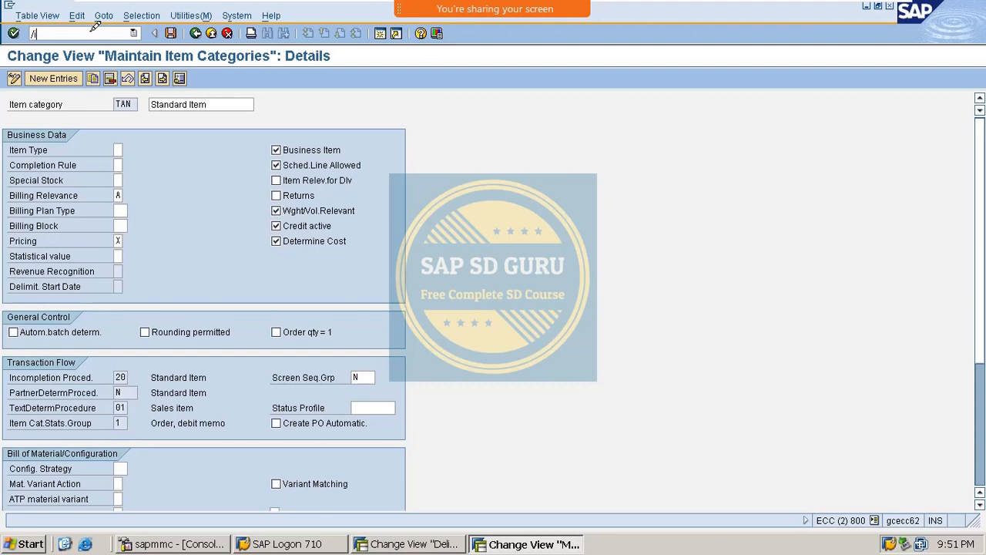
pyautogui.write('/i')
pyautogui.press('Return')
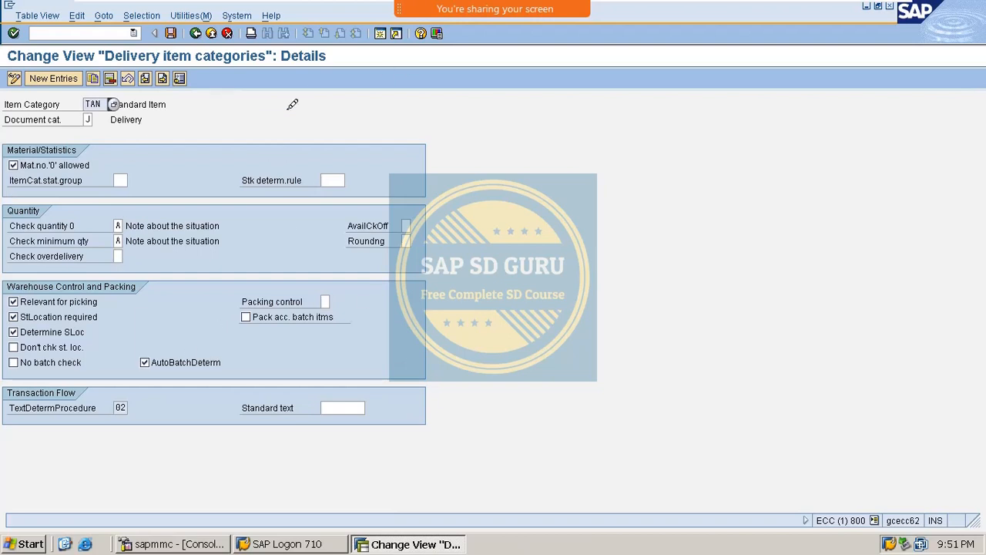
# Point out TAN's document category, mark the "Delivery" description with a red pen annotation, and end the annotation.
pyautogui.click(263, 118)
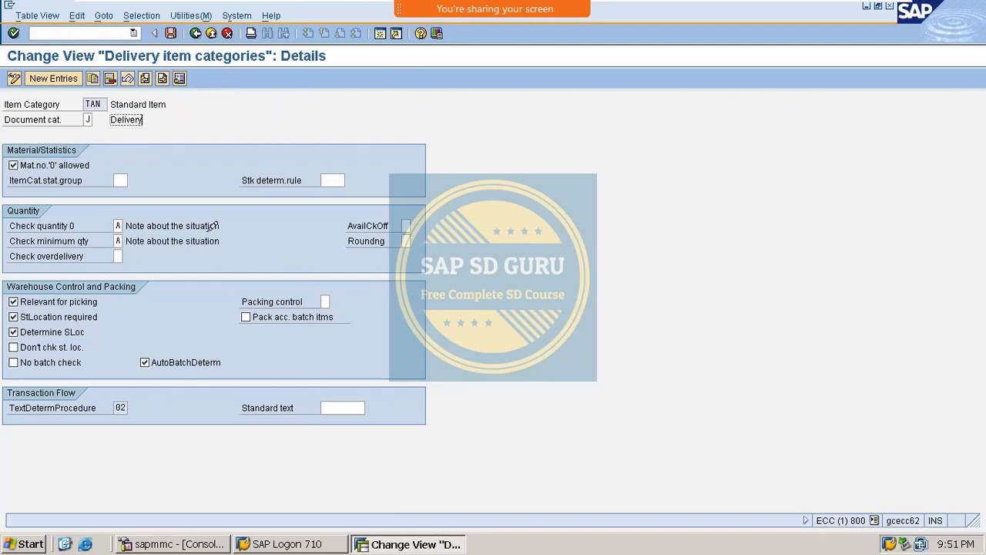
pyautogui.click(63, 120)
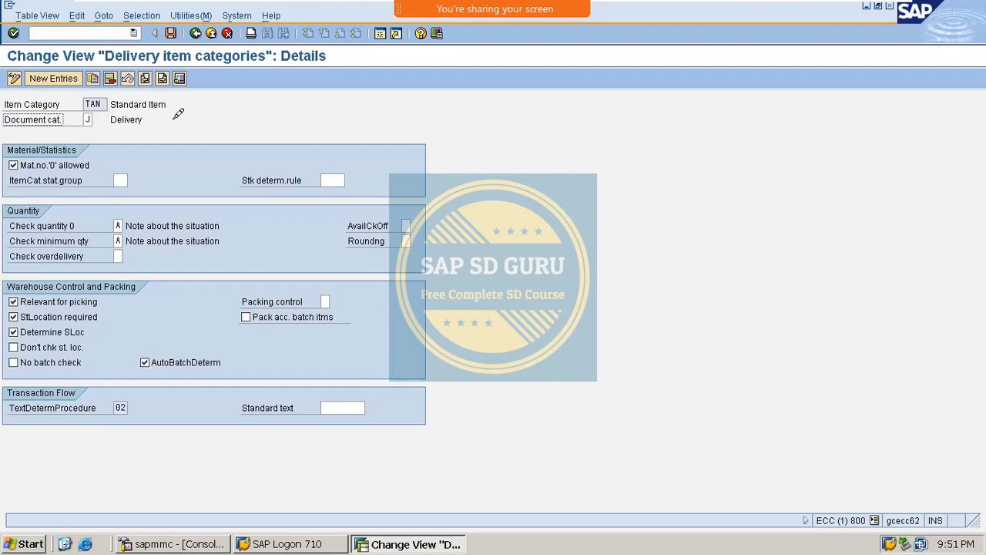
pyautogui.moveTo(515, 4)
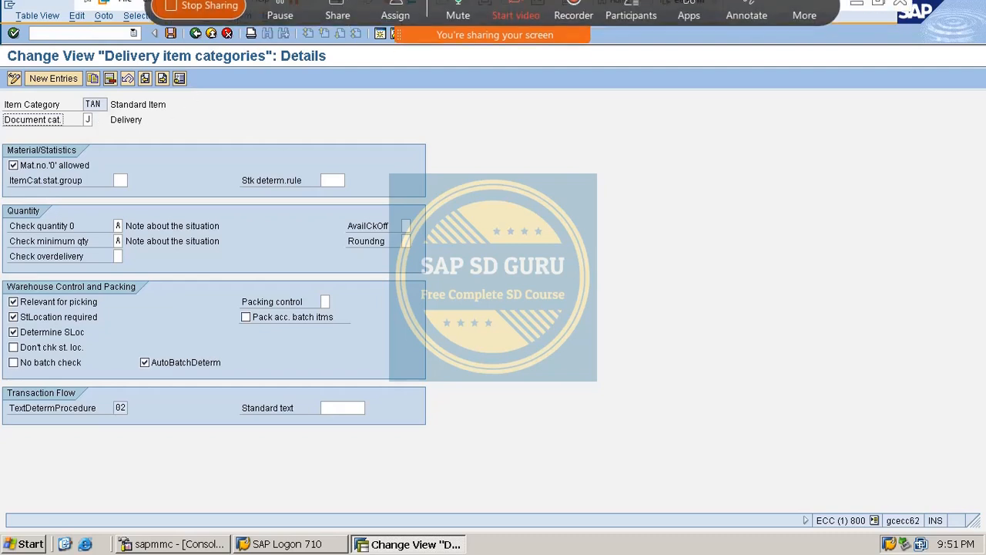
pyautogui.click(735, 20)
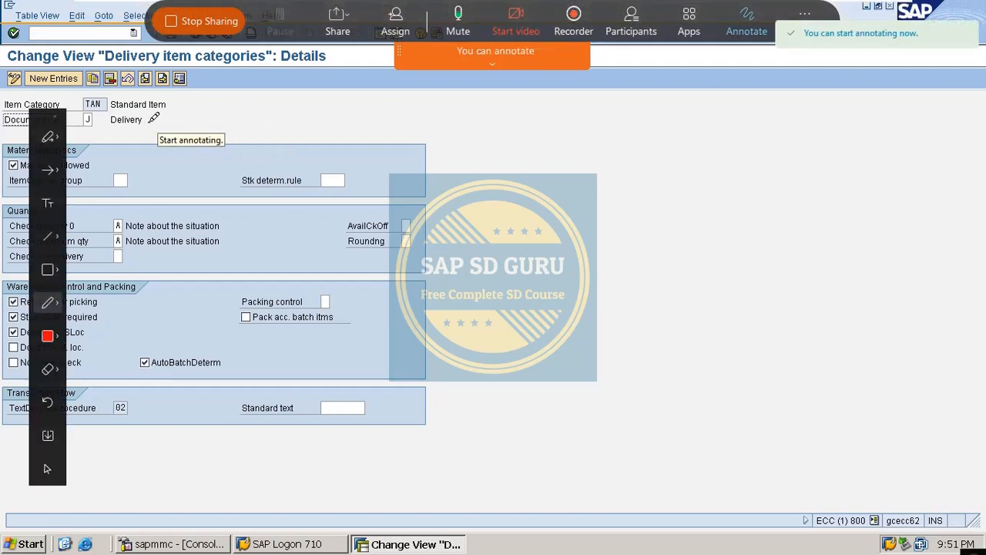
pyautogui.moveTo(146, 125); pyautogui.dragTo(208, 112)
pyautogui.press('Escape')
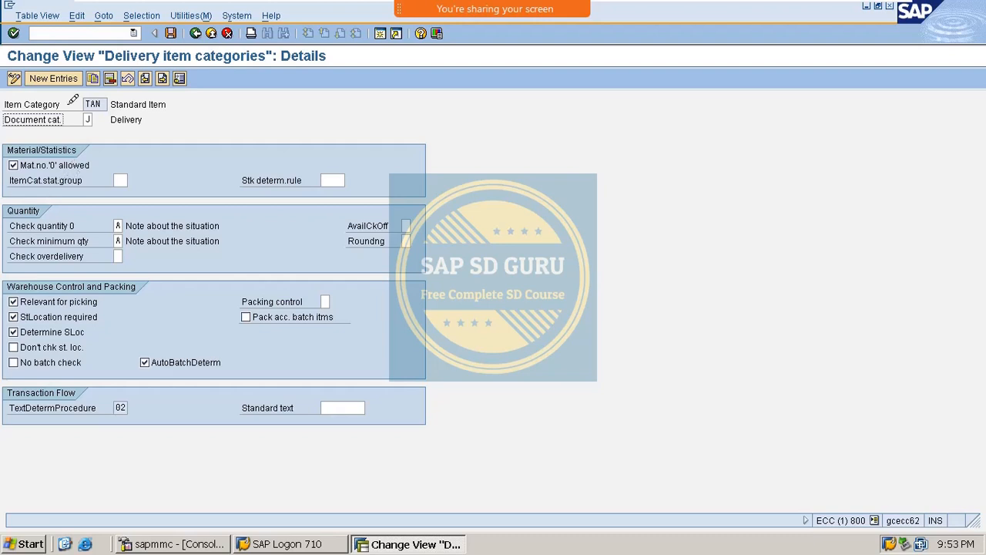
# Open sales order creation in a new session with the /ova01 command.
pyautogui.click(172, 35)
pyautogui.click(108, 34)
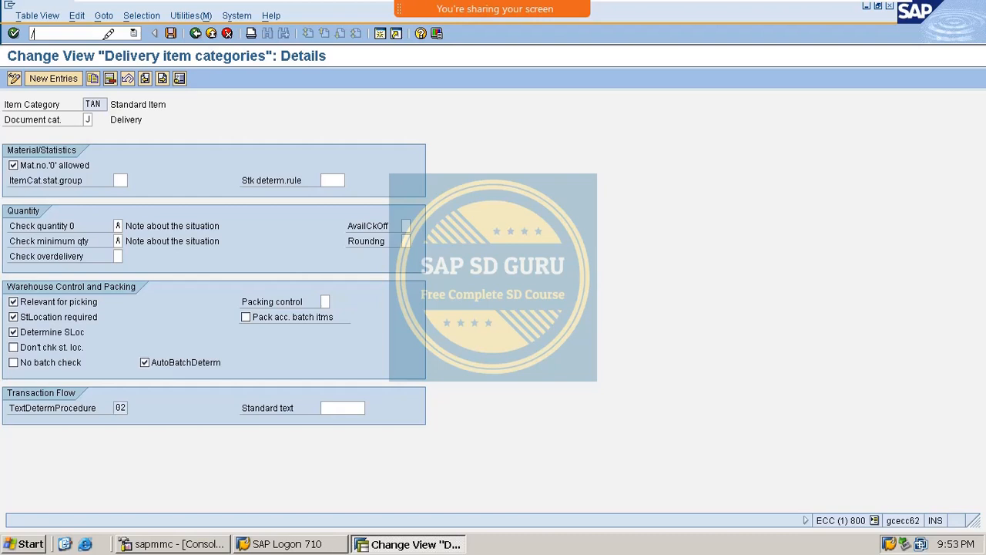
pyautogui.write('/ova01')
pyautogui.press('Return')
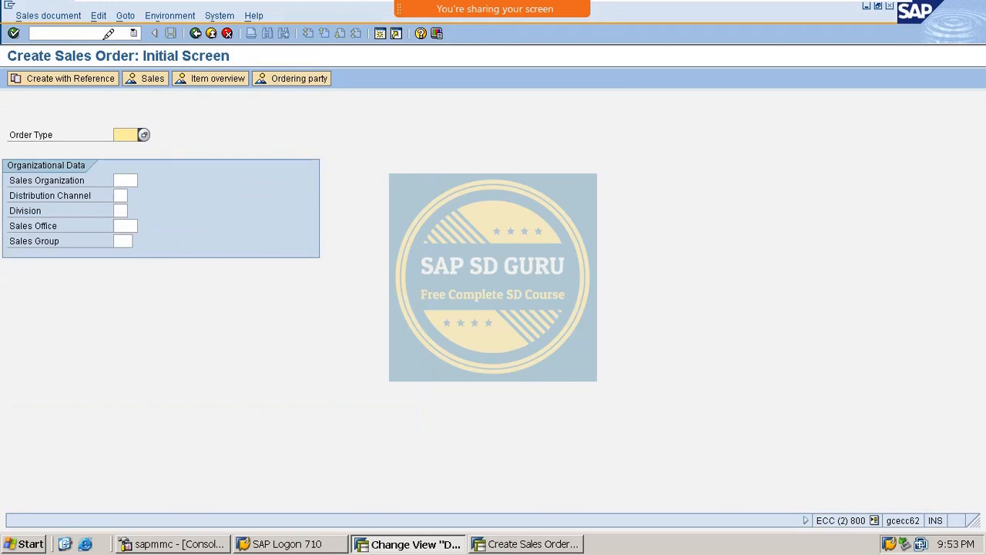
# Start a sales order with order type OR, sales organization M100, distribution channel M1 and division M1.
pyautogui.write('or')
pyautogui.press('Tab')
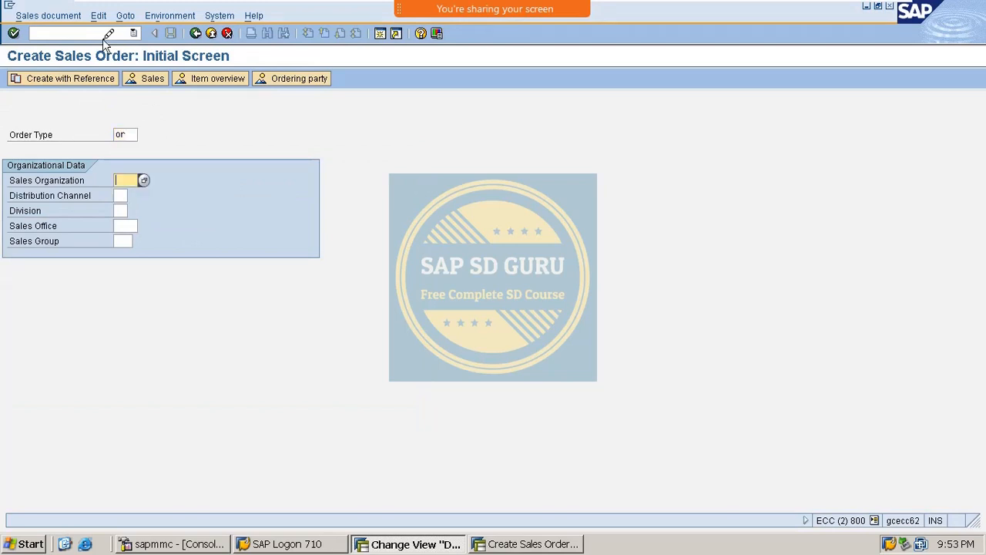
pyautogui.write('m100')
pyautogui.press('Tab')
pyautogui.write('m1')
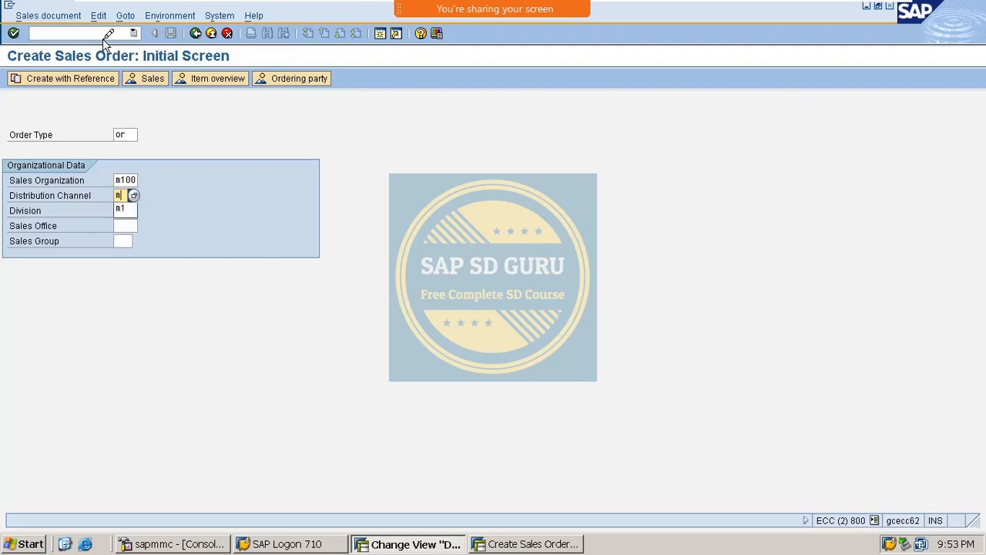
pyautogui.press('Tab')
pyautogui.write('m1')
pyautogui.press('Return')
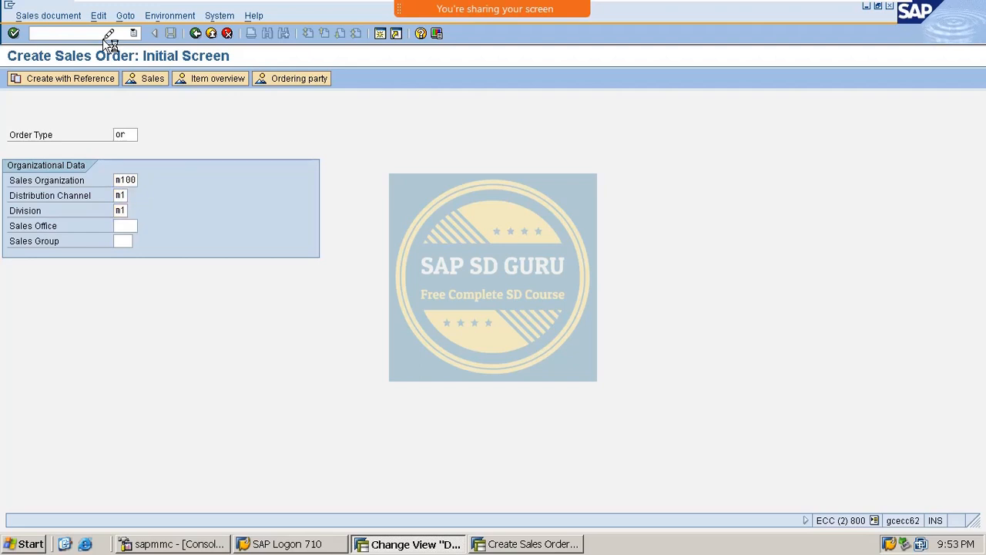
# Enter the customer number as the order's sold-to party from the earlier entries.
pyautogui.press('BackSpace')
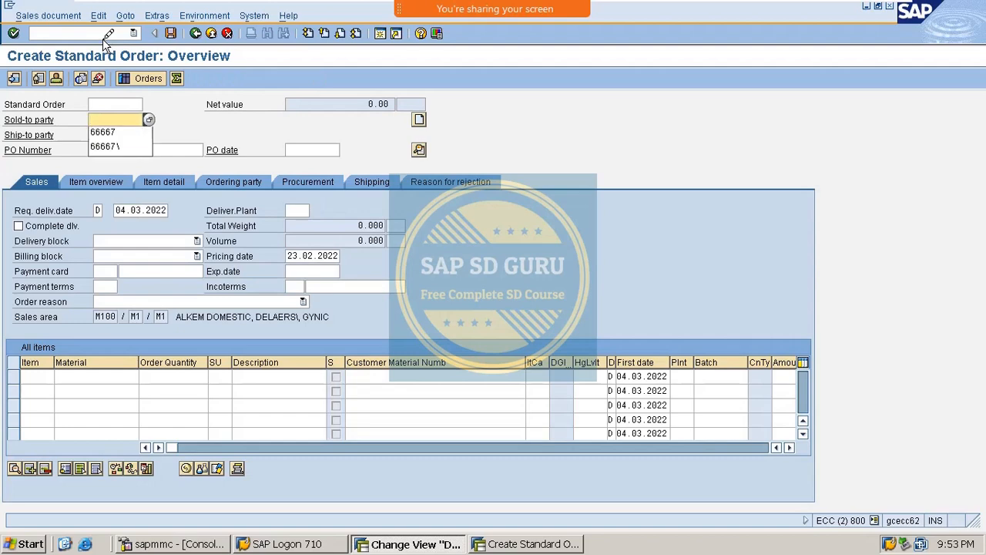
pyautogui.press('Down')
pyautogui.press('Return')
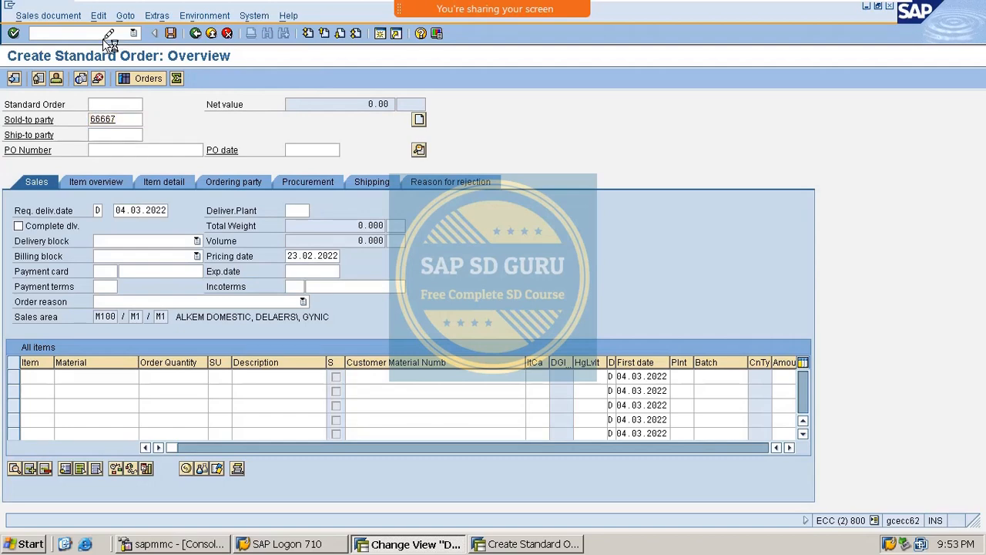
pyautogui.press('Return')
# Add material vaxine-200 with an order quantity of 1 as the first order item.
pyautogui.press('BackSpace')
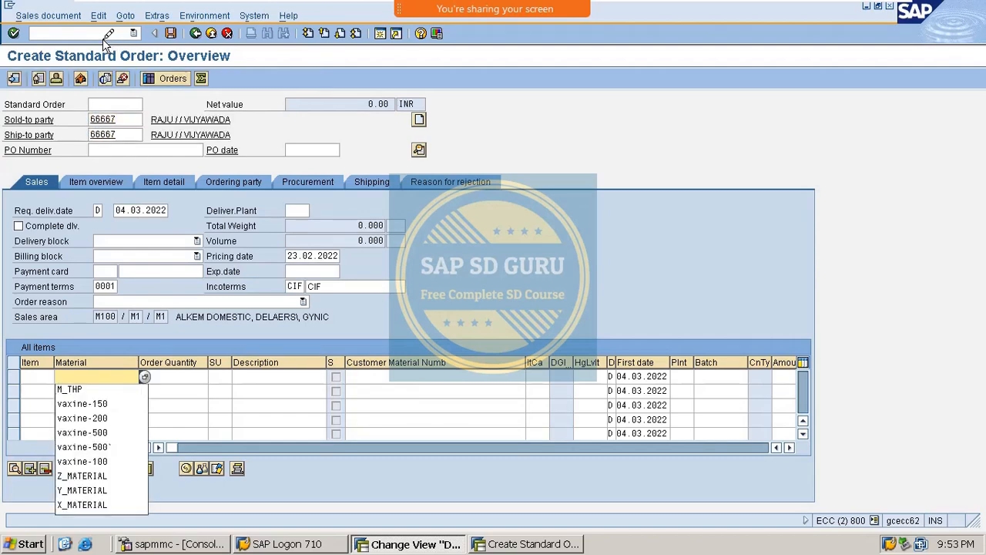
pyautogui.press('Down')
pyautogui.press('Down')
pyautogui.press('Down')
pyautogui.press('Down')
pyautogui.press('Up')
pyautogui.press('Up')
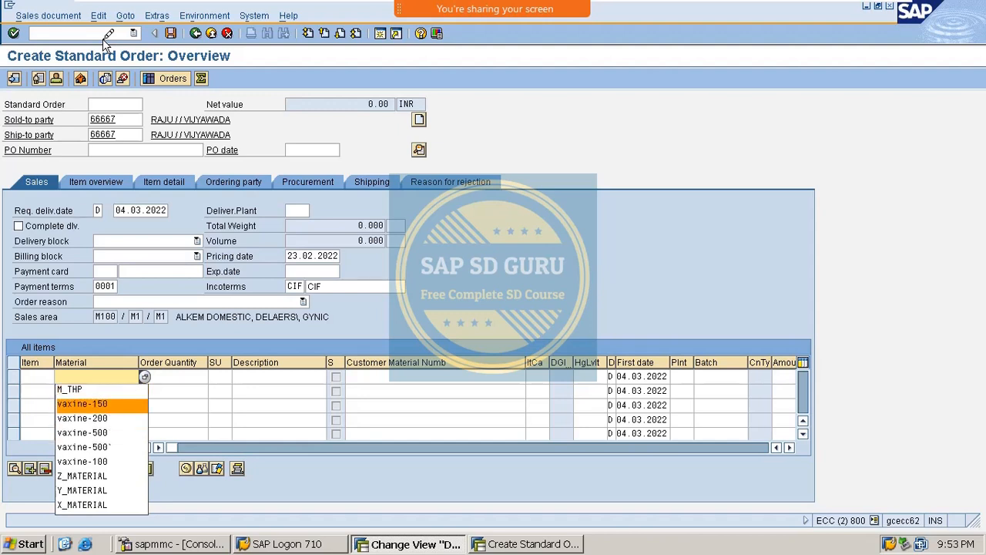
pyautogui.press('Down')
pyautogui.press('Return')
pyautogui.write('1')
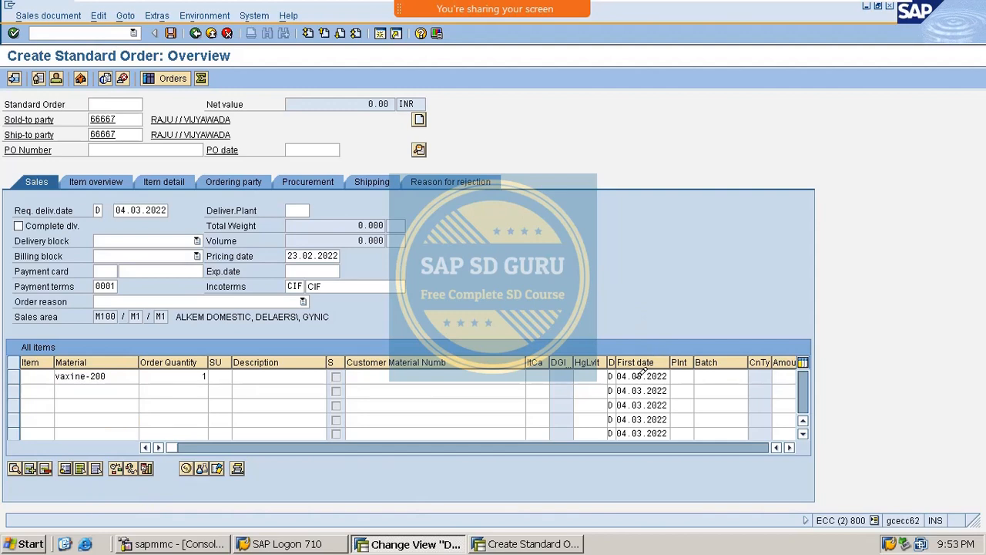
pyautogui.press('Return')
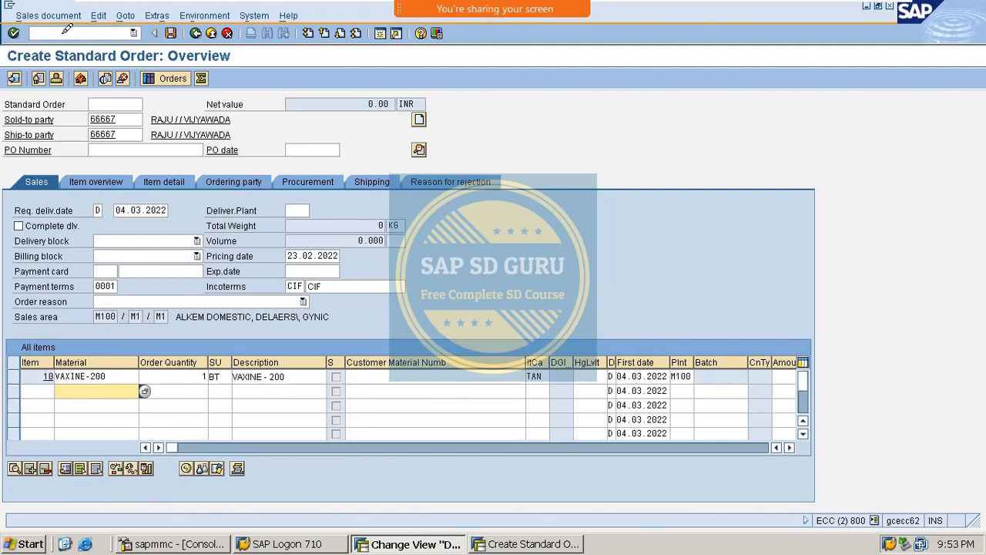
# Try material VAXINE-150 on item 10, accept the item category redetermination and cancel the purchase requisition.
pyautogui.doubleClick(98, 376)
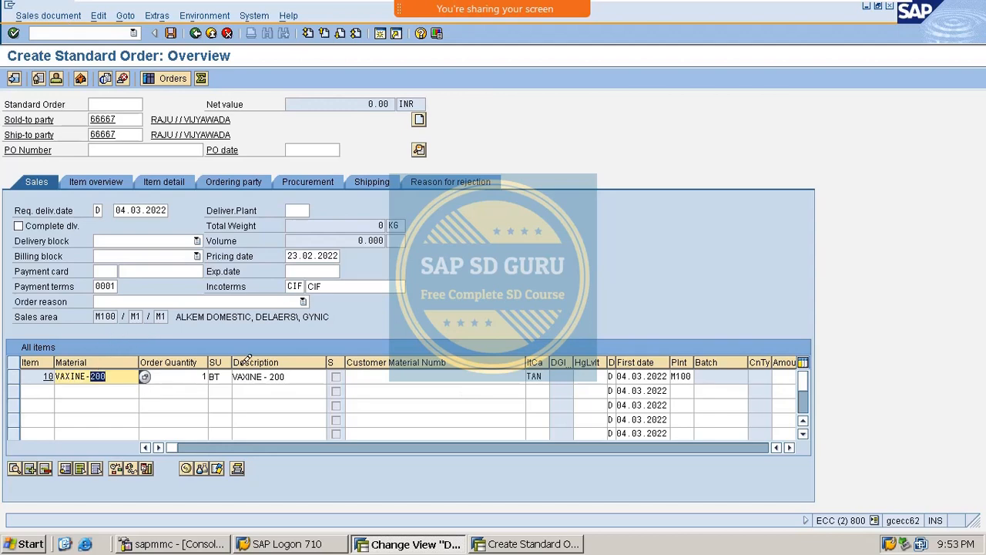
pyautogui.write('150')
pyautogui.press('Return')
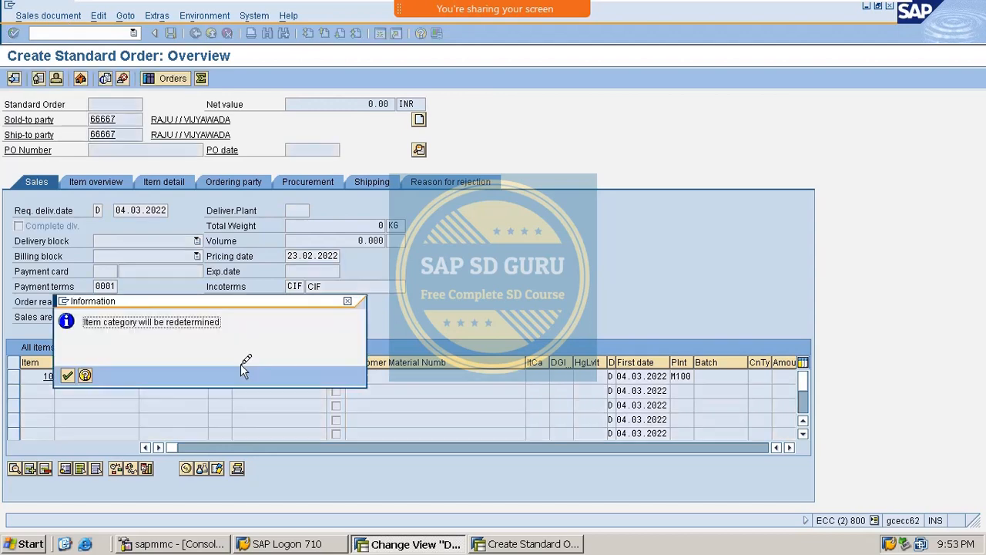
pyautogui.press('Return')
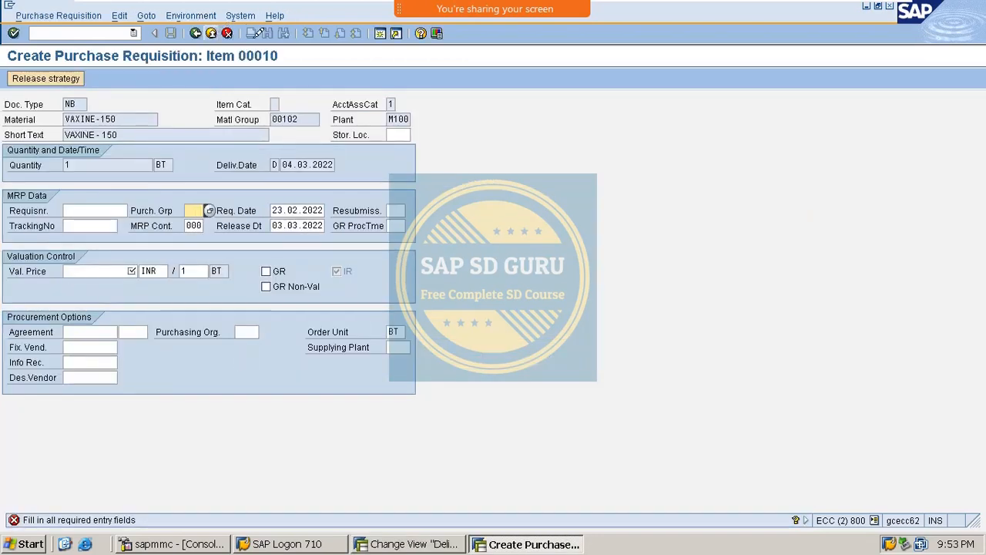
pyautogui.click(227, 34)
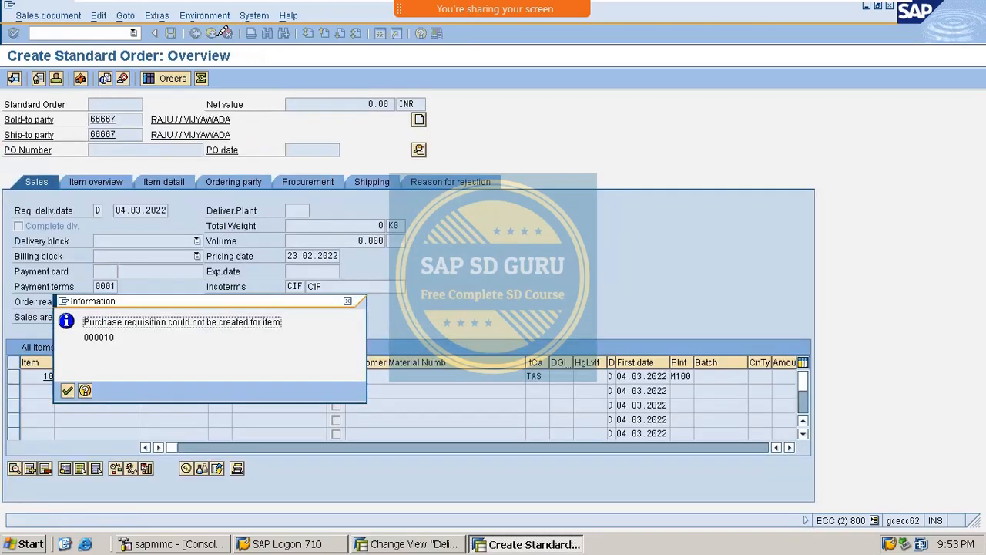
pyautogui.click(348, 301)
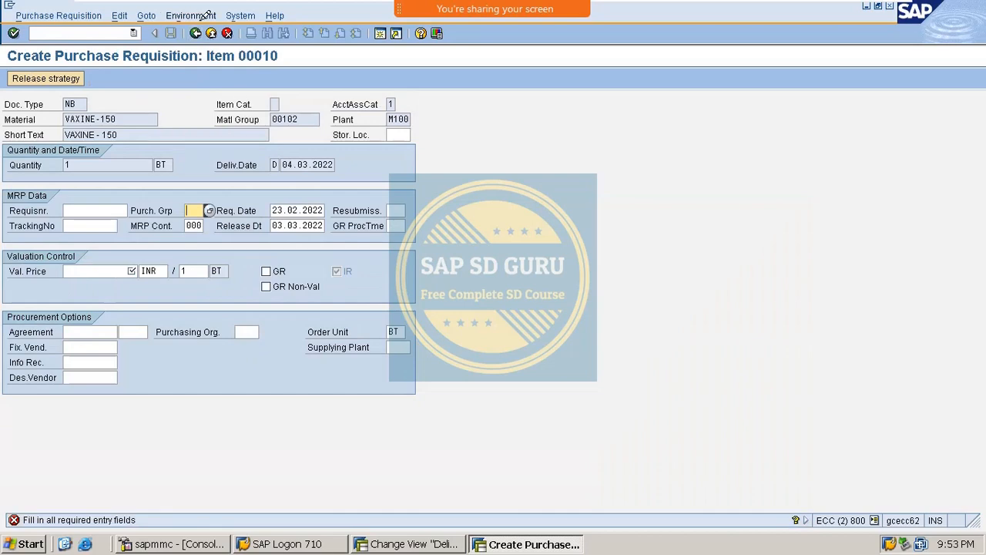
pyautogui.click(227, 33)
pyautogui.click(68, 390)
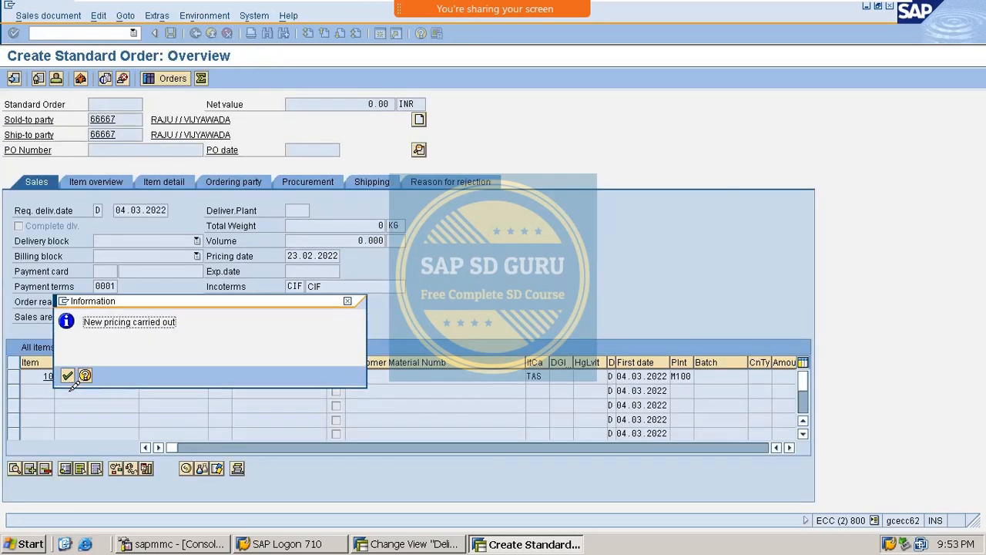
pyautogui.click(69, 374)
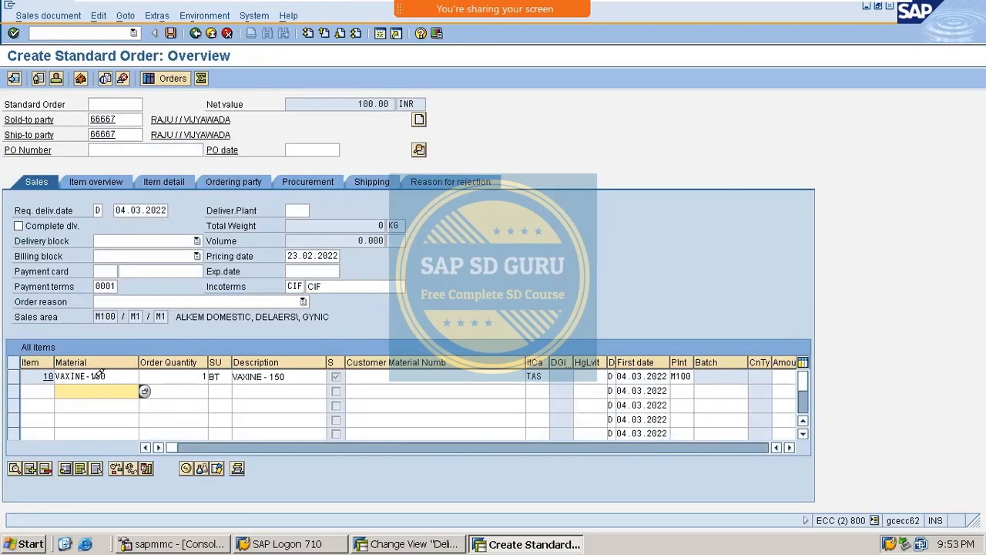
# Set item 10's material back to VAXINE-200 and accept the redetermination messages.
pyautogui.doubleClick(95, 376)
pyautogui.write('200')
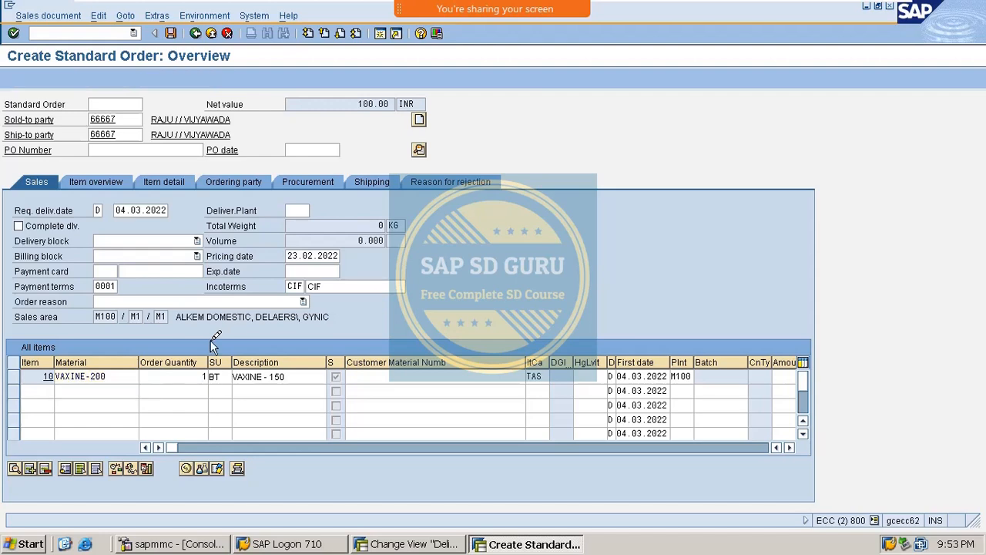
pyautogui.press('Return')
pyautogui.press('Return')
pyautogui.press('Return')
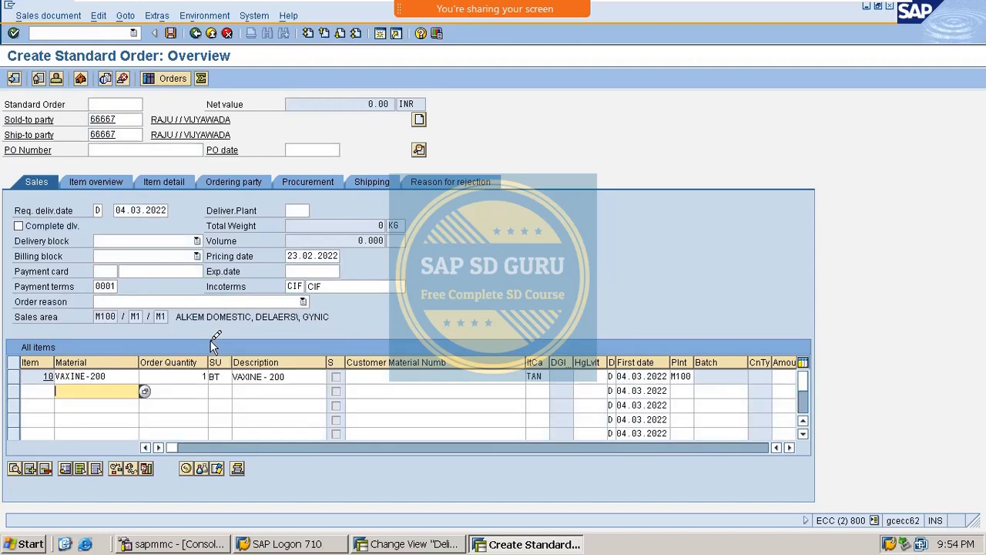
# Check item 10's item category, the order's incompletion log for missing data, and the item details.
pyautogui.doubleClick(548, 375)
pyautogui.click(55, 12)
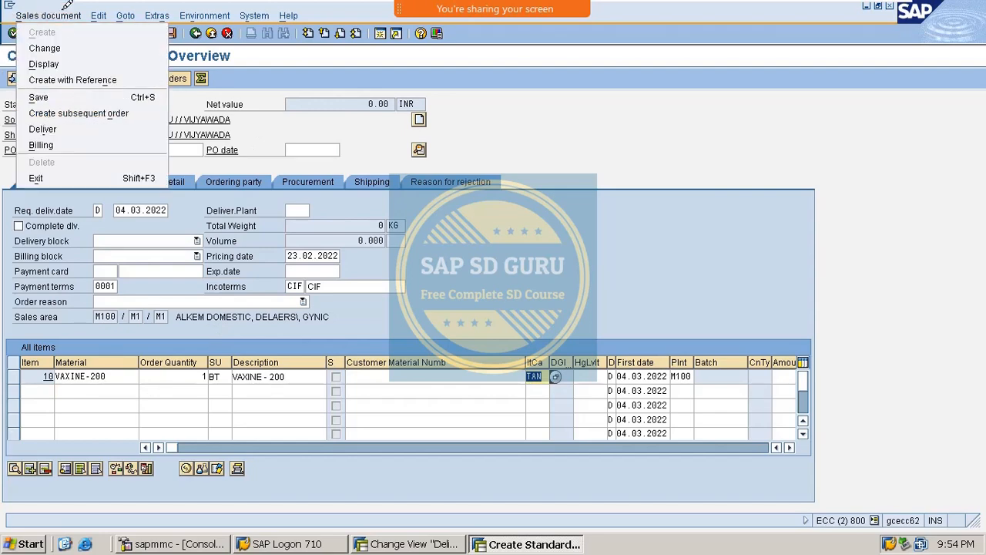
pyautogui.click(95, 14)
pyautogui.click(99, 14)
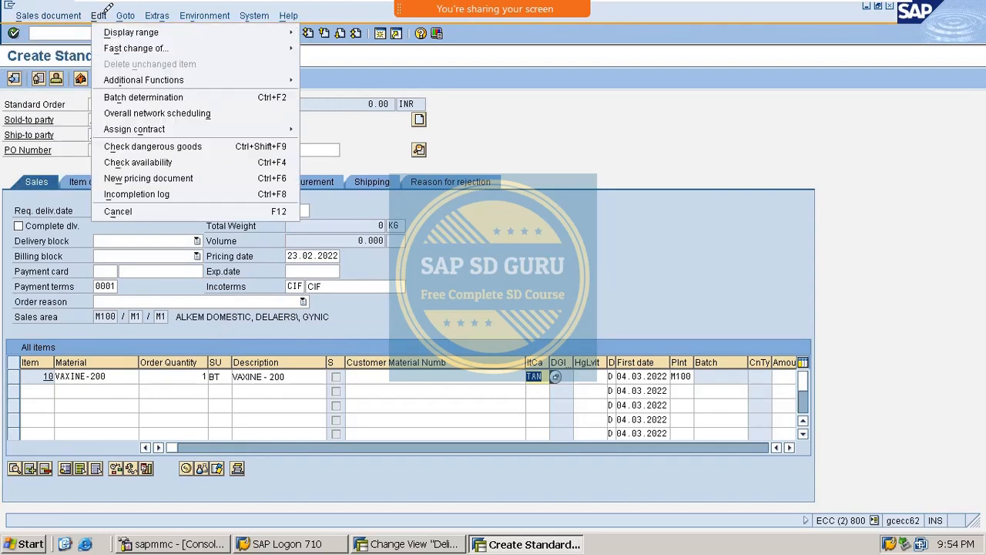
pyautogui.click(155, 190)
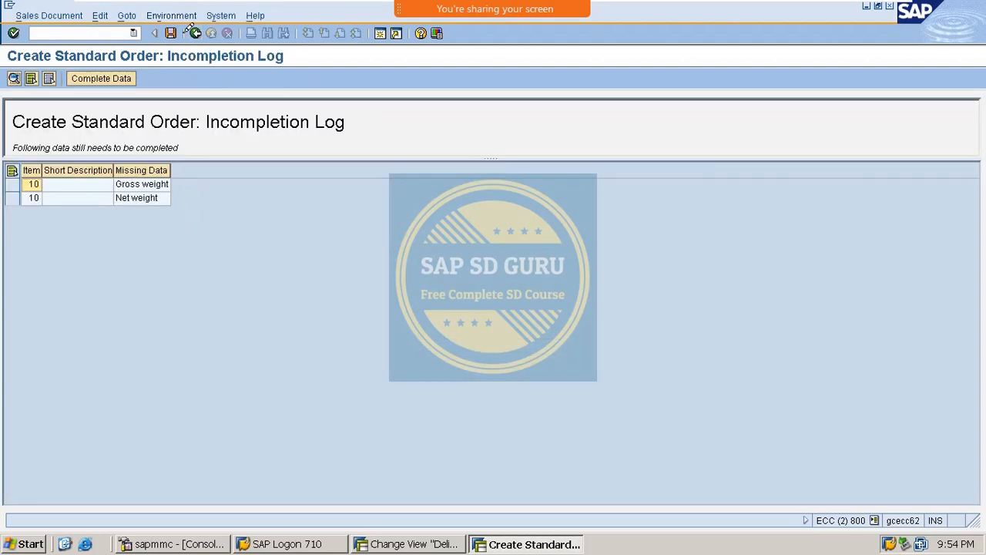
pyautogui.doubleClick(91, 174)
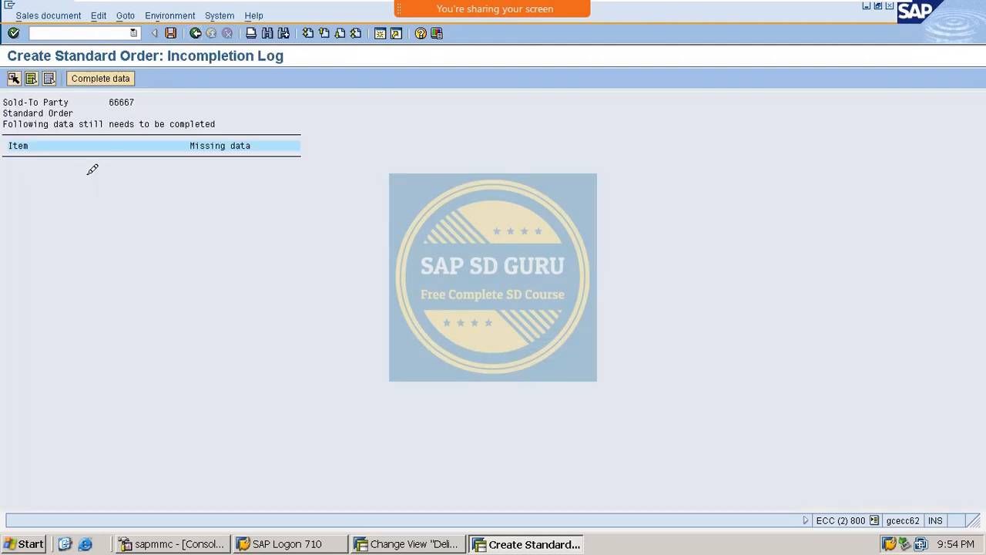
pyautogui.click(197, 32)
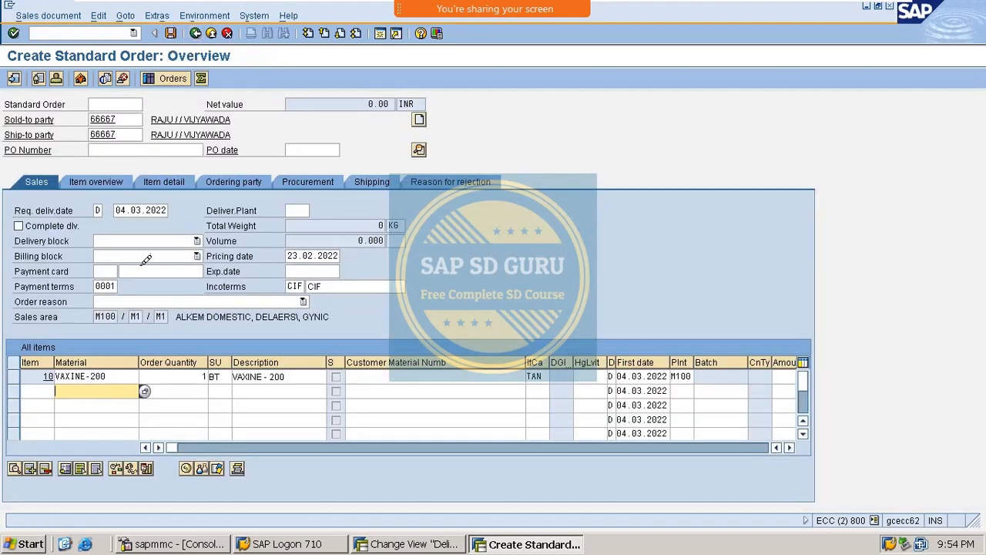
pyautogui.doubleClick(94, 369)
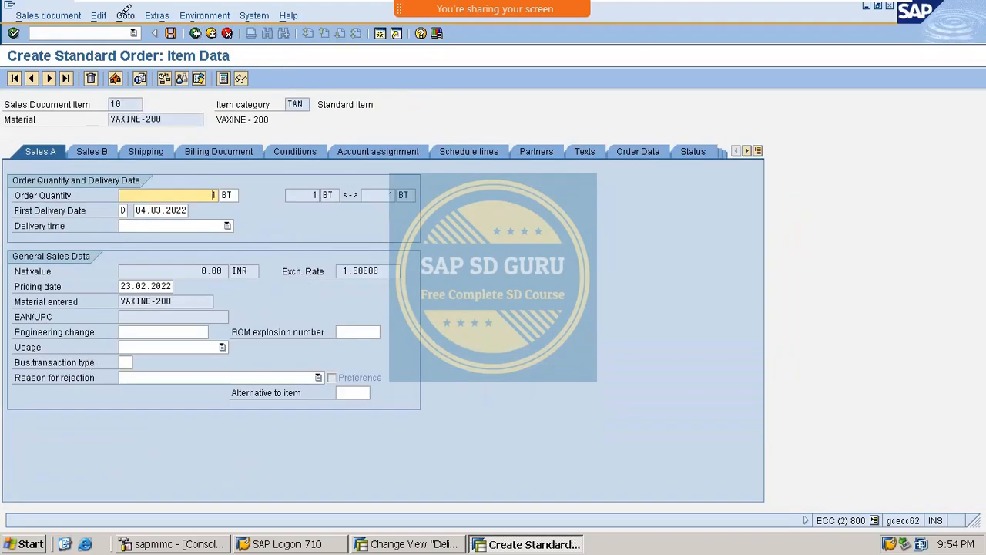
# Leave the unsaved order and open the material change transaction with the /nmm02 command.
pyautogui.click(93, 32)
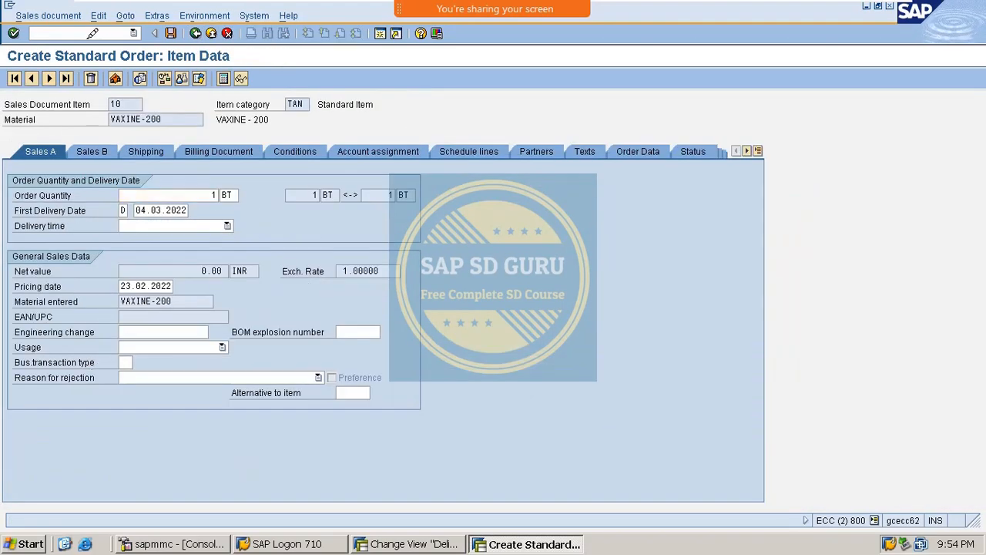
pyautogui.write('/nmm02')
pyautogui.press('Return')
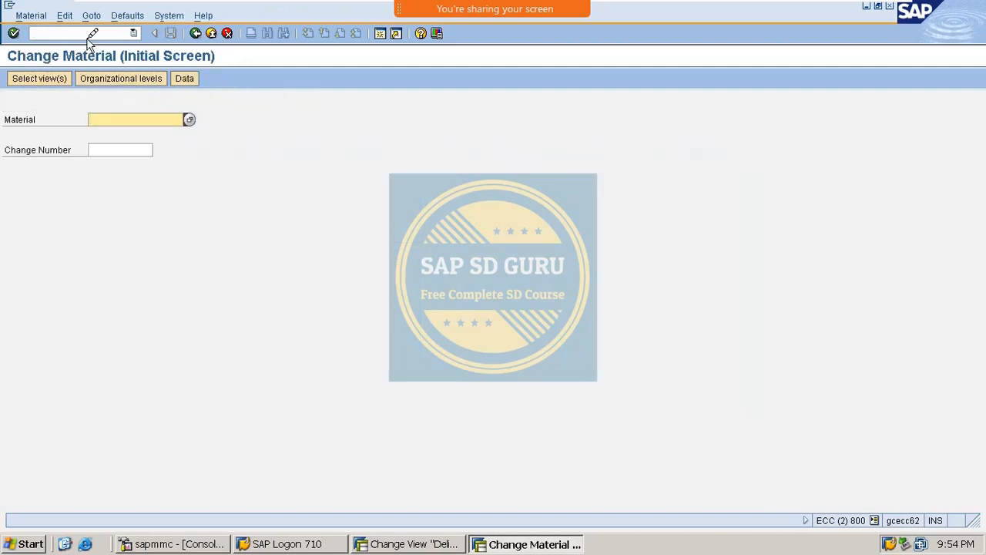
# Open material VAXINE-200 for change with plant M100, storage location M103, sales organization M100 and distribution channel M1.
pyautogui.press('Down')
pyautogui.press('Down')
pyautogui.press('Down')
pyautogui.press('Down')
pyautogui.press('Down')
pyautogui.press('Down')
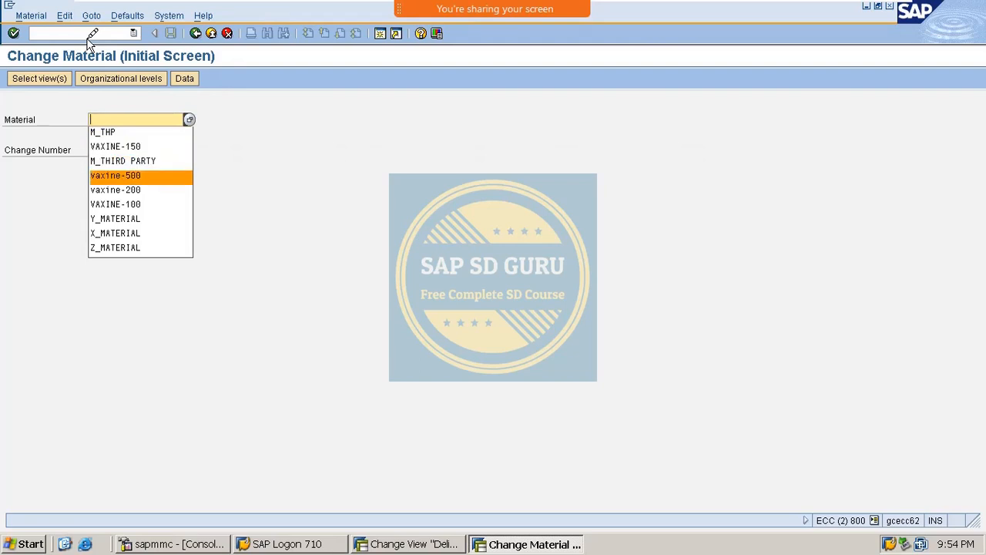
pyautogui.press('Return')
pyautogui.press('Return')
pyautogui.press('Return')
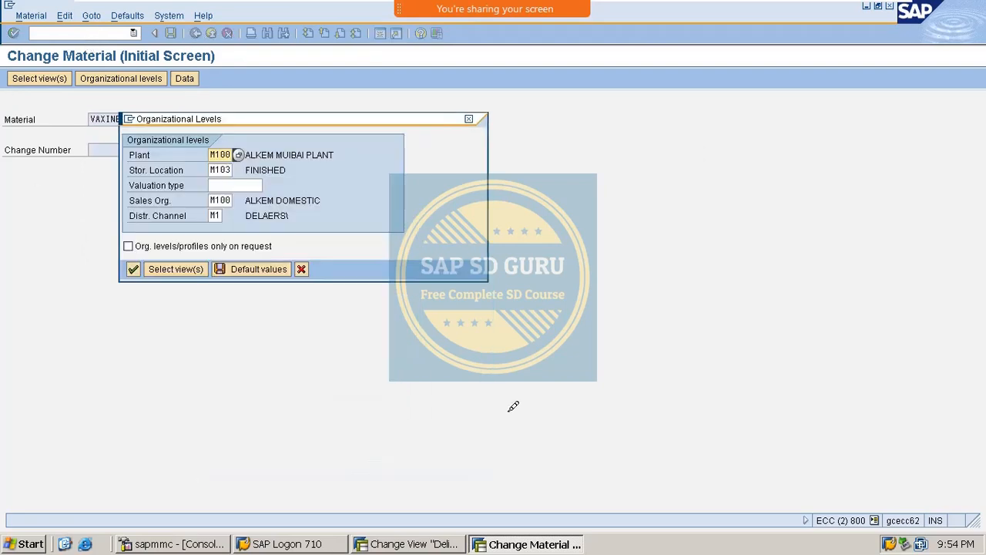
pyautogui.press('Return')
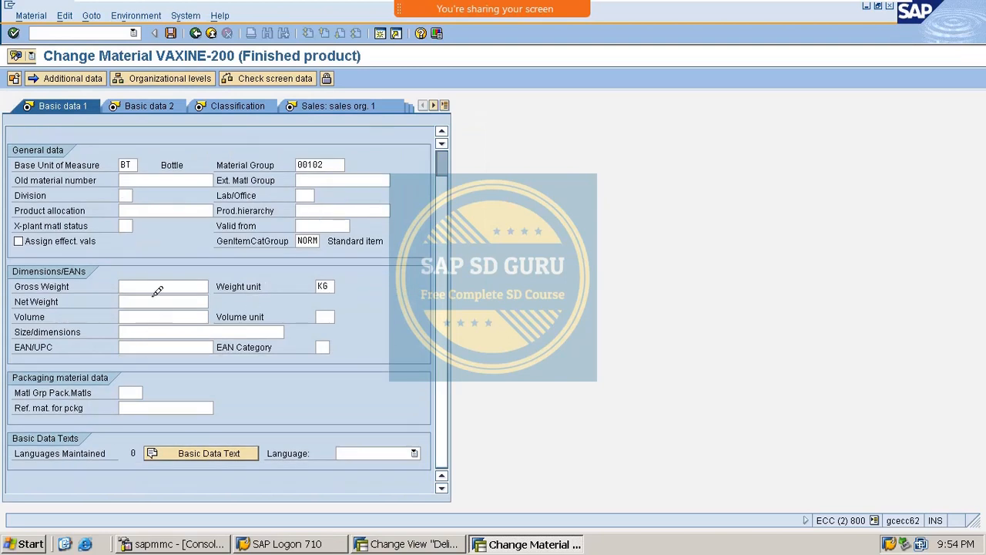
# Set the gross weight and net weight of VAXINE-200 to 1 KG each and save the material.
pyautogui.click(156, 314)
pyautogui.write('1')
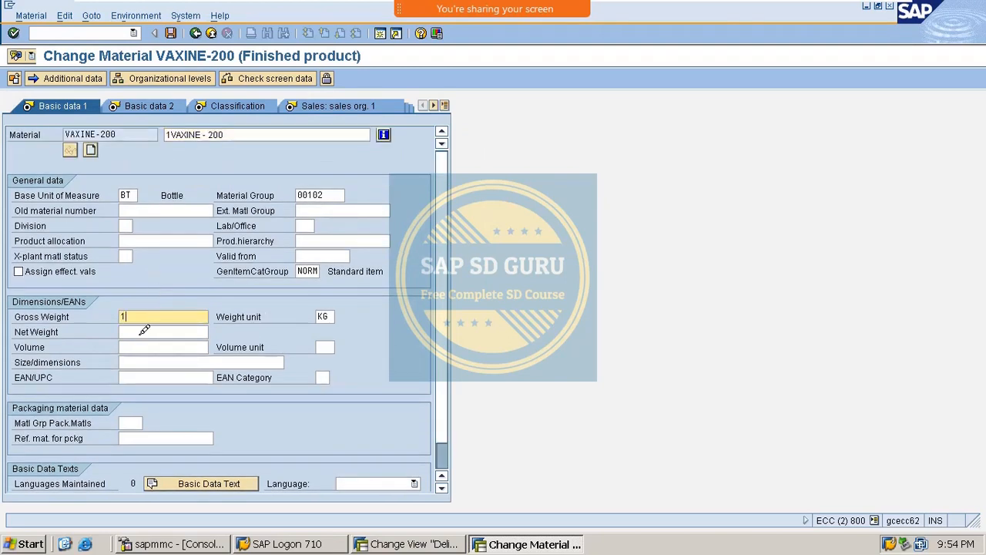
pyautogui.click(147, 330)
pyautogui.write('1')
pyautogui.click(170, 33)
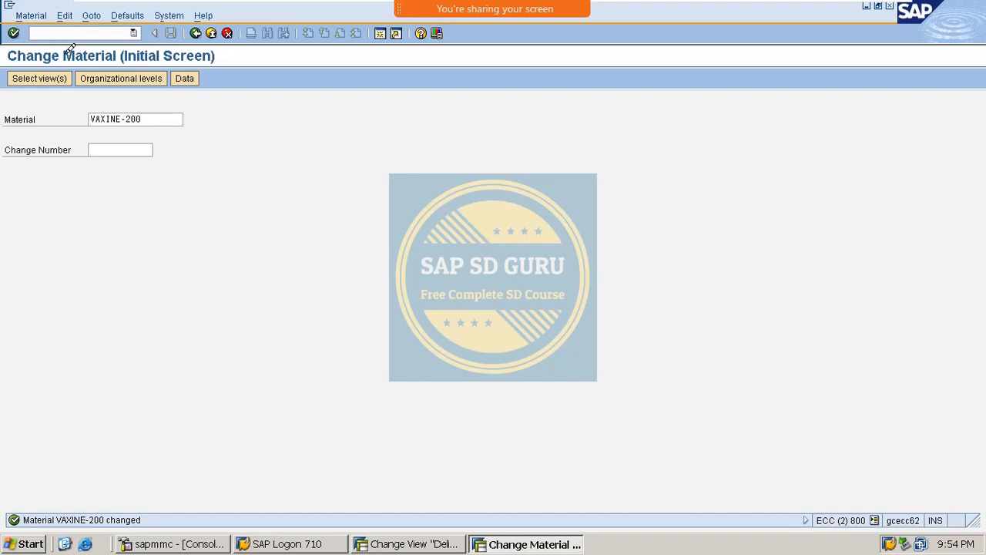
# Start a standard order (OR) in sales area M100/M1/M1 and enter the customer number as the sold-to party.
pyautogui.write('01')
pyautogui.press('Return')
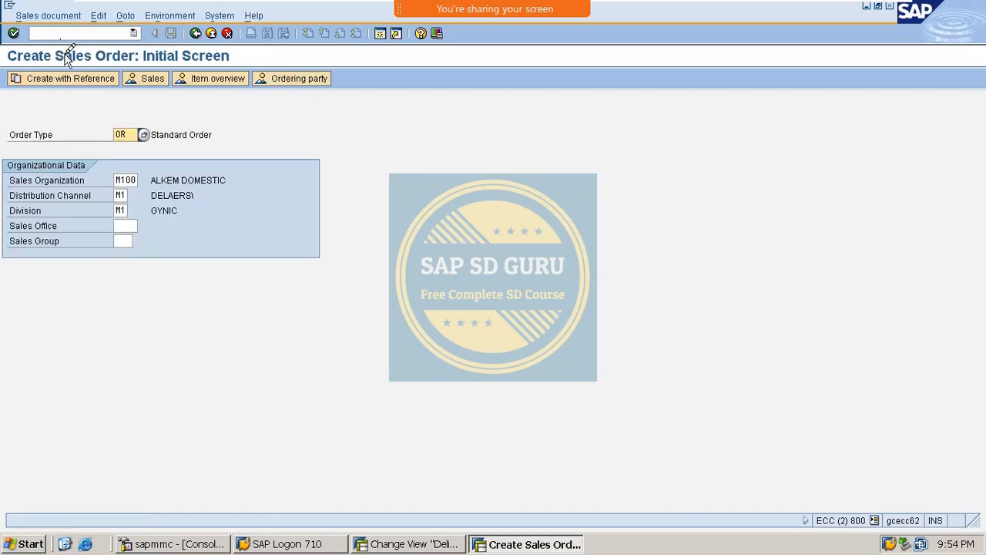
pyautogui.press('Return')
pyautogui.press('Down')
pyautogui.press('Down')
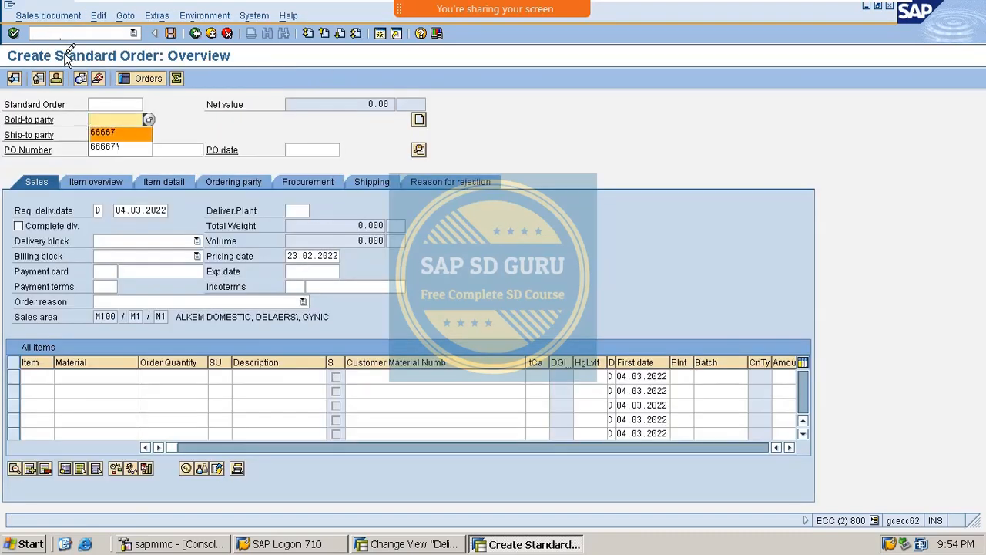
pyautogui.press('Return')
pyautogui.press('Return')
# Add material VAXINE-200 with an order quantity of 1 as the first order item.
pyautogui.press('Down')
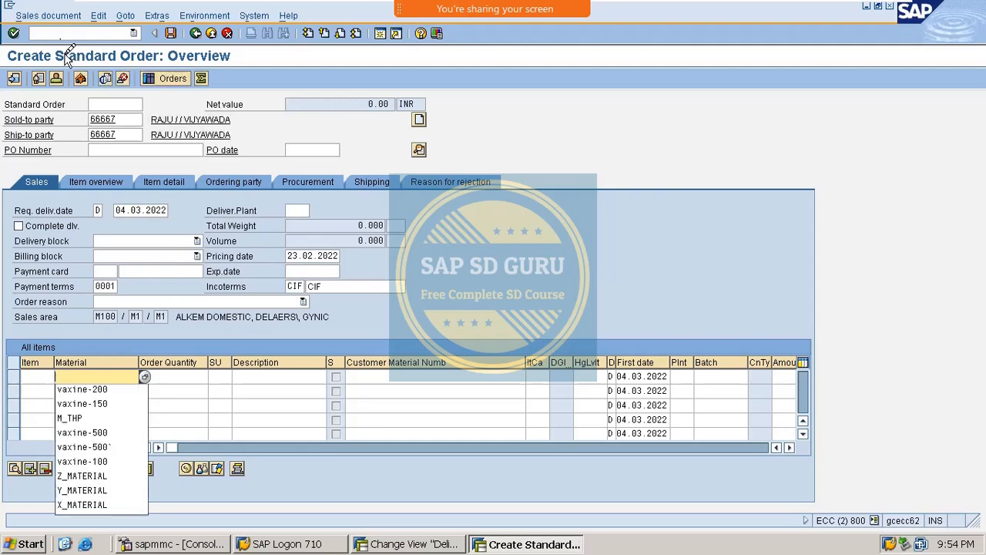
pyautogui.press('Down')
pyautogui.press('Return')
pyautogui.press('Tab')
pyautogui.write('1')
pyautogui.press('Return')
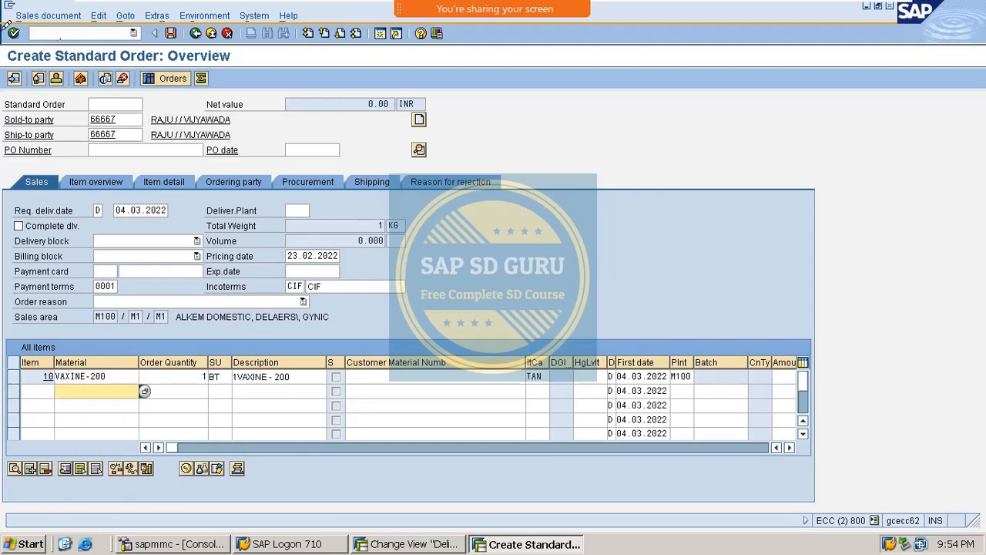
# Check the order's incompletion log for missing data and dismiss the microphone notification.
pyautogui.click(77, 13)
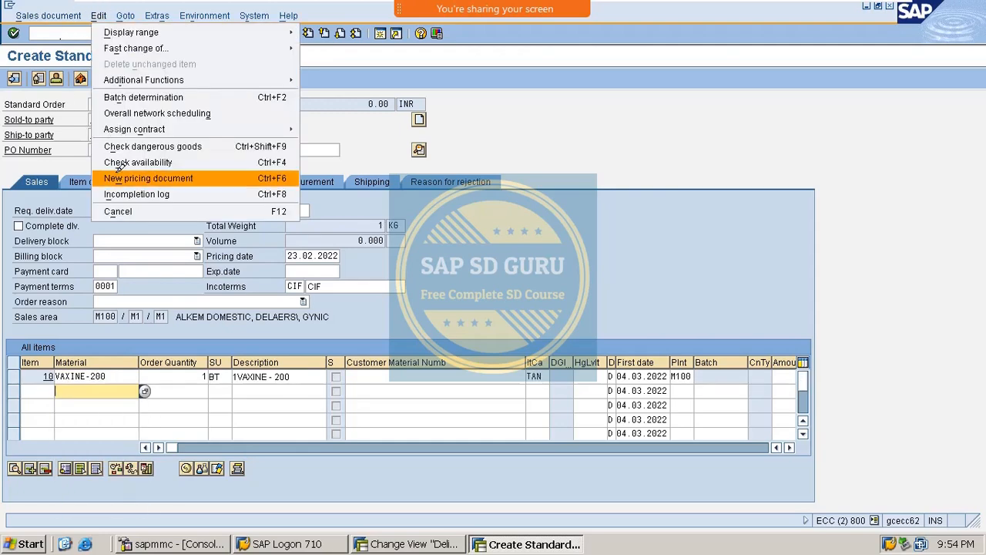
pyautogui.click(131, 193)
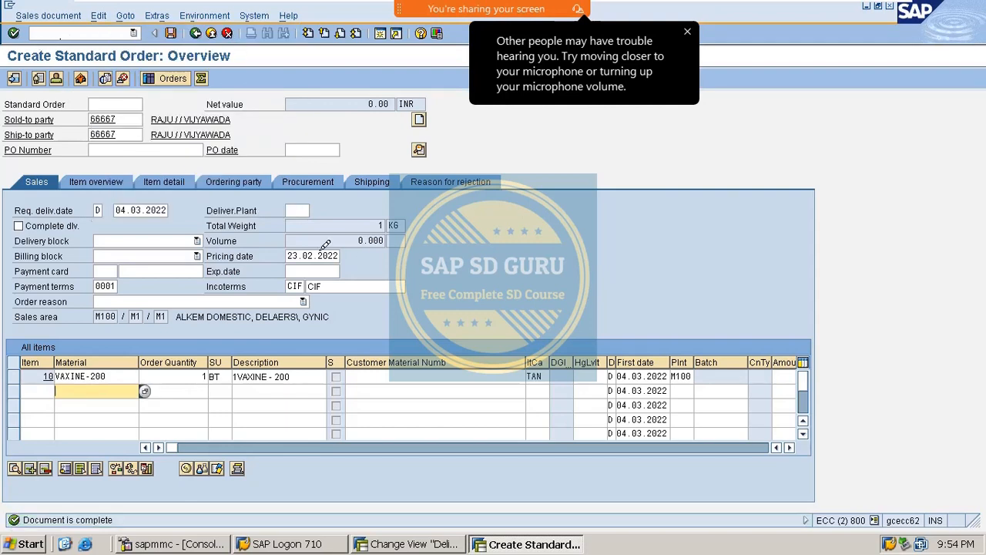
pyautogui.click(688, 32)
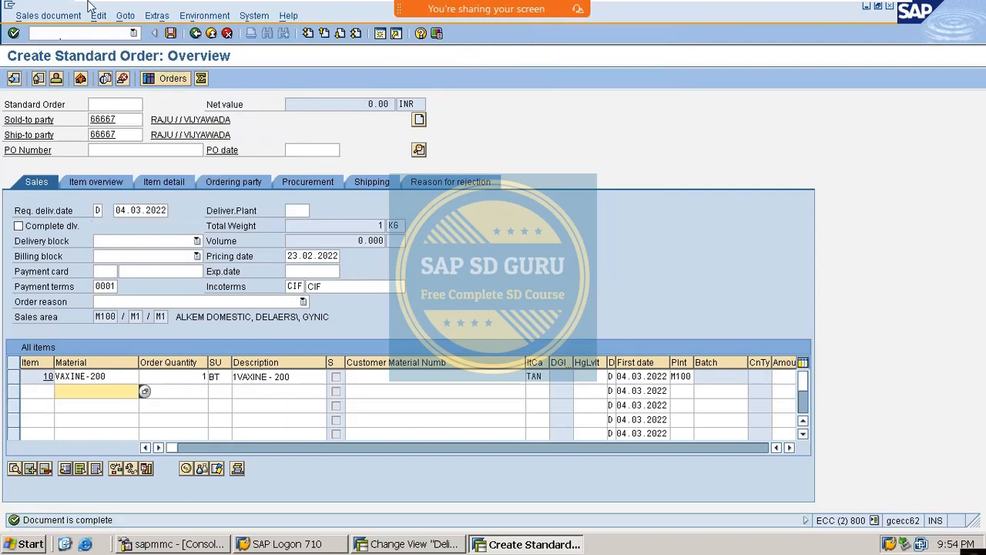
# Proceed from the order to its outbound delivery and create it with the selection date 23.03.2022.
pyautogui.click(44, 17)
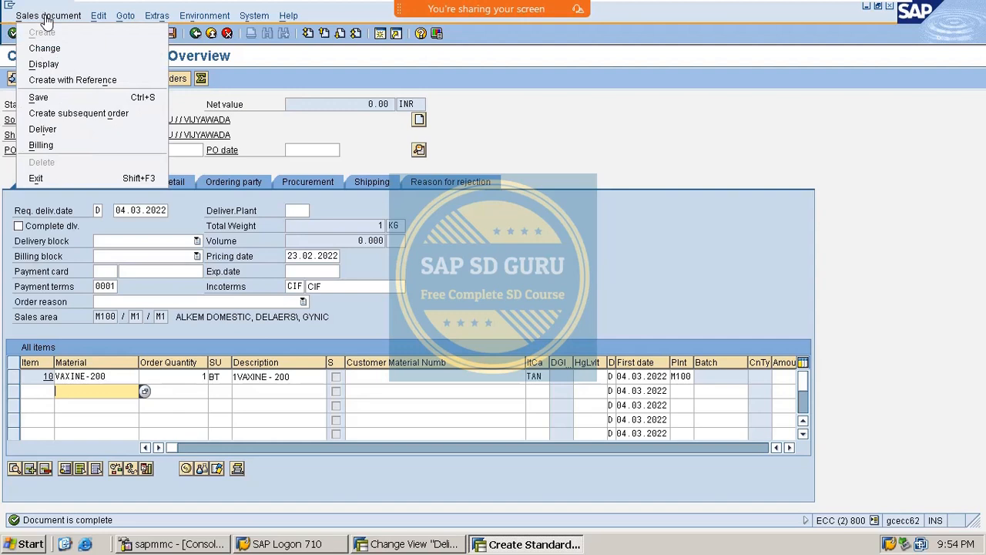
pyautogui.click(53, 127)
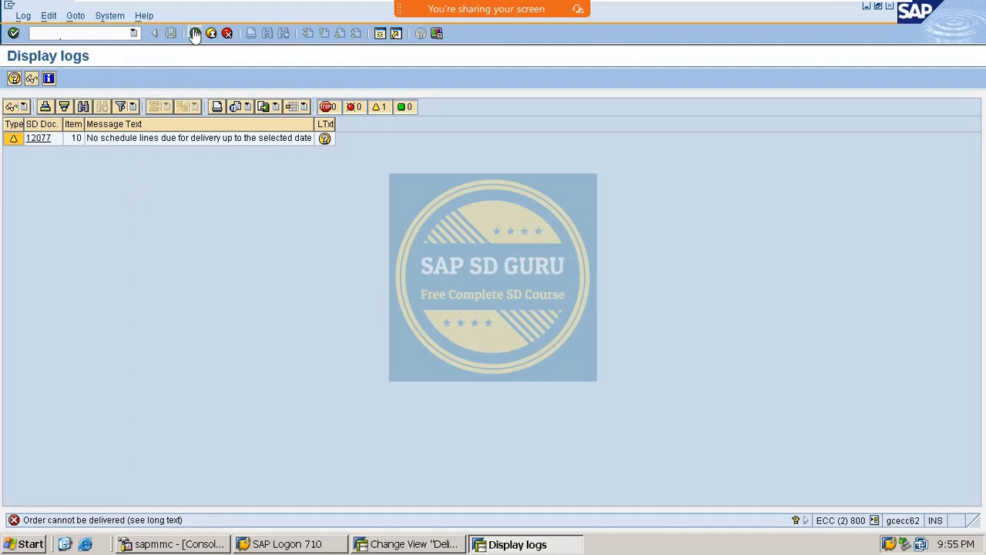
pyautogui.click(195, 33)
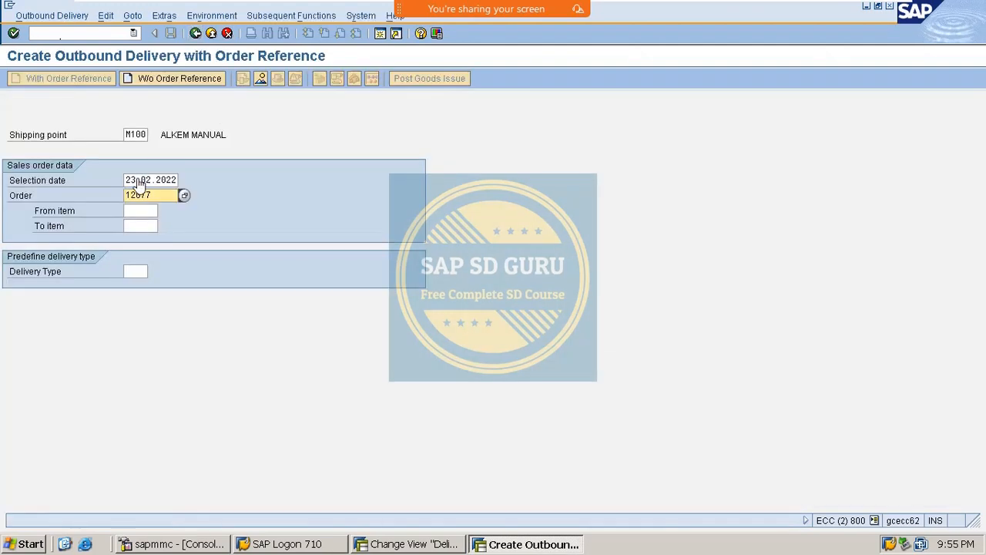
pyautogui.click(150, 181)
pyautogui.write('3')
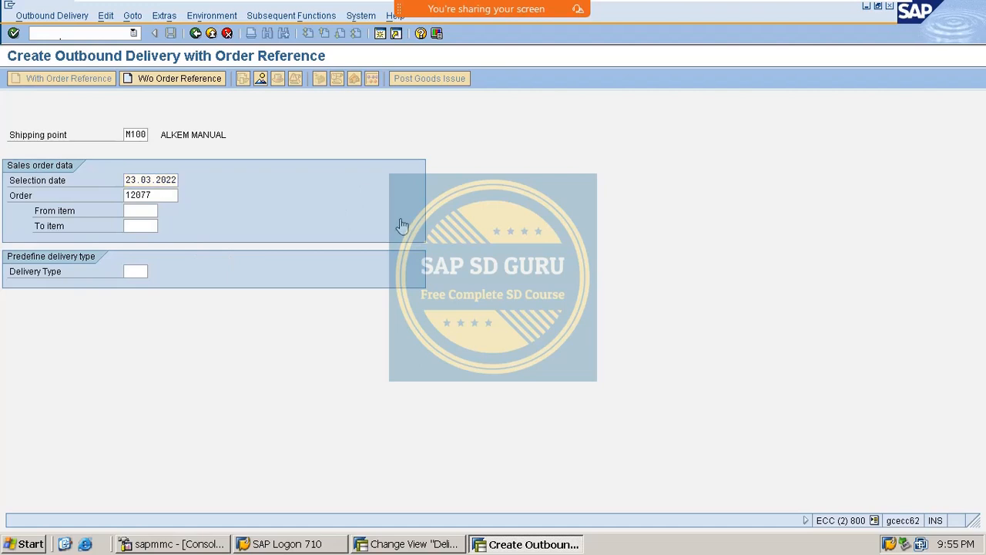
pyautogui.press('Return')
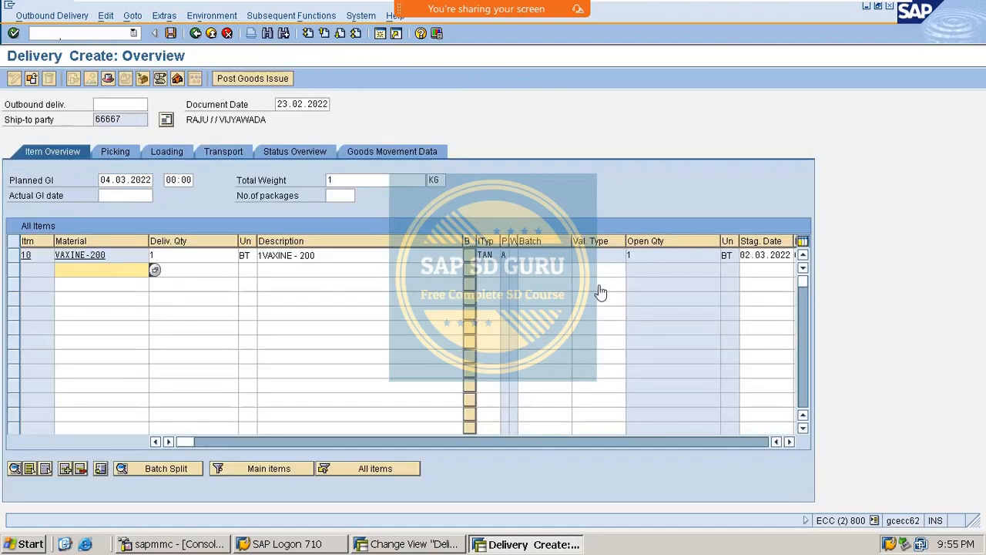
# Try to add material TEST with quantity 1 as a second delivery item.
pyautogui.write('TEST')
pyautogui.press('Return')
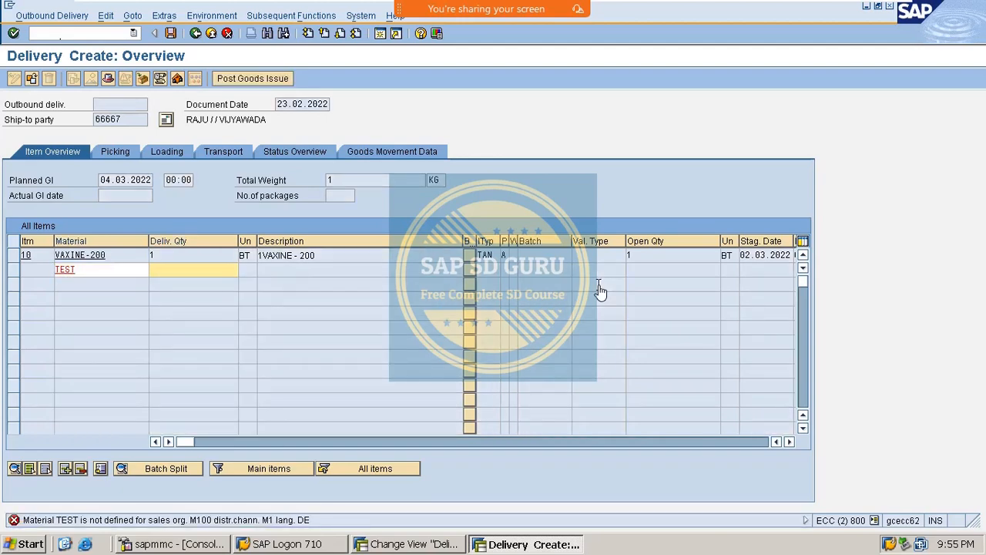
pyautogui.write('1')
pyautogui.press('Return')
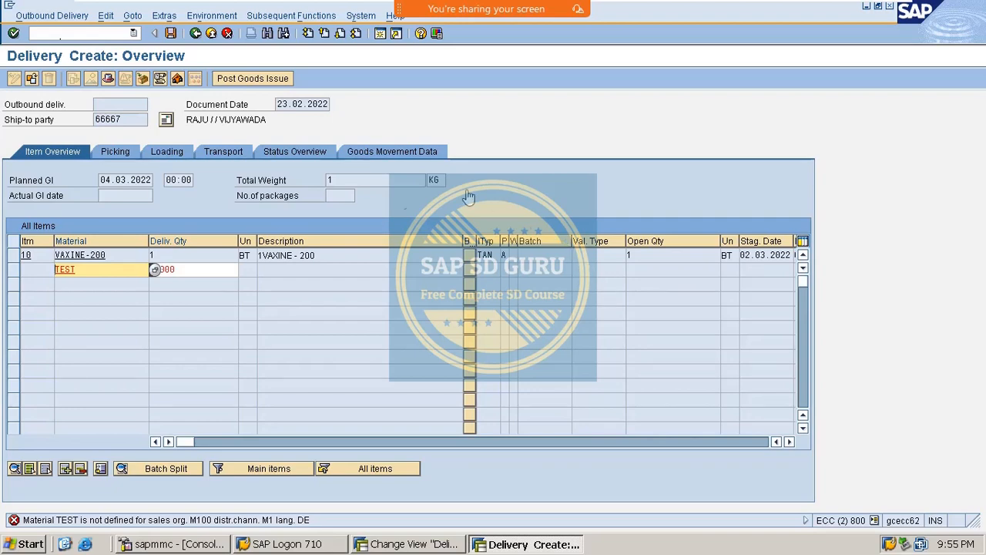
# Clear the material number TEST from the second delivery line and confirm the line without a material.
pyautogui.moveTo(114, 272); pyautogui.dragTo(19, 292)
pyautogui.press('BackSpace')
pyautogui.press('Tab')
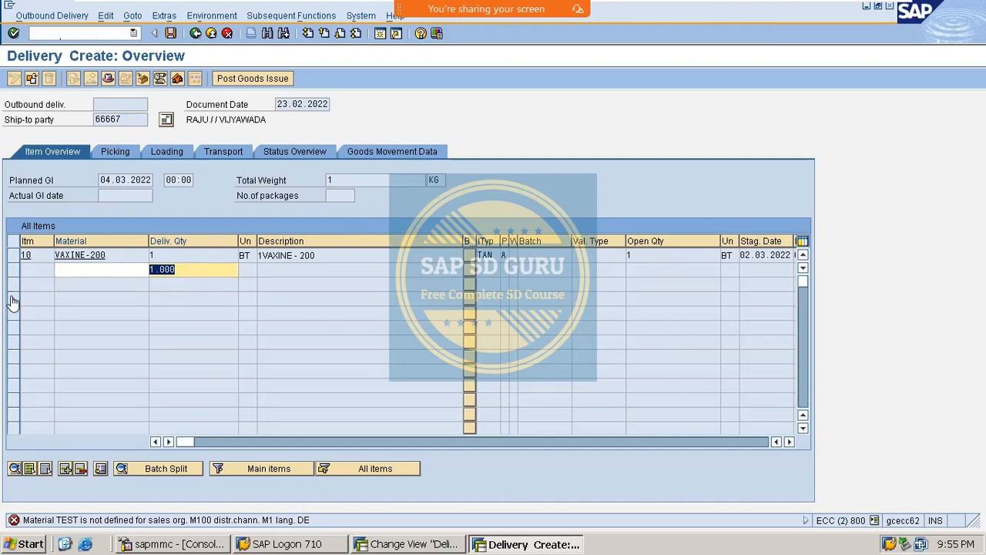
pyautogui.press('Return')
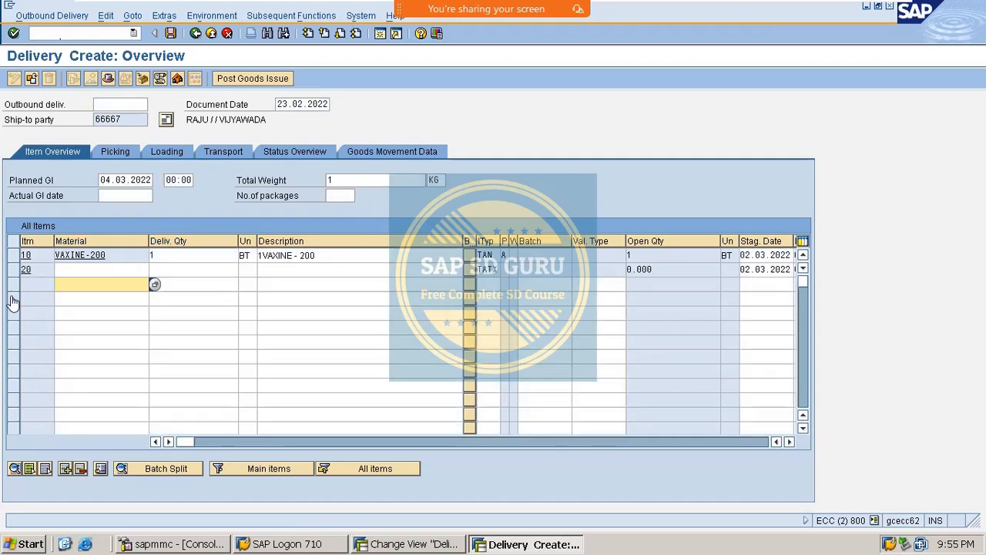
# Give delivery item 20 a delivery quantity of 1 and the description "text".
pyautogui.click(284, 387)
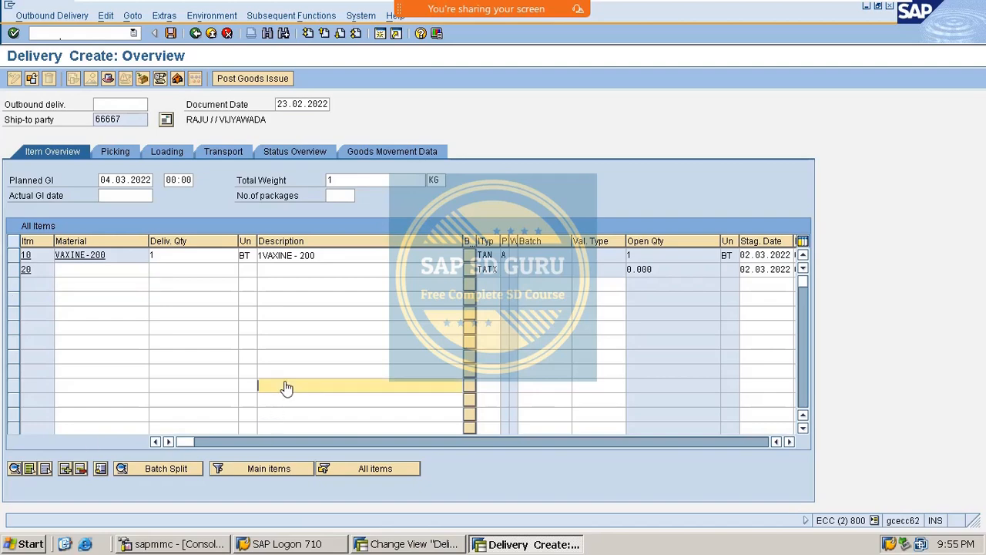
pyautogui.click(199, 272)
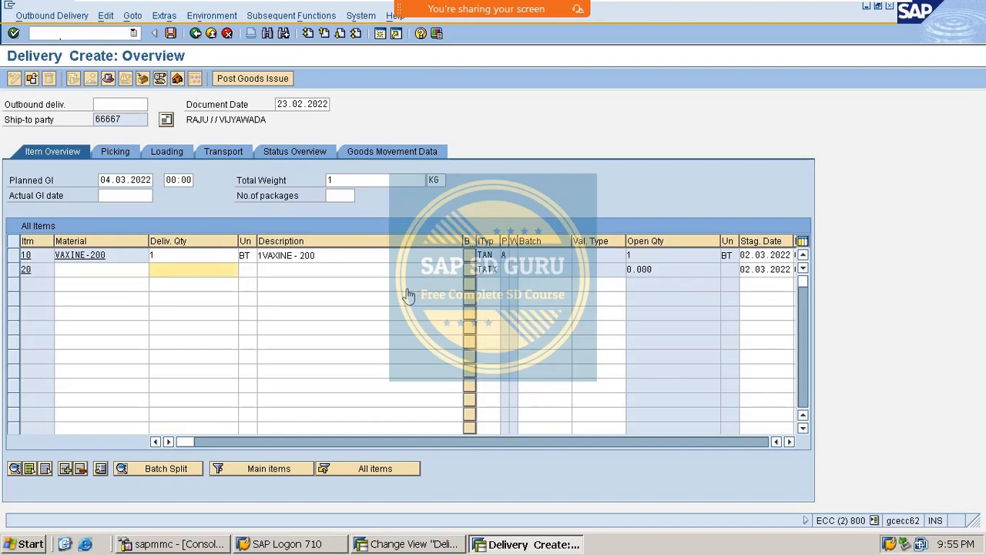
pyautogui.write('1')
pyautogui.click(335, 286)
pyautogui.click(329, 273)
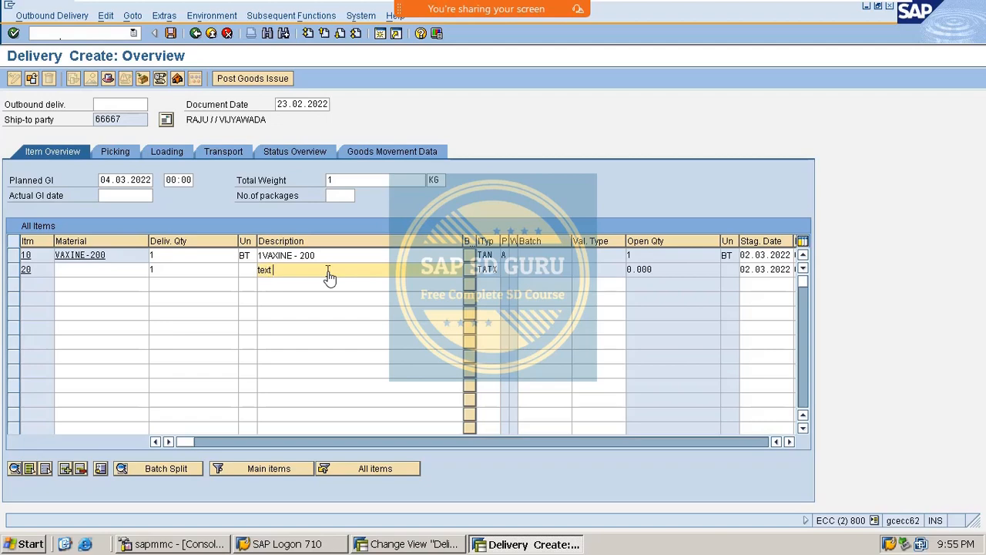
pyautogui.press('Return')
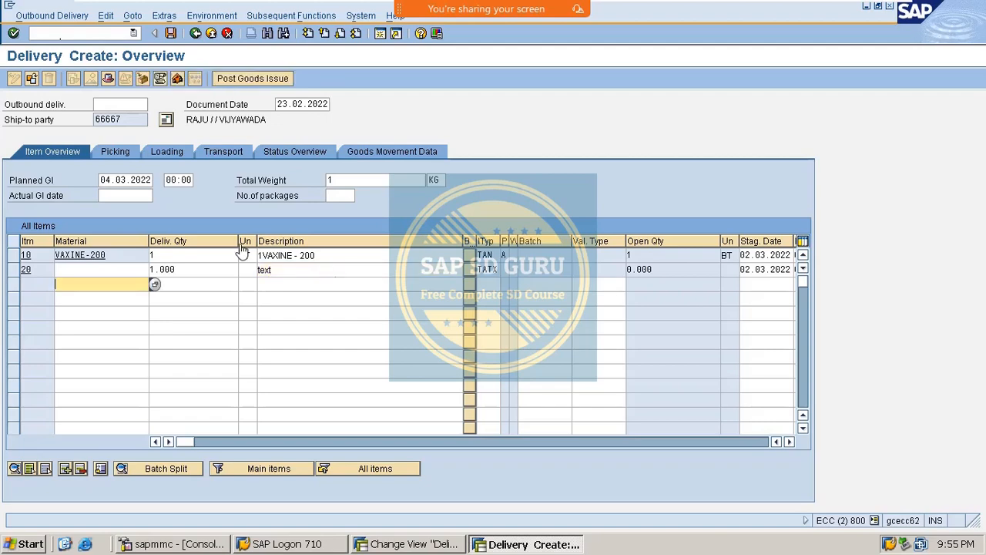
# Try to post goods issue for the delivery, then return from the log to the delivery overview.
pyautogui.click(246, 299)
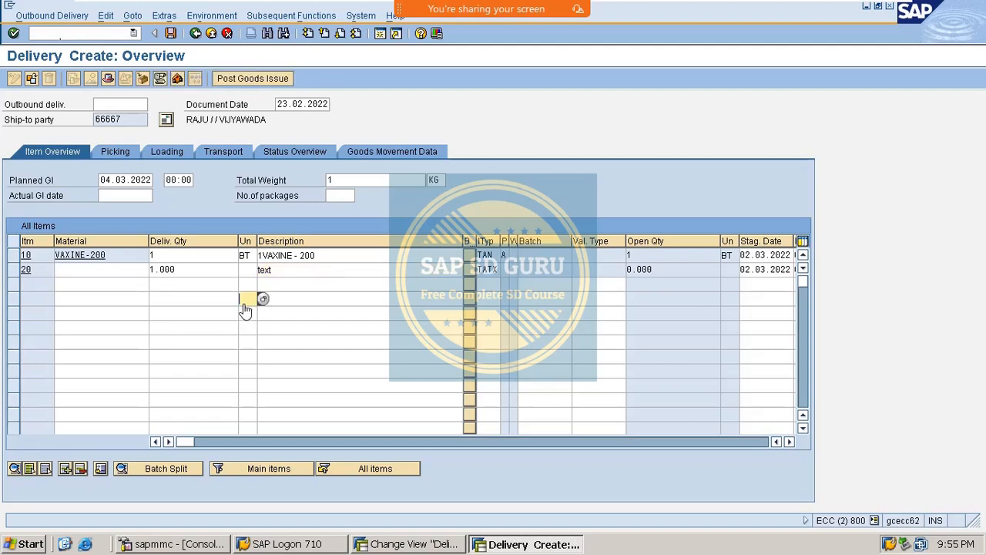
pyautogui.click(254, 82)
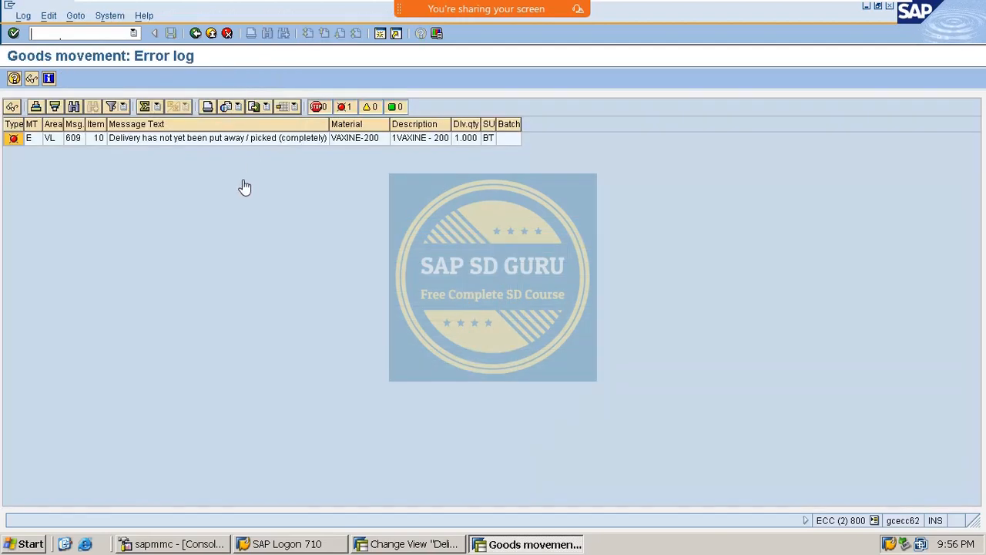
pyautogui.click(195, 34)
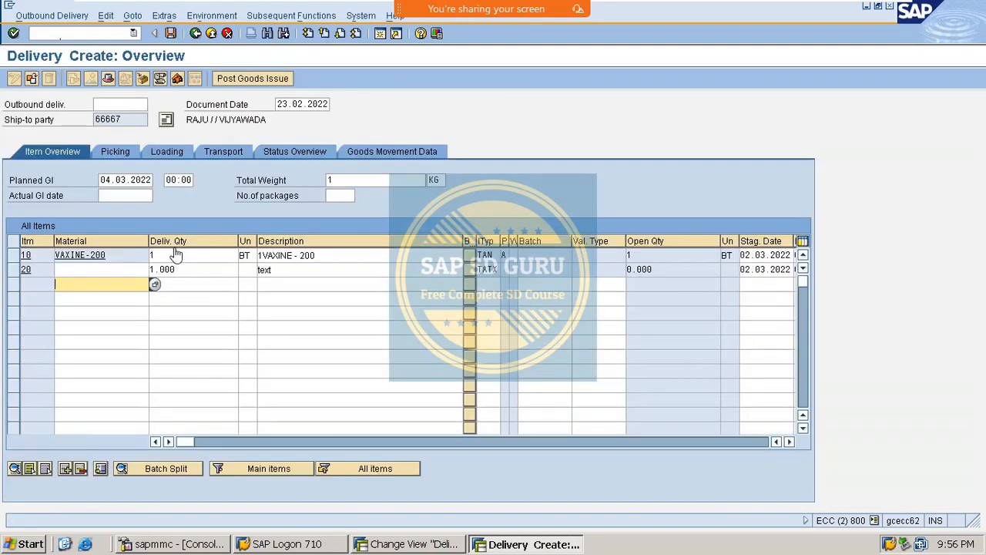
# Set the picked quantity of delivery item 10, VAXINE-200, to 1.
pyautogui.click(125, 152)
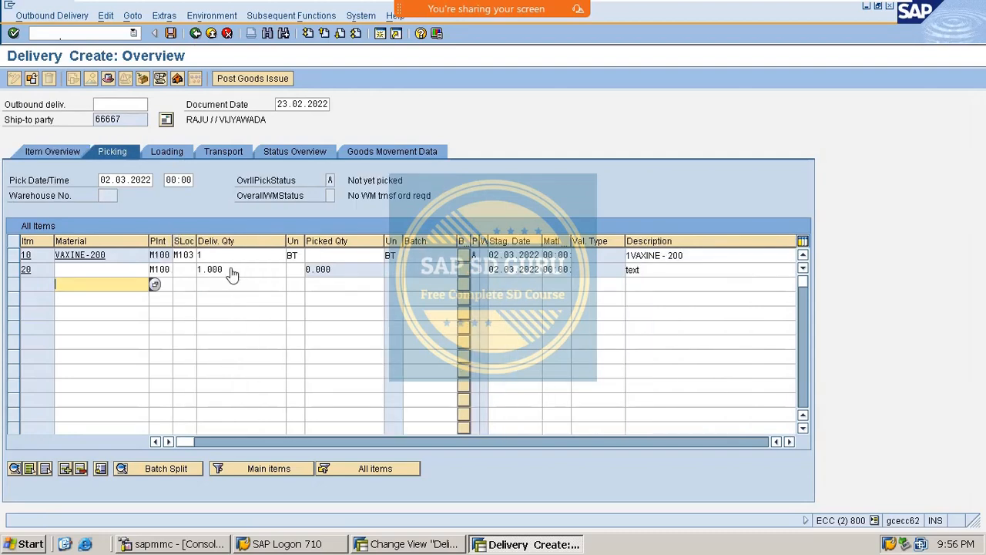
pyautogui.click(338, 258)
pyautogui.write('1')
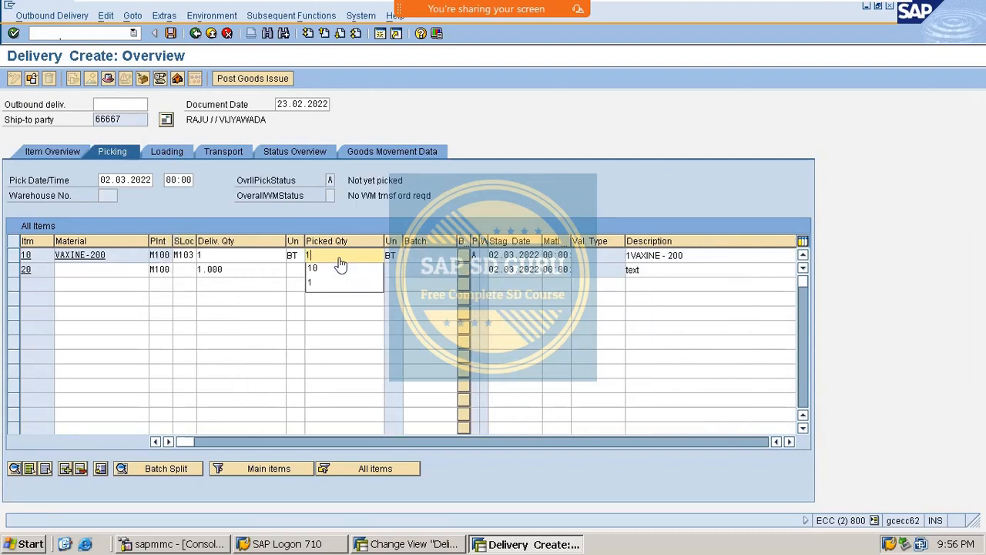
pyautogui.press('Return')
pyautogui.click(318, 329)
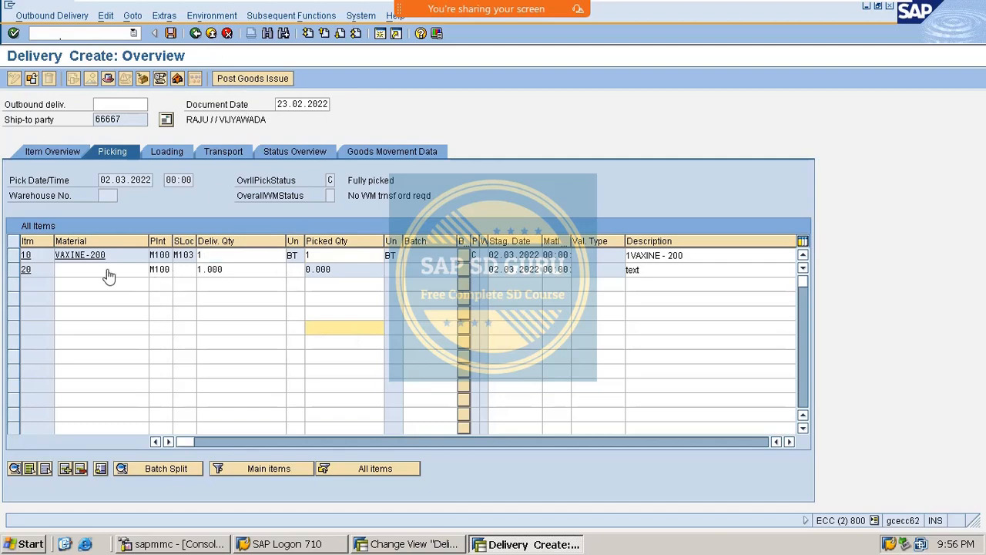
# Examine item 20's material, storage location, delivery quantity and description in the picking overview.
pyautogui.click(73, 271)
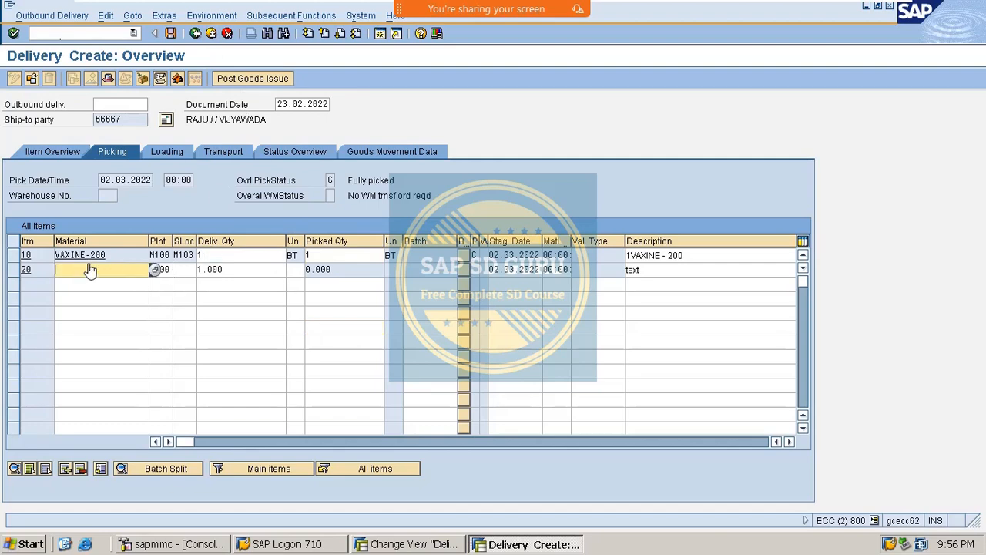
pyautogui.click(192, 271)
pyautogui.click(230, 271)
pyautogui.click(294, 288)
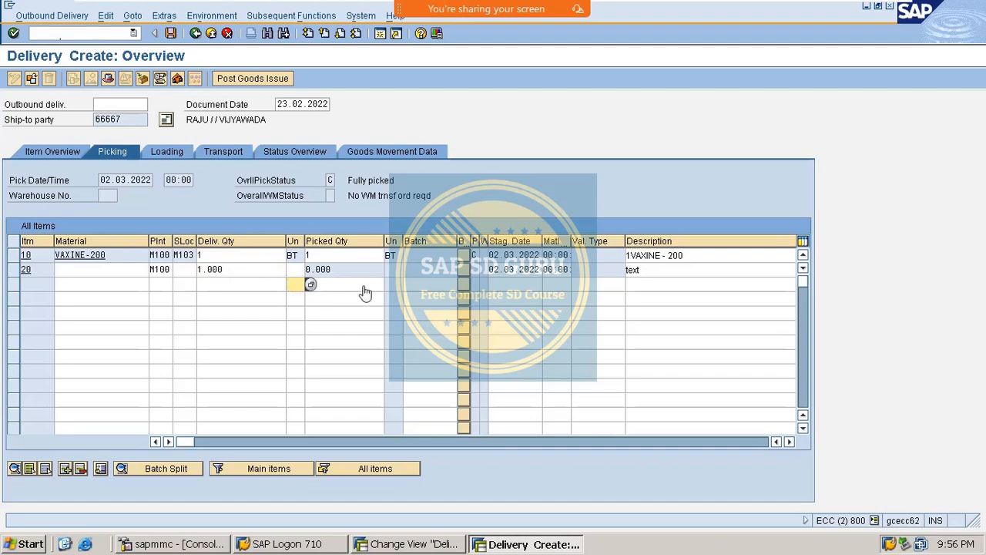
pyautogui.doubleClick(218, 270)
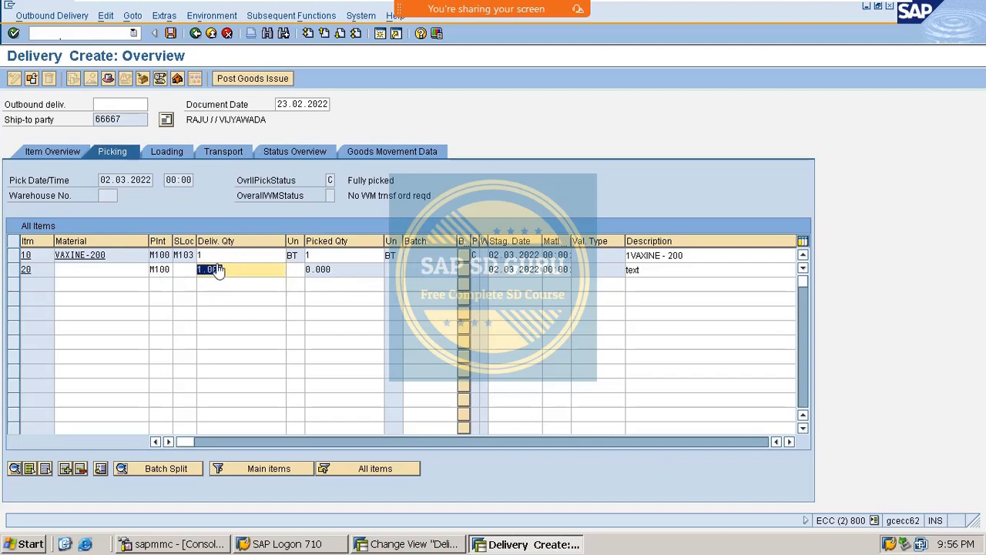
pyautogui.click(190, 271)
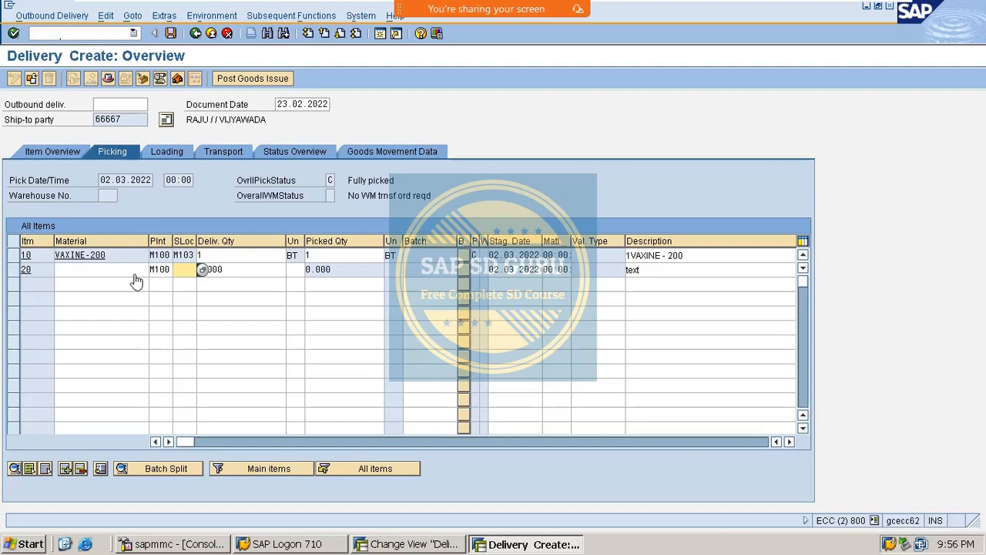
pyautogui.doubleClick(654, 276)
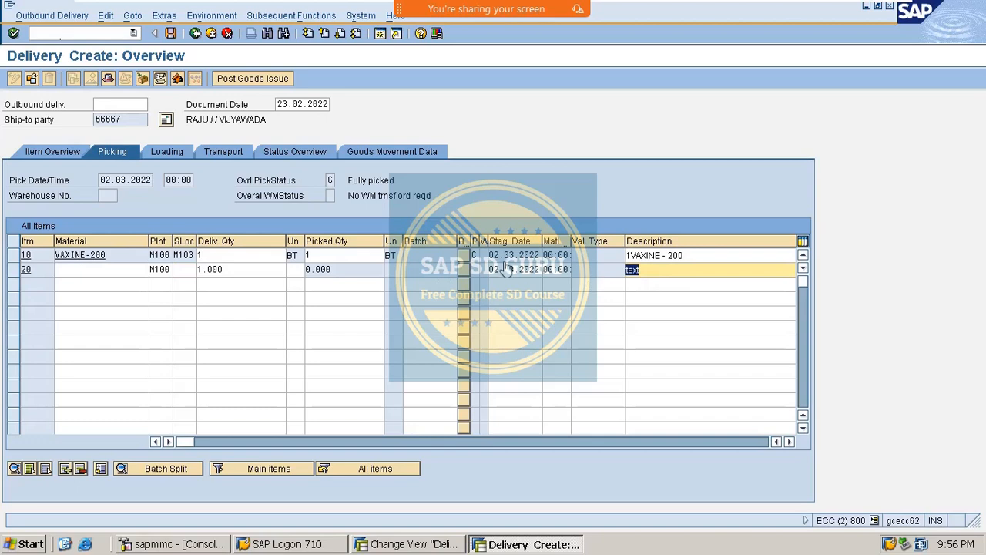
pyautogui.click(93, 271)
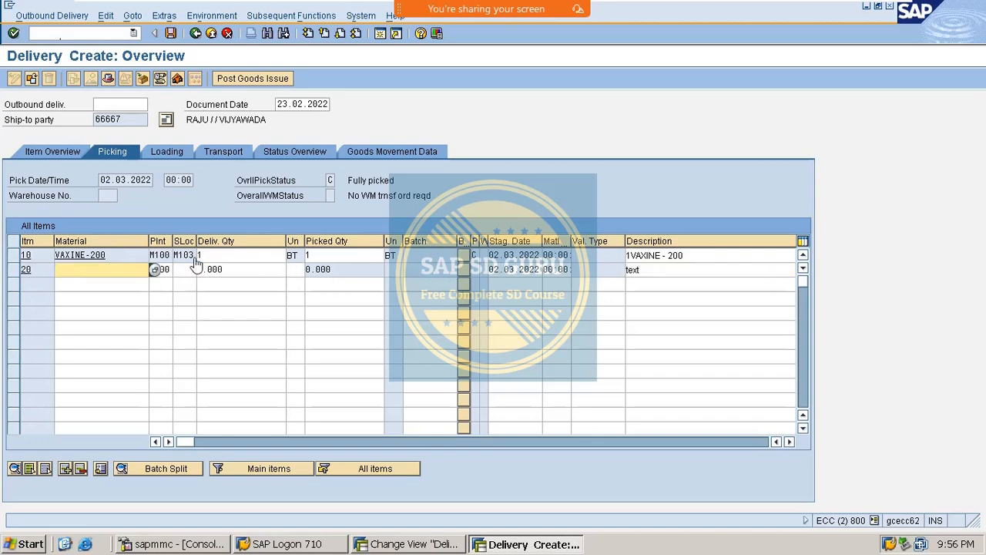
# Review the "Mat.no.'0' allowed" setting of delivery item category TAN in the other session and return to the delivery.
pyautogui.click(268, 82)
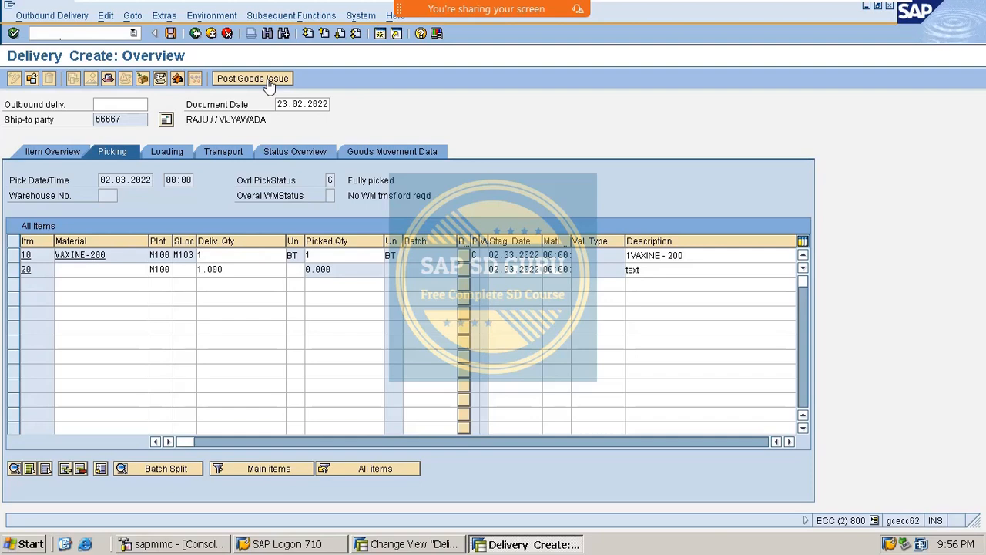
pyautogui.click(438, 544)
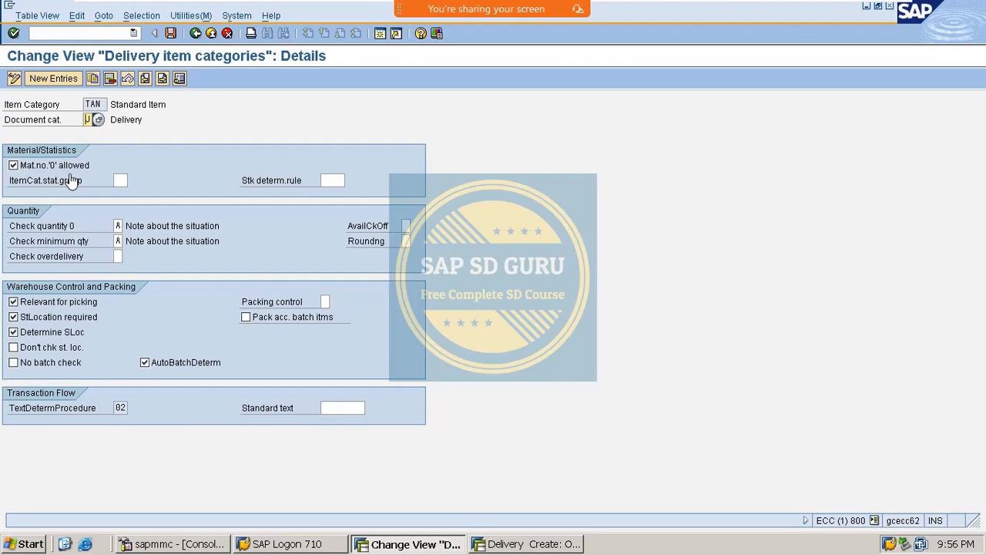
pyautogui.hotkey('alt', 'Tab')
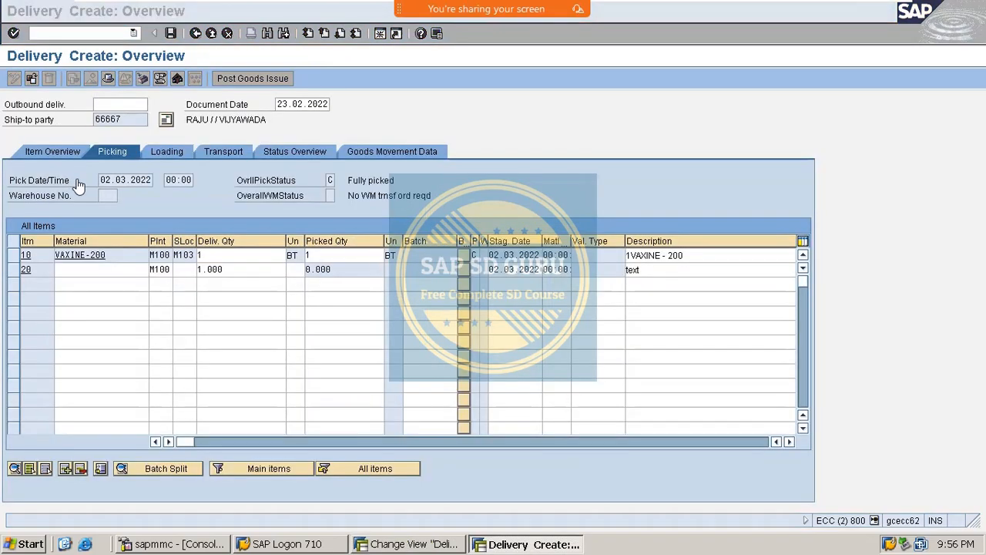
# Save the outbound delivery and return to the delivery item category TAN details in the other session.
pyautogui.hotkey('alt', 'Tab')
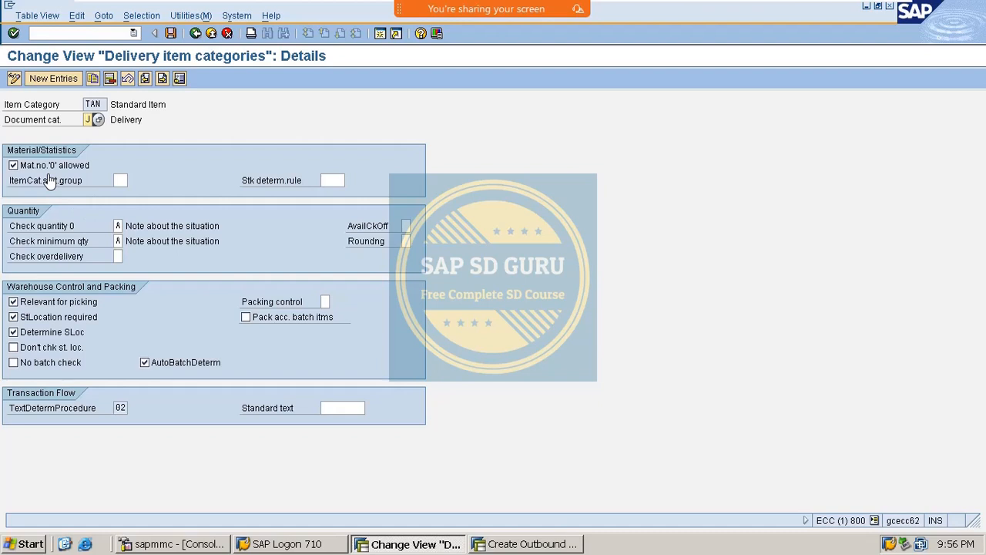
pyautogui.hotkey('alt', 'Tab')
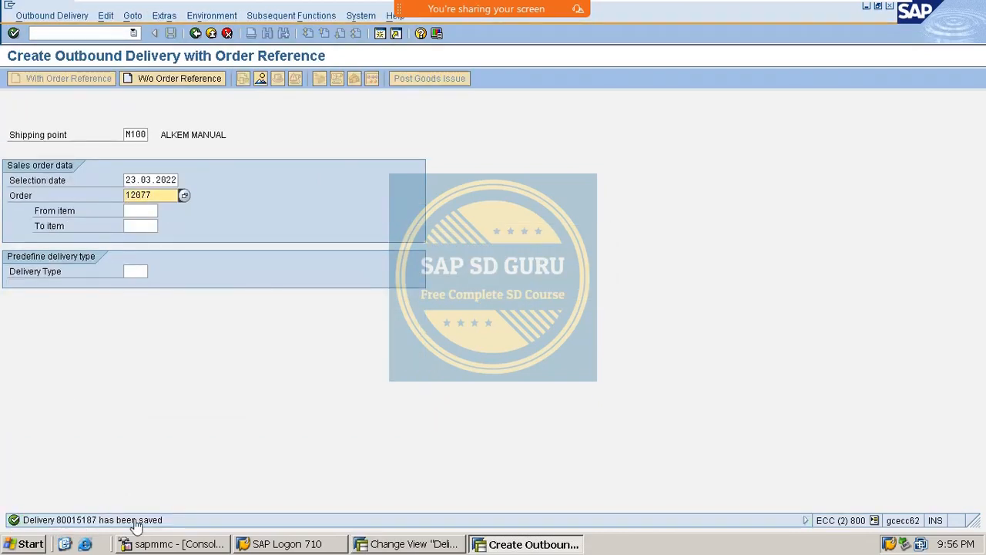
pyautogui.hotkey('alt', 'Tab')
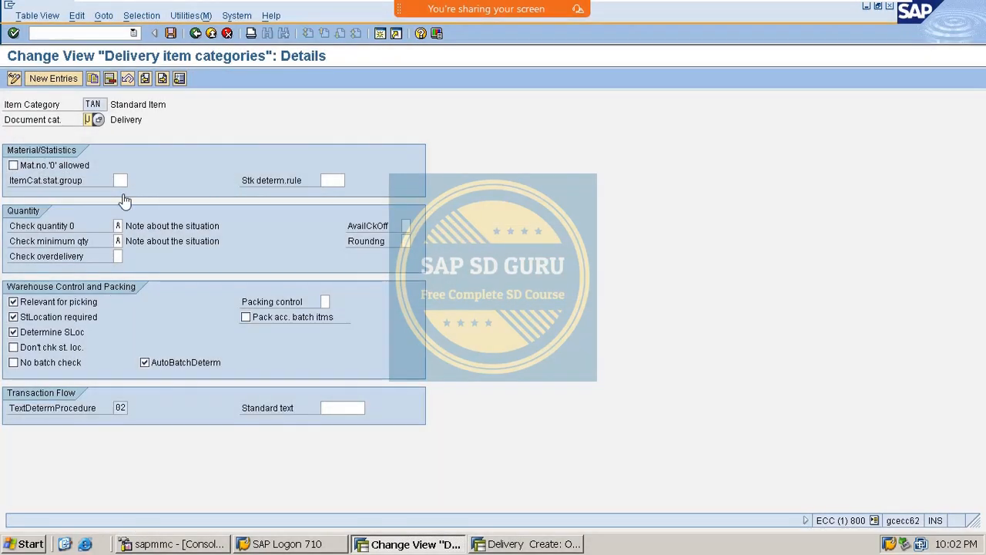
# Examine the item category statistics group setting of delivery item category TAN.
pyautogui.click(91, 183)
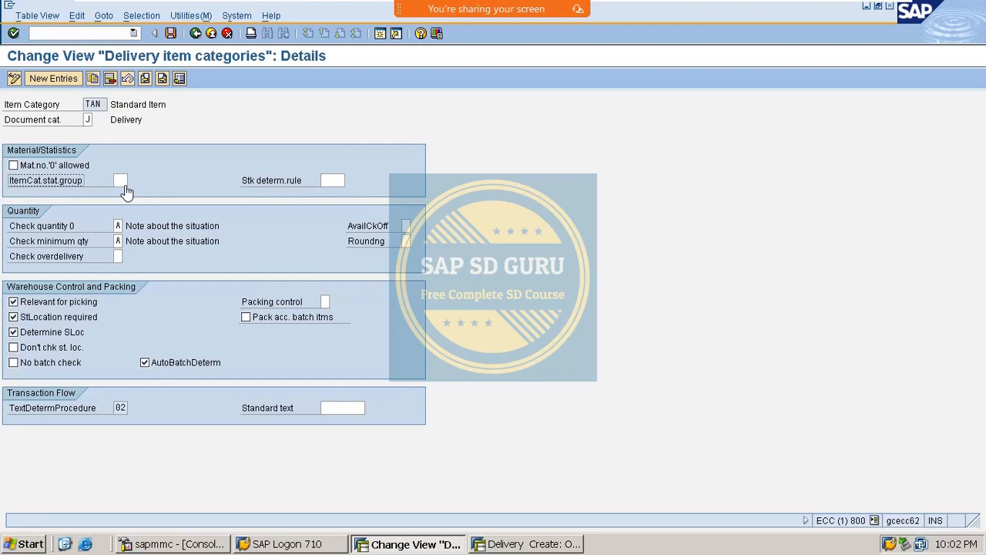
pyautogui.click(121, 184)
pyautogui.moveTo(498, 57)
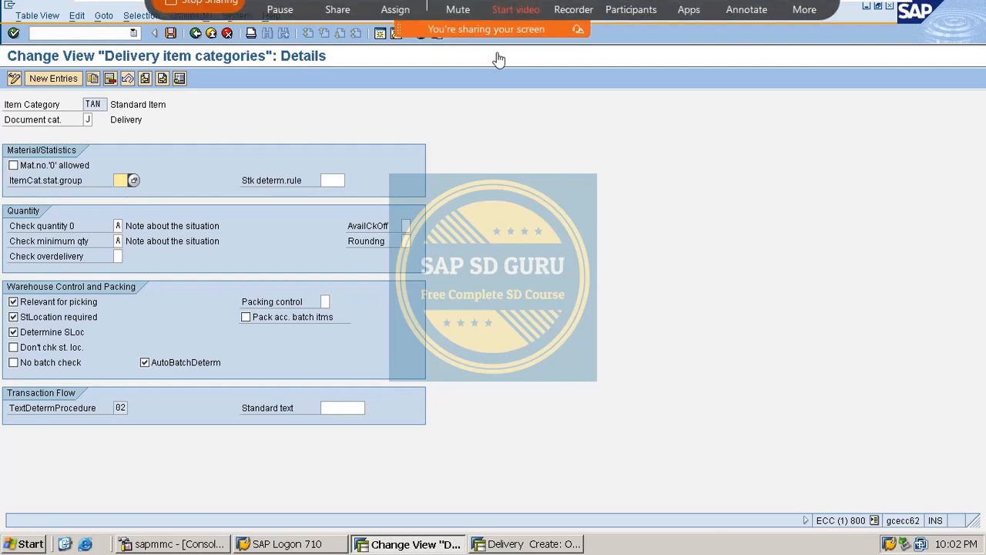
pyautogui.click(735, 30)
pyautogui.moveTo(143, 176)
pyautogui.mouseDown()
pyautogui.moveTo(152, 190)
pyautogui.moveTo(187, 162)
pyautogui.mouseUp()
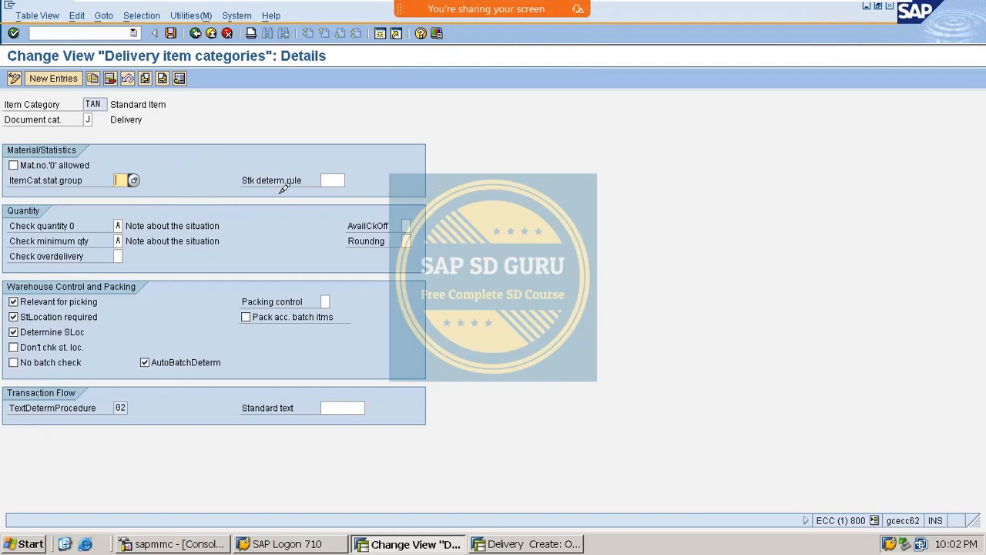
pyautogui.click(82, 222)
# Review the available stock determination rules for item category TAN and close the list without choosing one.
pyautogui.click(332, 181)
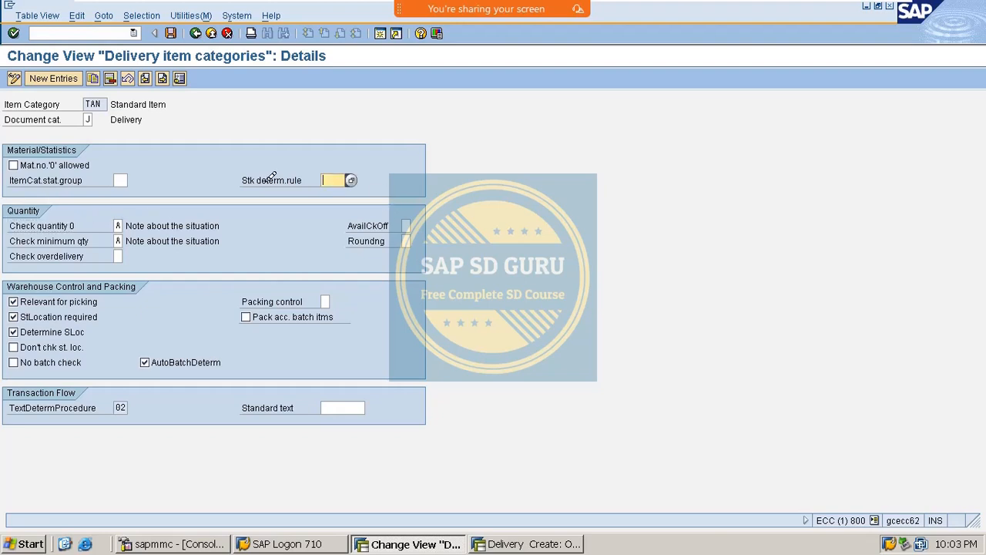
pyautogui.click(256, 179)
pyautogui.click(343, 179)
pyautogui.click(352, 179)
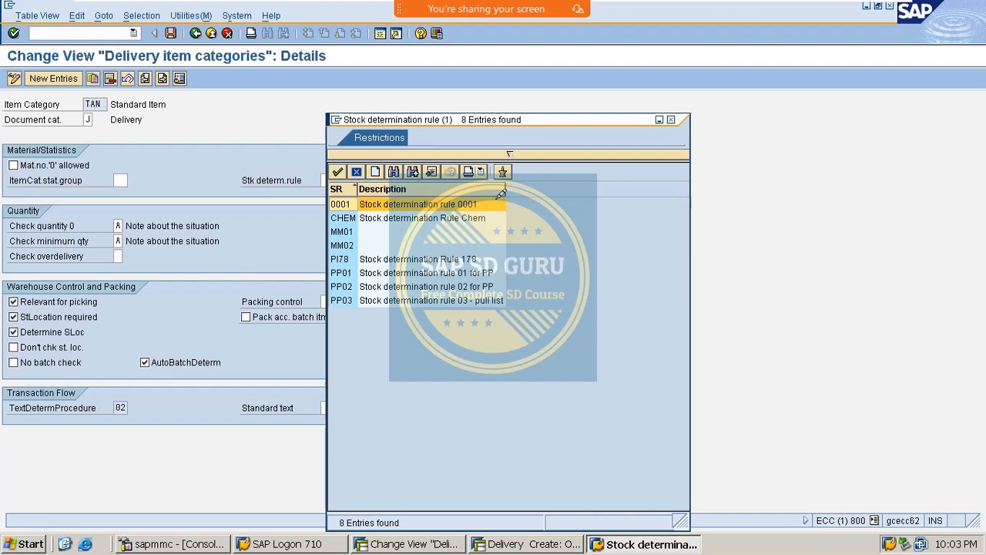
pyautogui.click(670, 119)
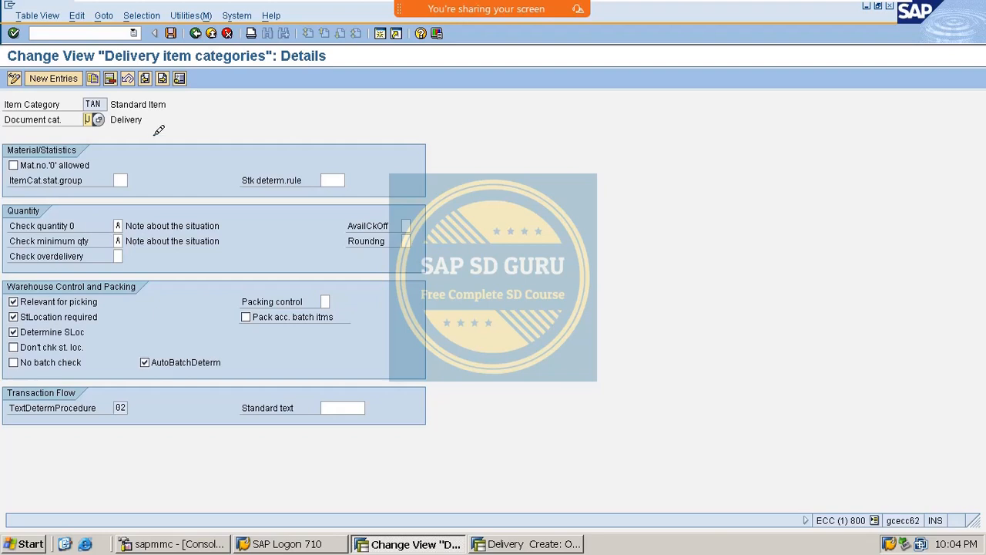
# Review the available options for "Check quantity 0", including "Note about the situation", and close the list.
pyautogui.click(185, 224)
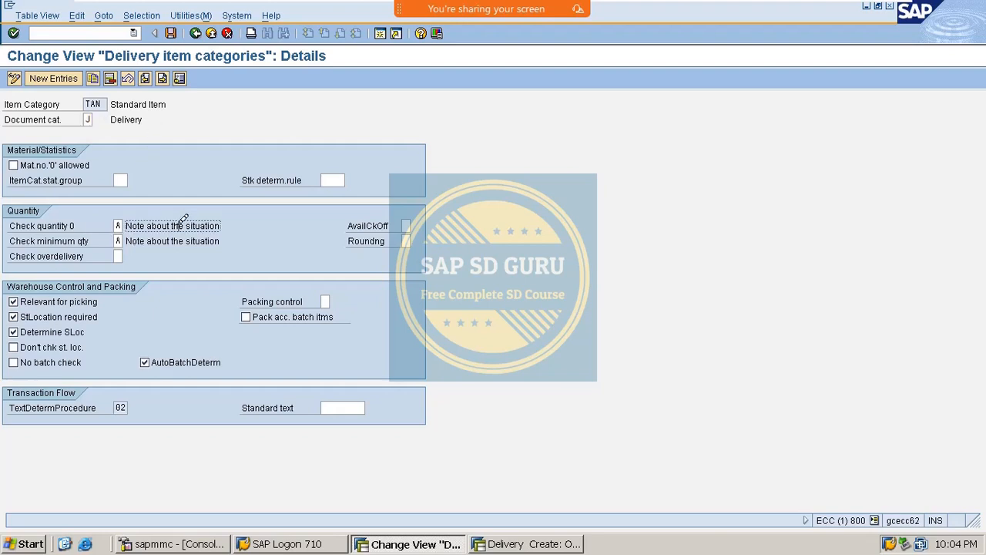
pyautogui.click(46, 225)
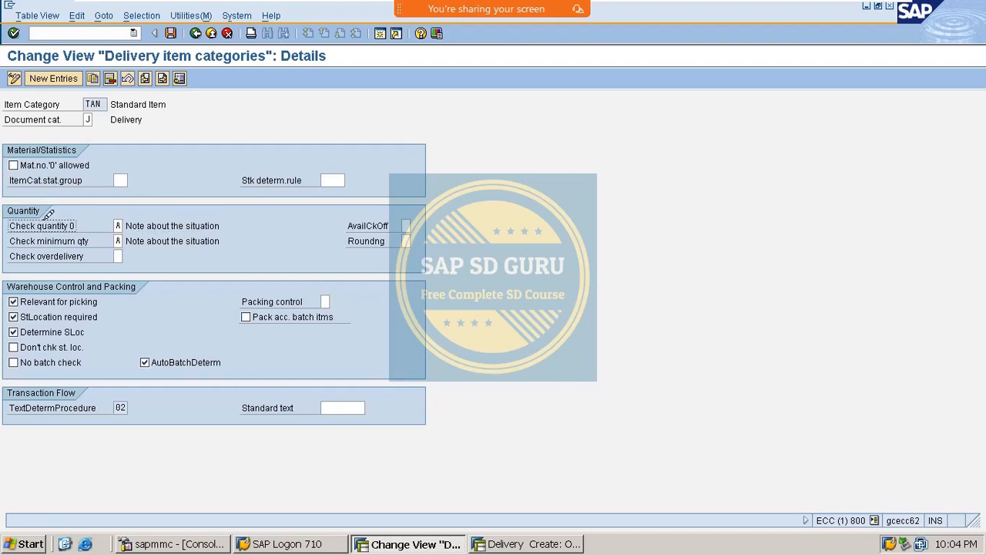
pyautogui.click(118, 225)
pyautogui.press('F4')
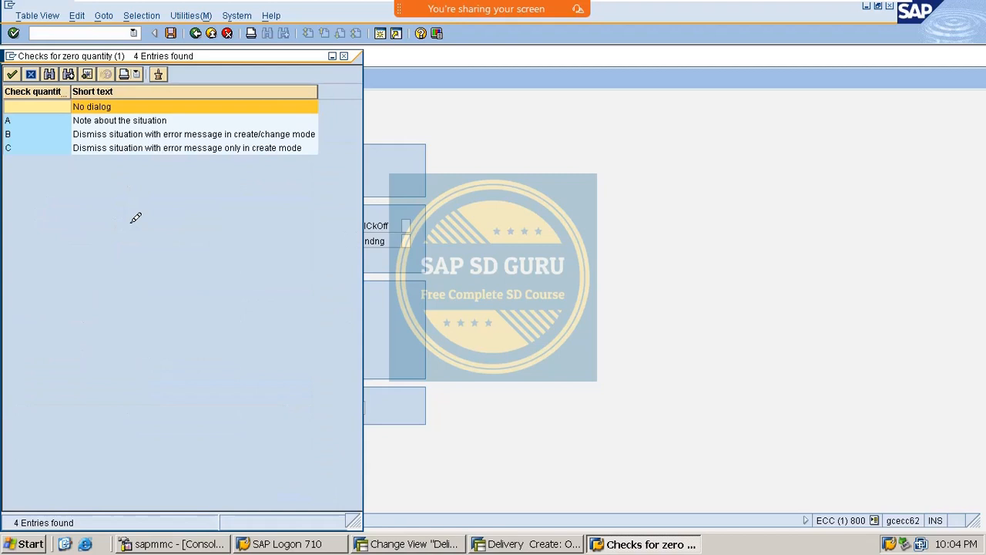
pyautogui.click(35, 121)
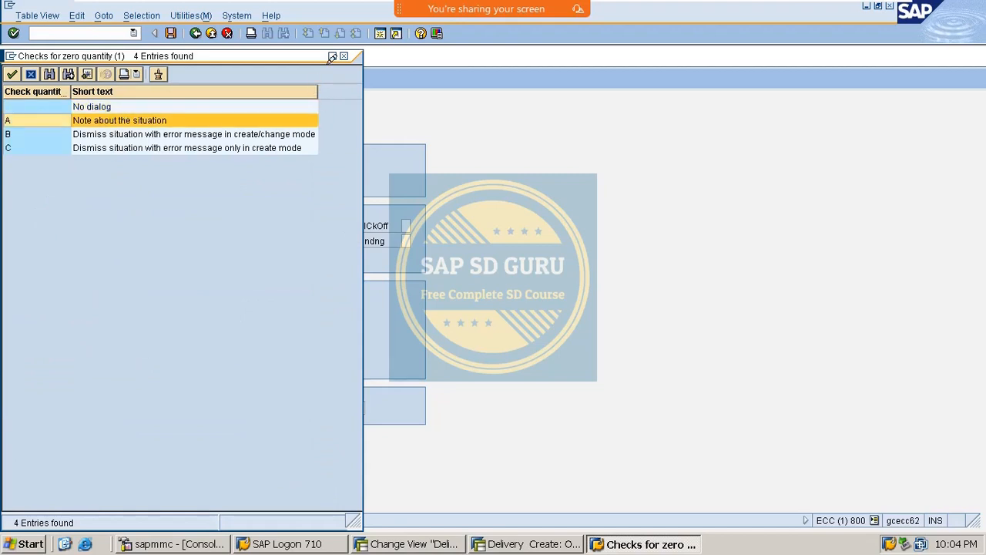
pyautogui.click(344, 56)
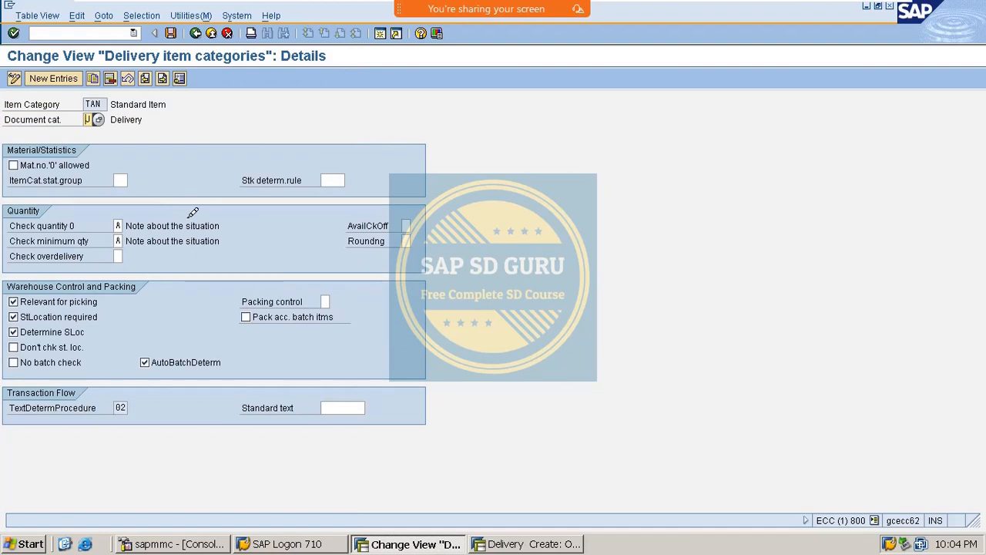
# Switch to the delivery session, clear the TEXT material entry below VAXINE-200 and delete item 20.
pyautogui.click(554, 543)
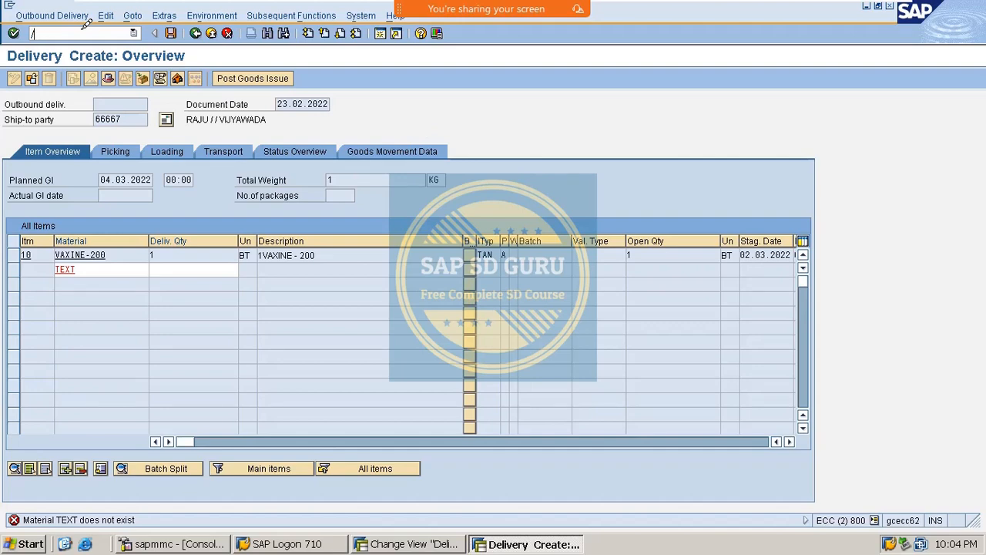
pyautogui.press('Return')
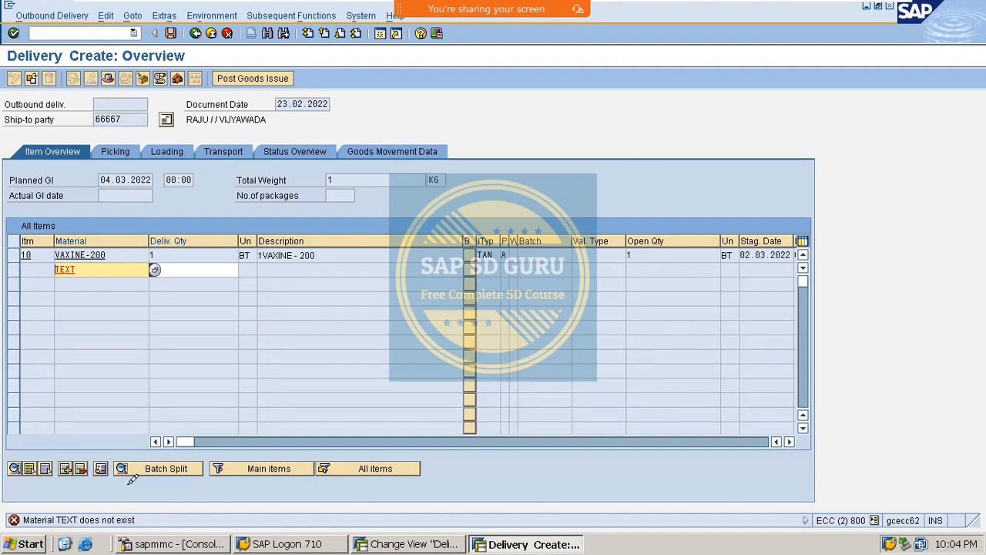
pyautogui.press('Return')
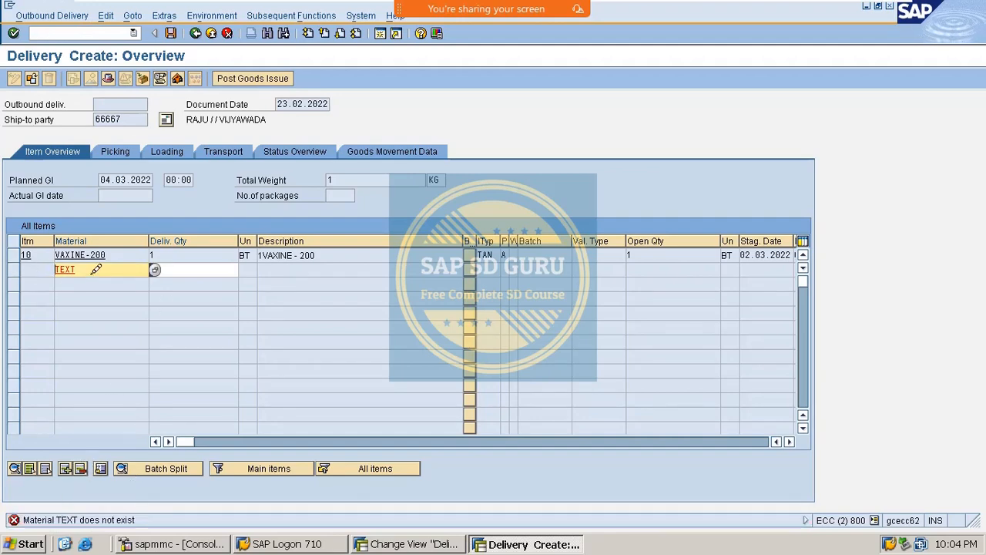
pyautogui.press('BackSpace')
pyautogui.press('Return')
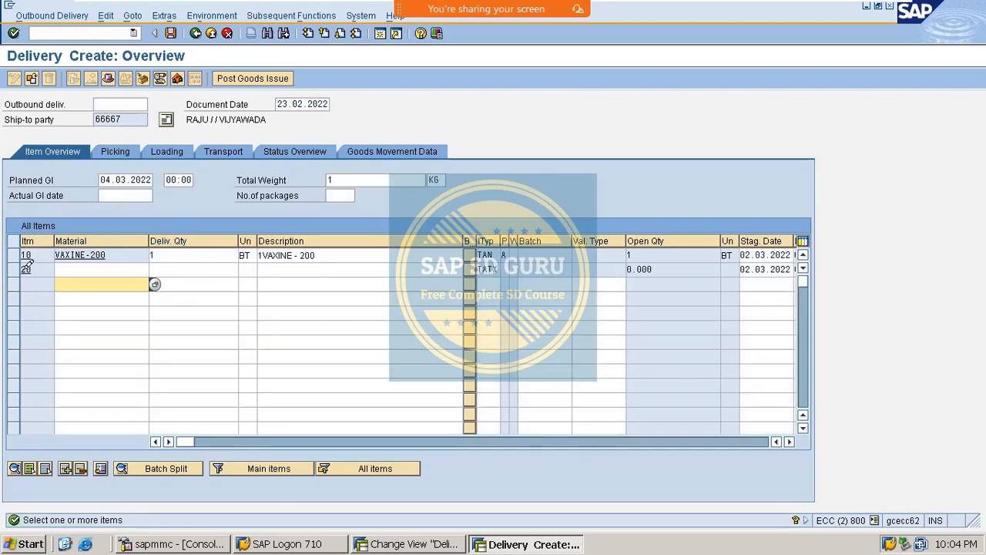
pyautogui.click(23, 268)
pyautogui.click(81, 468)
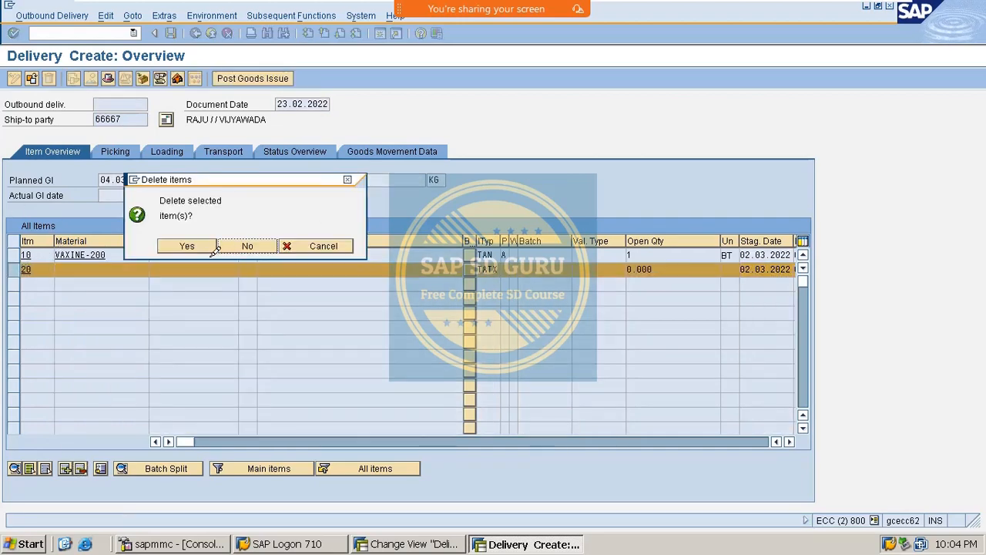
pyautogui.click(186, 245)
# Clear the delivery quantity of item 10, VAXINE-200, and submit the change.
pyautogui.write('0')
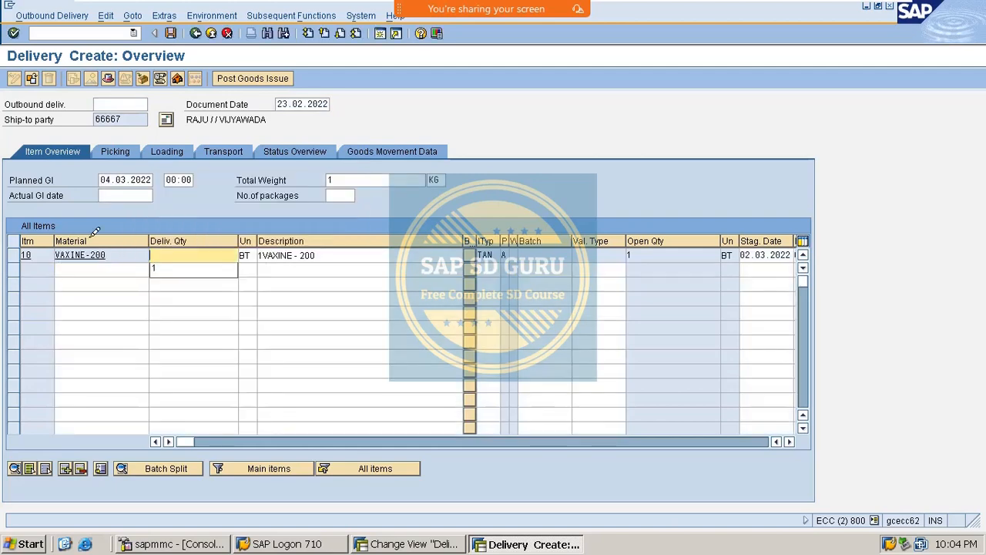
pyautogui.press('Return')
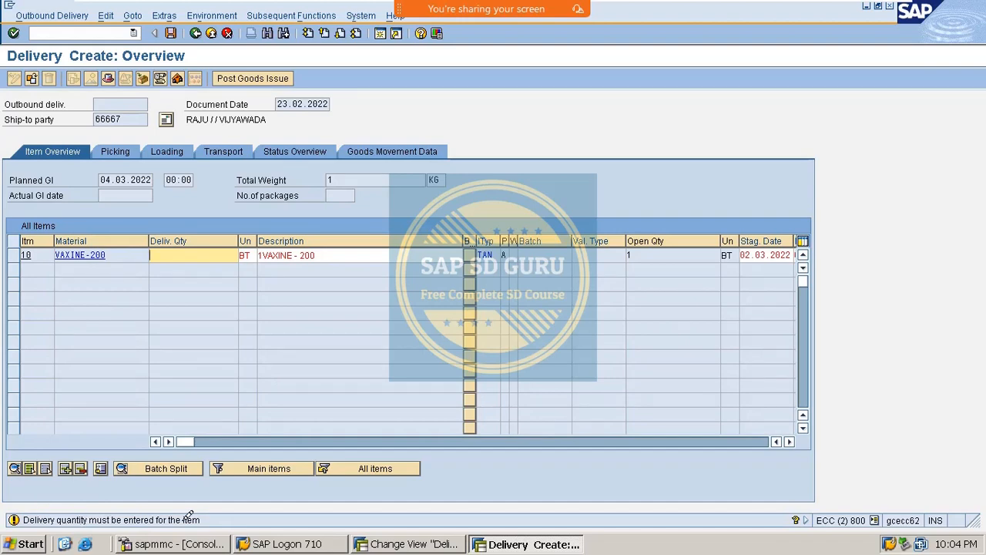
# Set TAN's "Check quantity 0" to B, save the item category and return to the delivery session.
pyautogui.hotkey('alt', 'Tab')
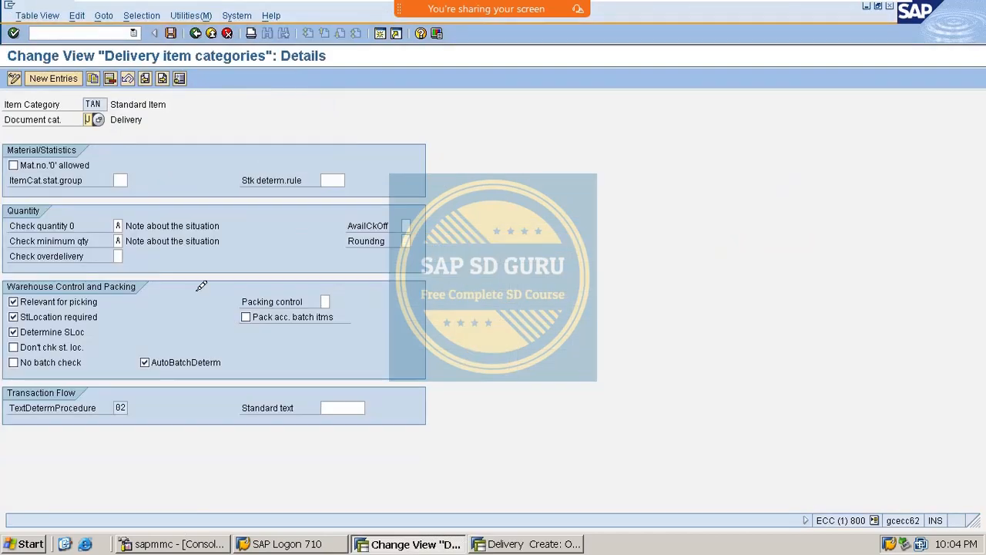
pyautogui.click(128, 225)
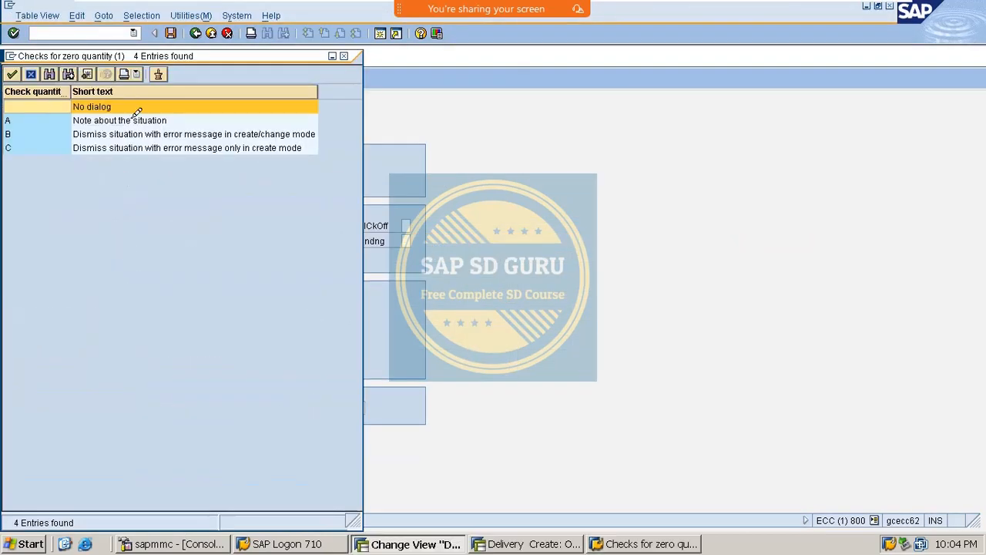
pyautogui.click(87, 134)
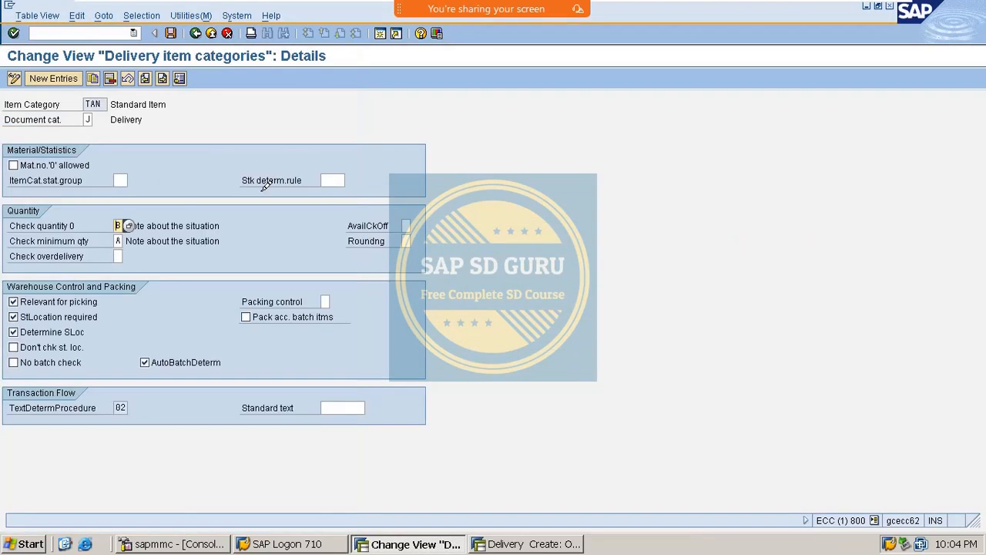
pyautogui.hotkey('ctrl', 's')
pyautogui.hotkey('alt', 'Tab')
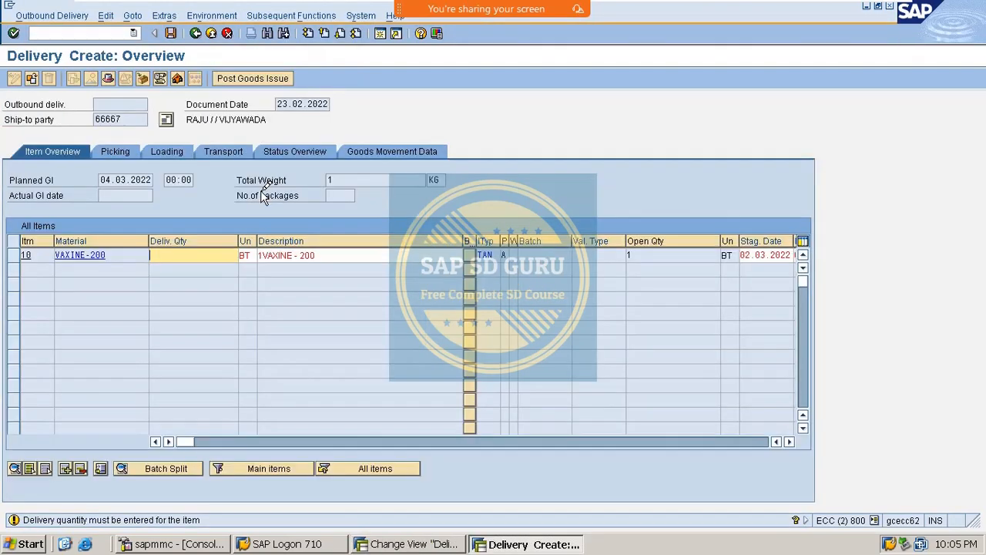
# Set TAN's "Check minimum qty" to B, "Situation rejected with an error message", and save the item category.
pyautogui.hotkey('alt', 'Tab')
pyautogui.click(118, 241)
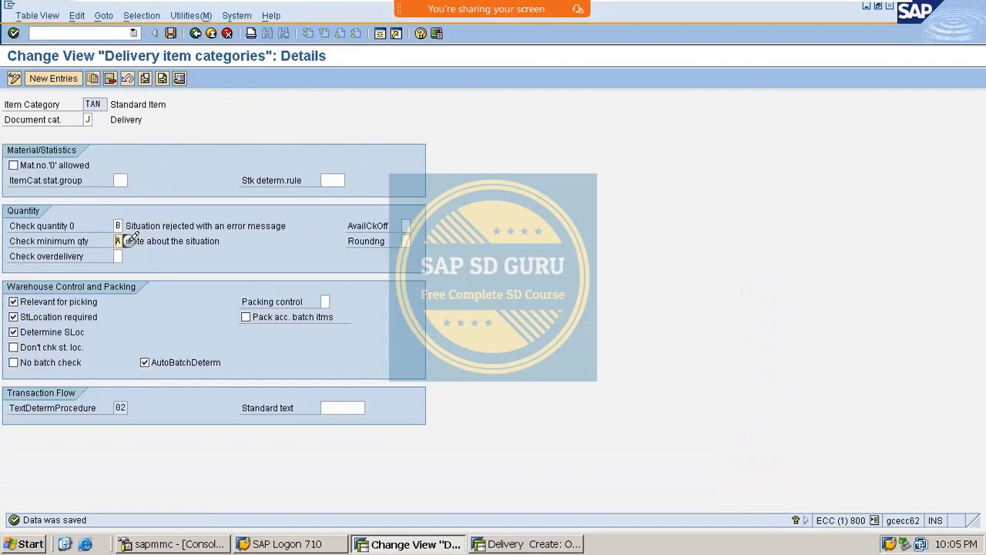
pyautogui.click(128, 240)
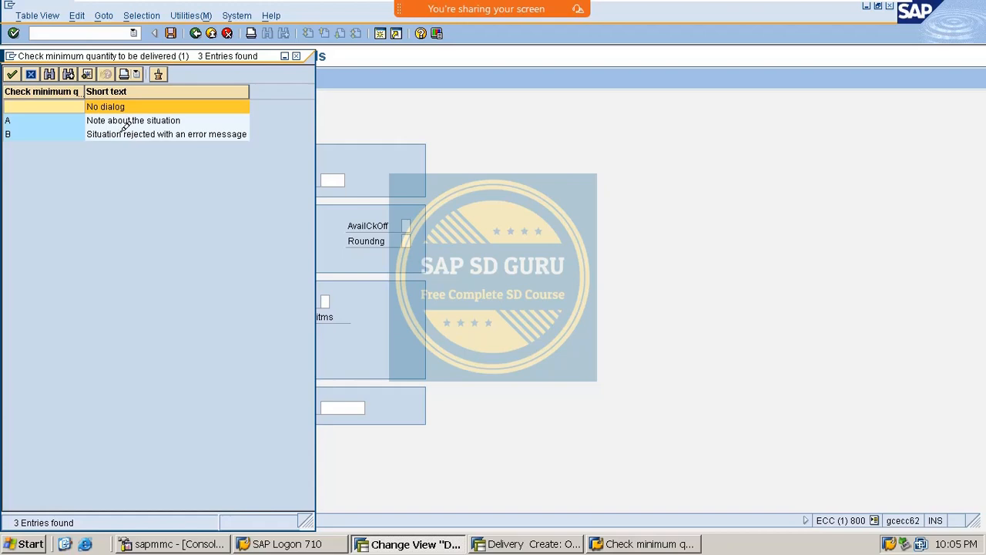
pyautogui.click(122, 131)
pyautogui.hotkey('ctrl', 's')
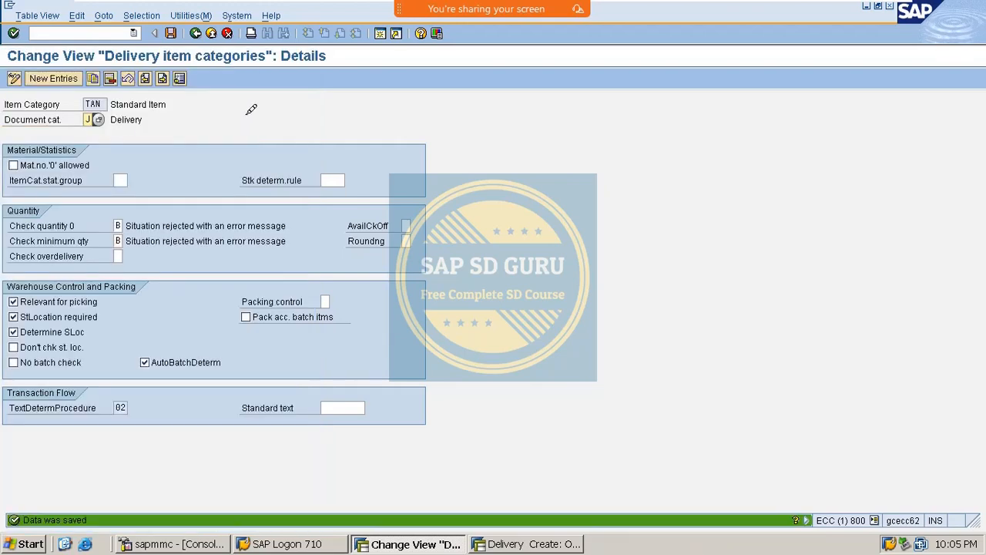
# Return to the delivery and submit item 10, VAXINE-200, with its delivery quantity left empty.
pyautogui.hotkey('alt', 'Tab')
pyautogui.click(206, 259)
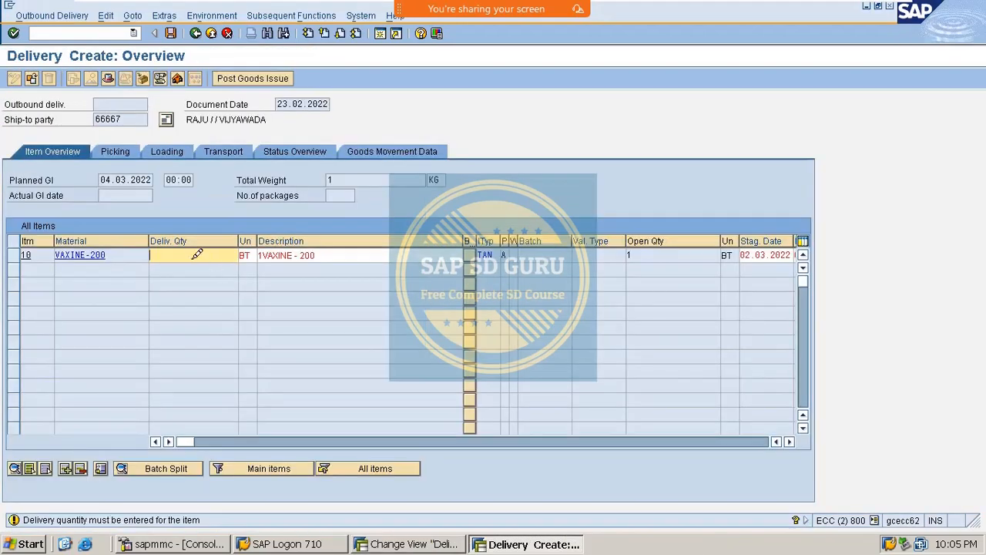
pyautogui.press('Return')
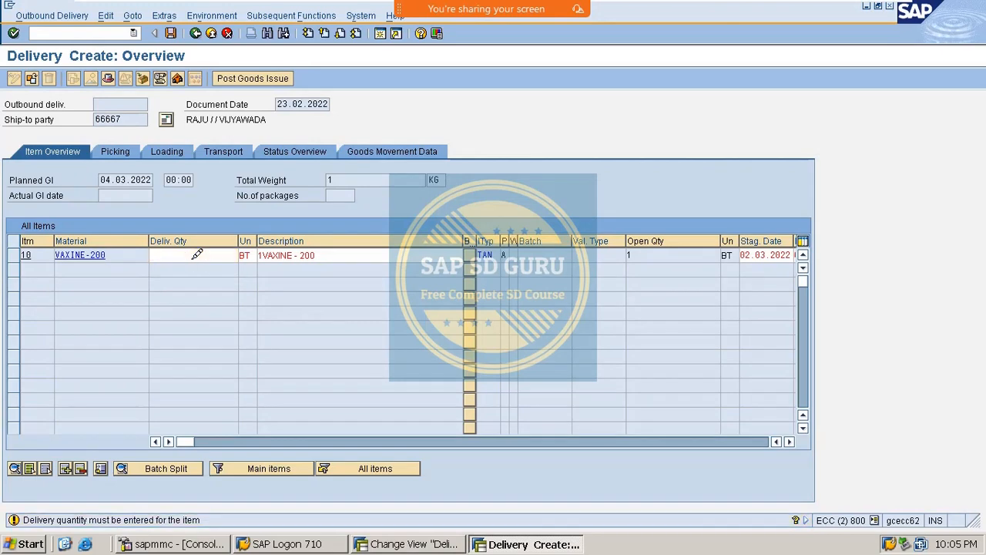
pyautogui.press('Return')
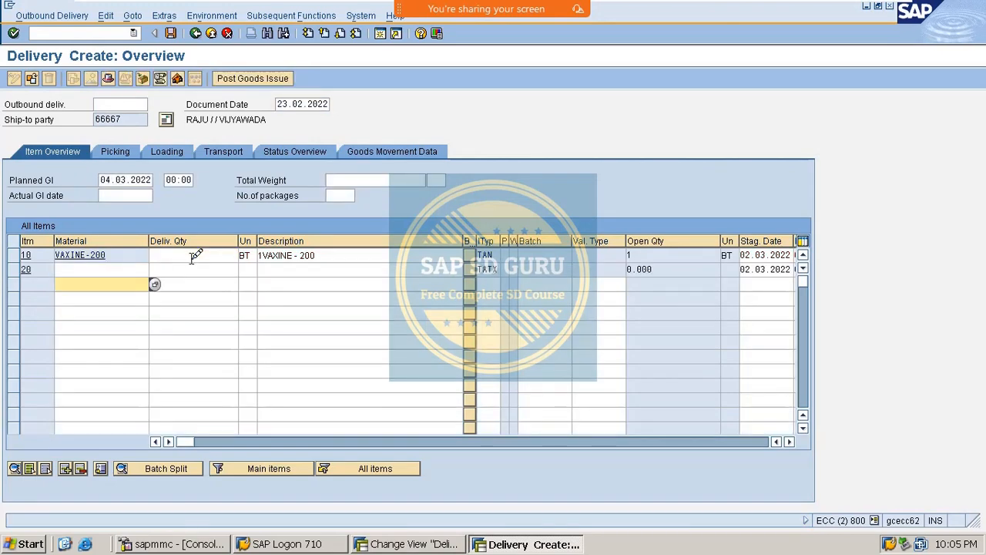
# Delete the empty item 20 from the delivery and submit item 10, VAXINE-200, with delivery quantity 0.
pyautogui.click(13, 268)
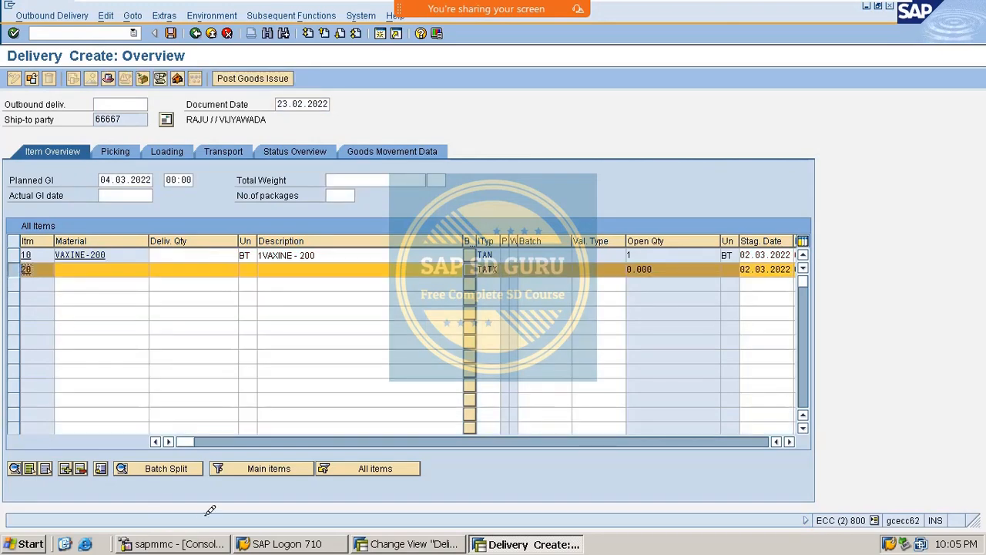
pyautogui.click(81, 468)
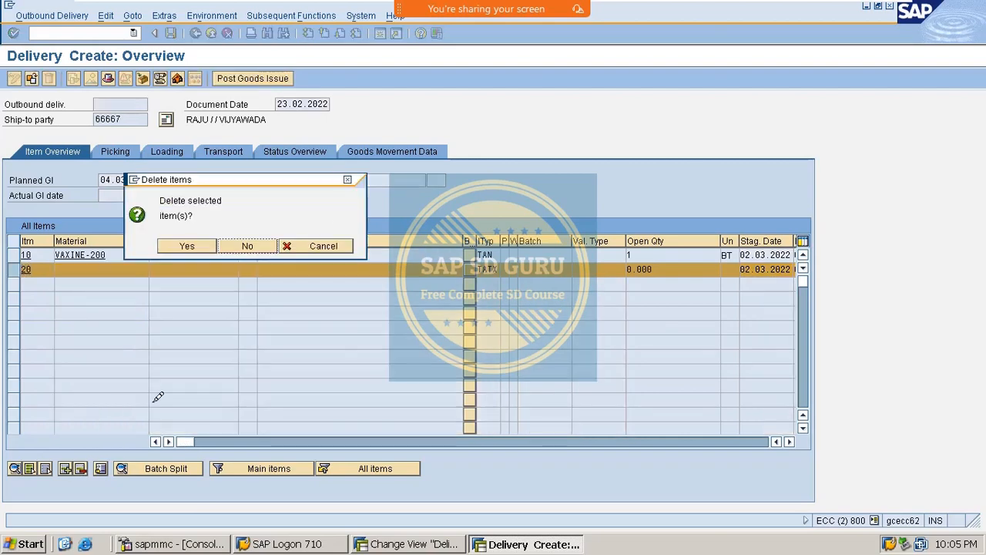
pyautogui.click(185, 243)
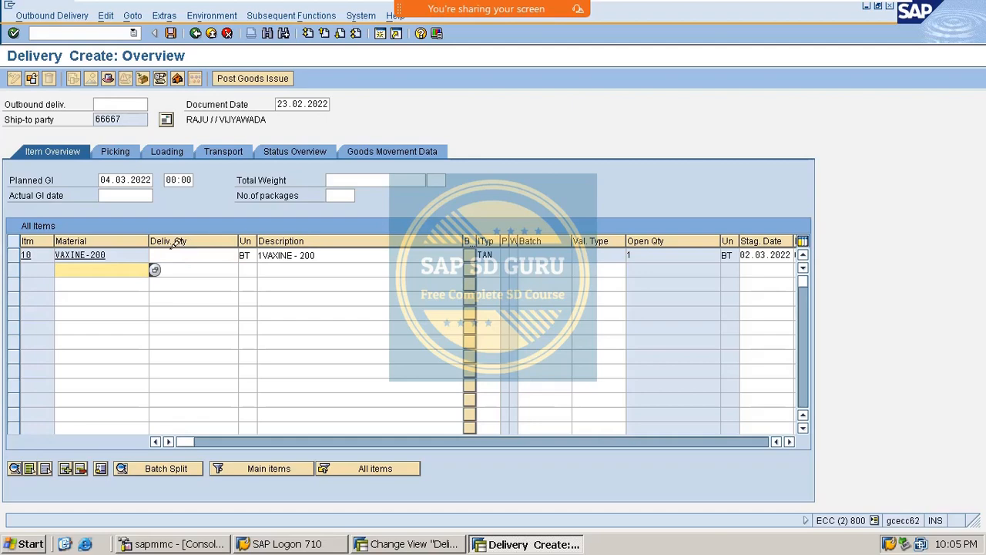
pyautogui.click(183, 254)
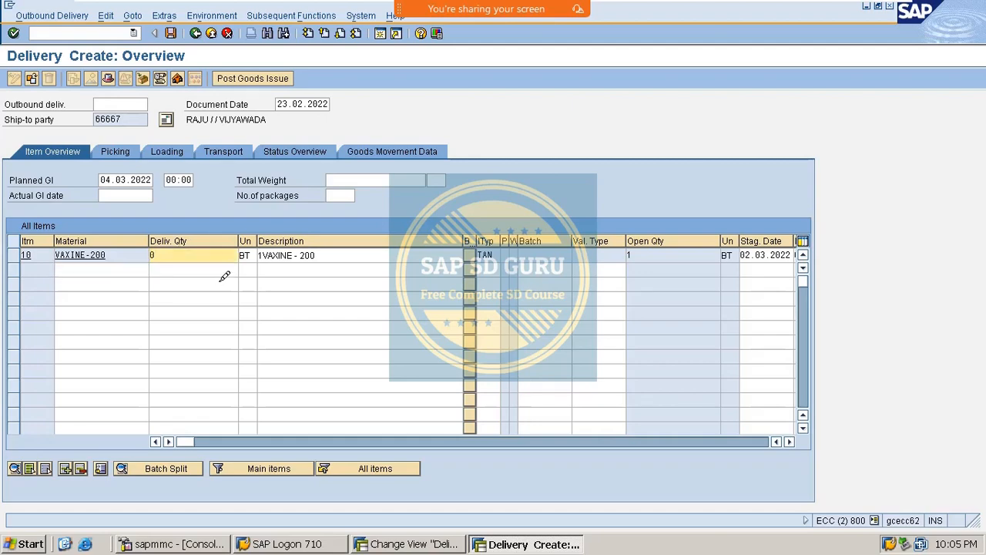
pyautogui.write('0')
pyautogui.press('Return')
# Leave the delivery and start a standard order (OR) for sales area M100/M1/M1 in transaction VA01.
pyautogui.click(89, 32)
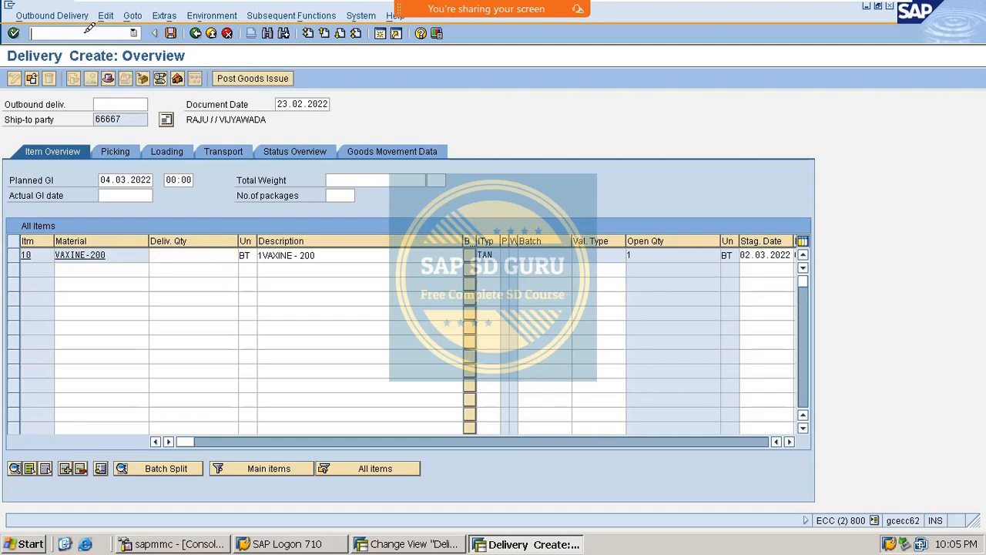
pyautogui.write('/nva')
pyautogui.press('Return')
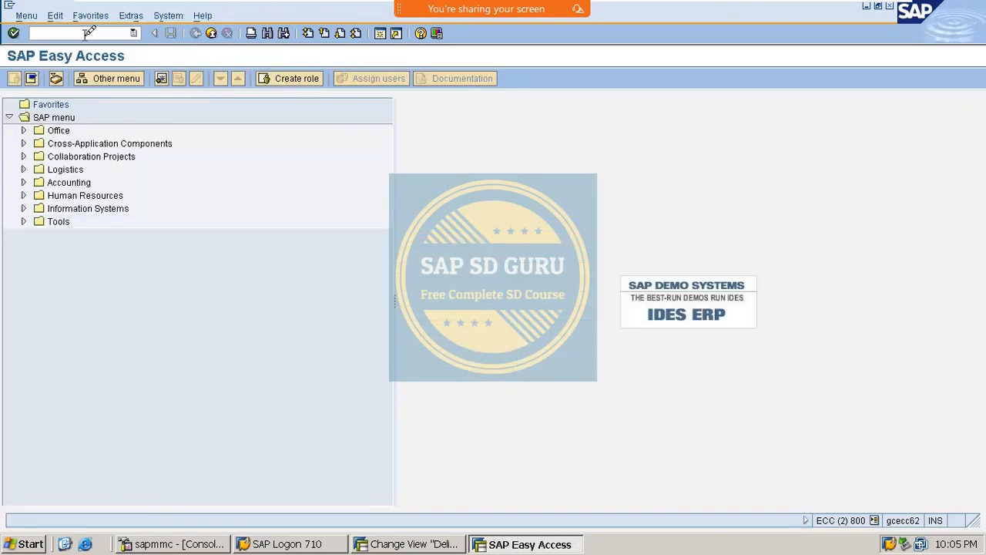
pyautogui.write('01')
pyautogui.press('Return')
pyautogui.press('Return')
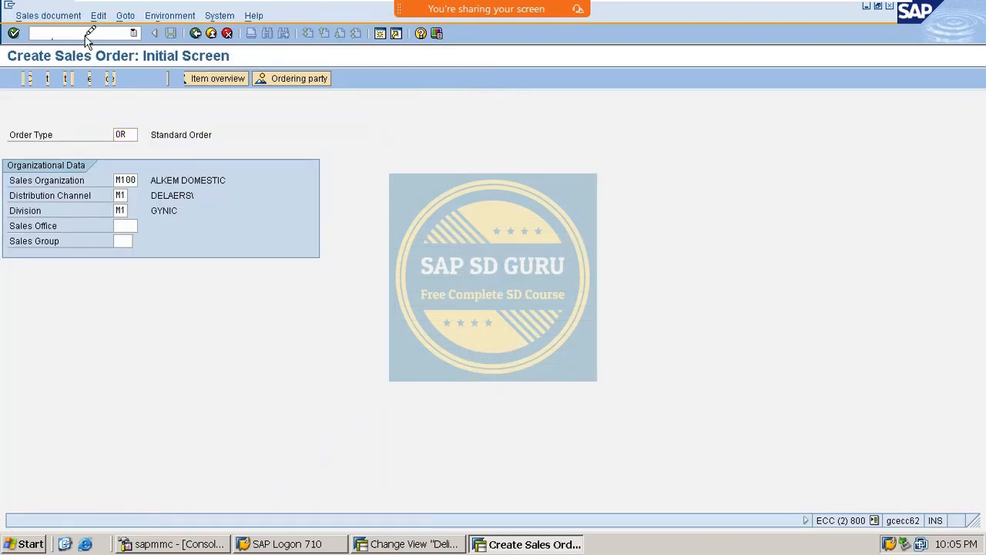
# Enter the customer number as sold-to party and add material vaxine-200 with order quantity 1.
pyautogui.press('Down')
pyautogui.press('Return')
pyautogui.press('Return')
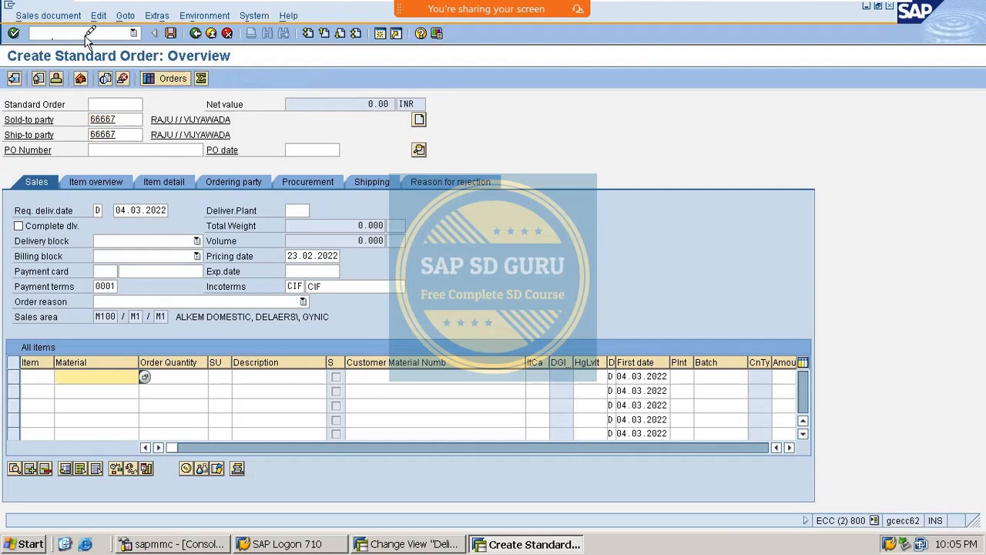
pyautogui.press('Down')
pyautogui.press('Down')
pyautogui.press('Return')
pyautogui.press('Tab')
pyautogui.write('1')
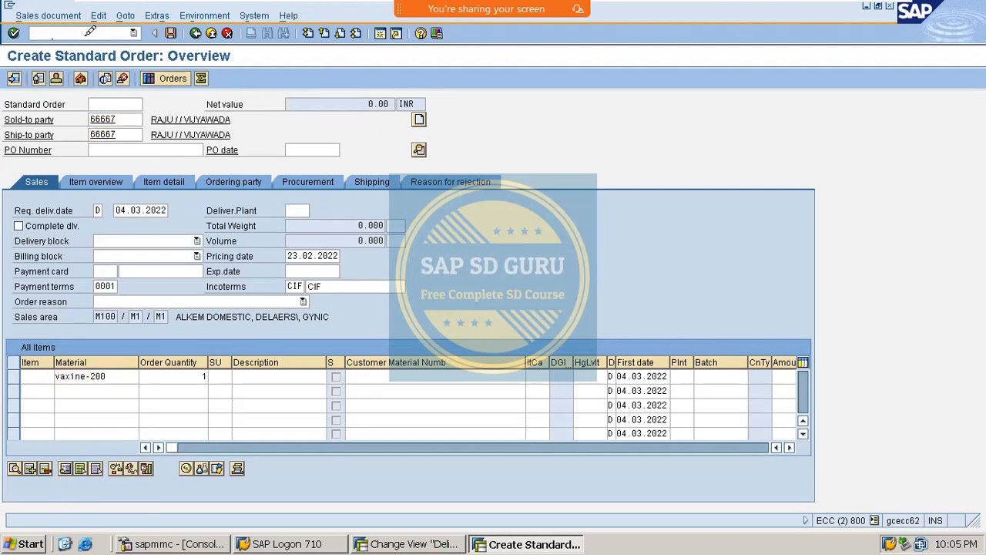
pyautogui.press('Return')
# Save the order by creating its delivery, and submit item 10, VAXINE-200, with its delivery quantity cleared.
pyautogui.click(47, 16)
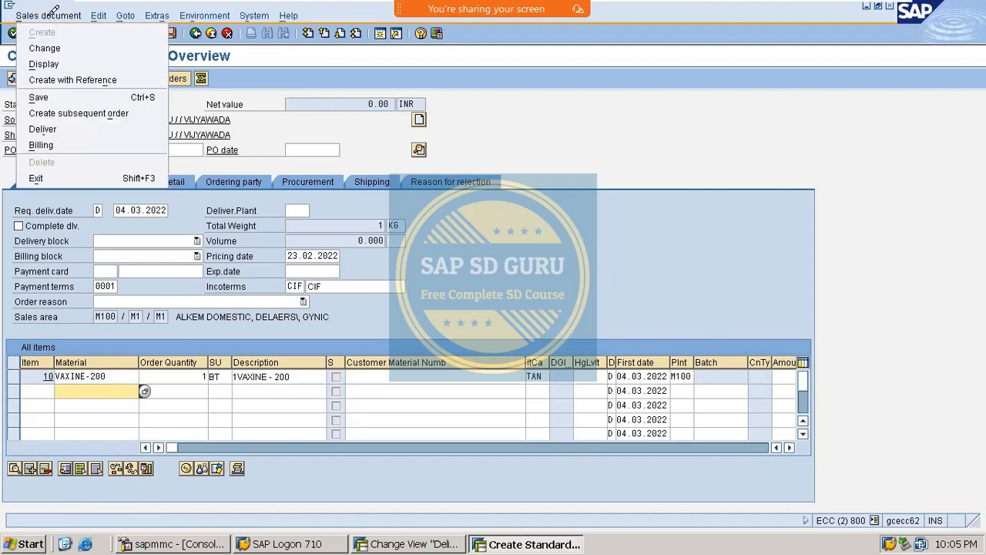
pyautogui.click(79, 124)
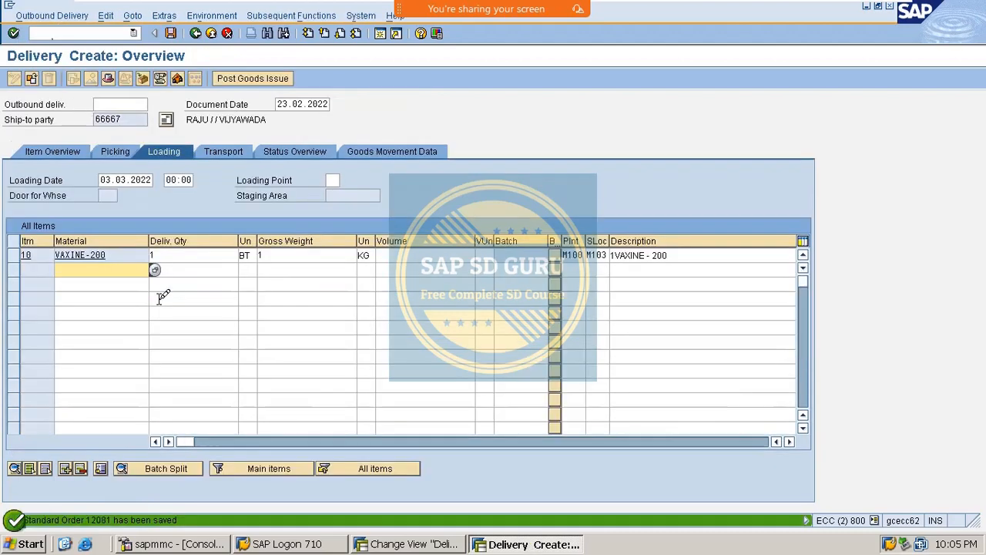
pyautogui.click(188, 257)
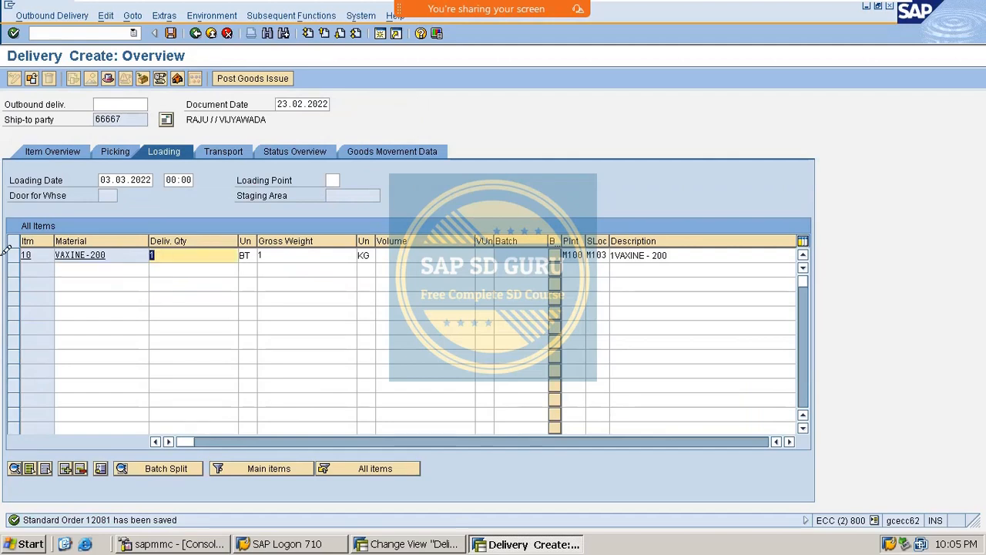
pyautogui.press('Delete')
pyautogui.press('Return')
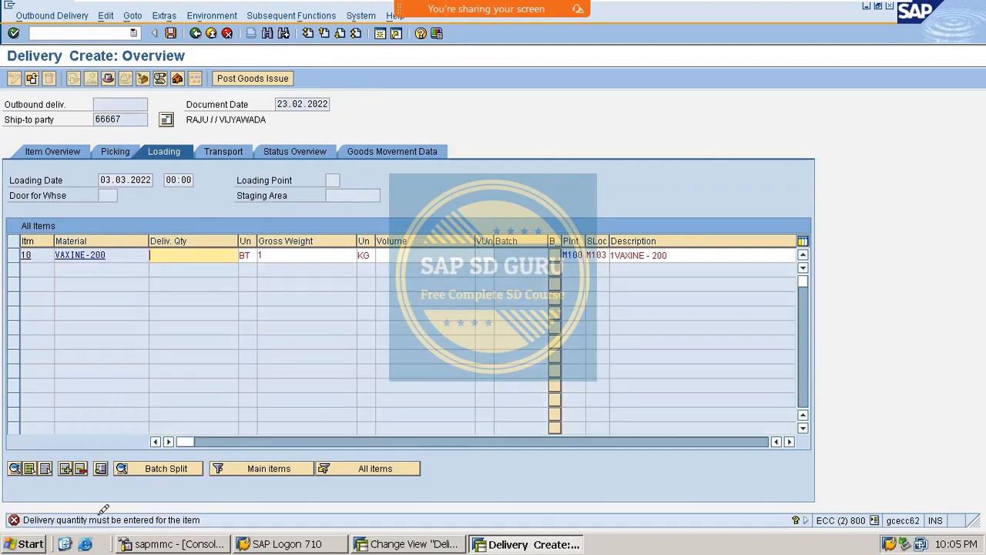
# Open the long text of the delivery quantity error message and read its diagnosis and procedure.
pyautogui.doubleClick(228, 520)
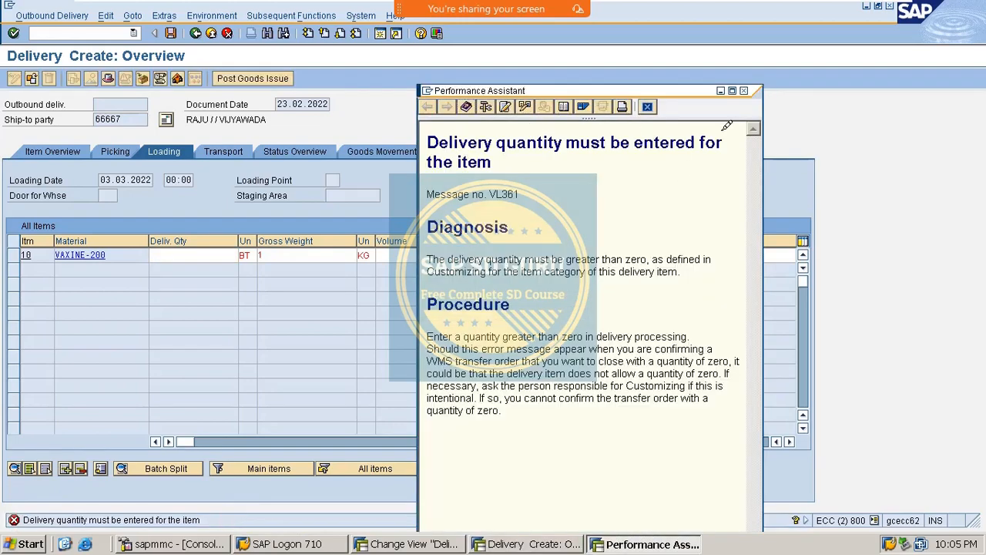
pyautogui.moveTo(426, 145); pyautogui.dragTo(499, 154)
pyautogui.click(580, 196)
pyautogui.click(165, 269)
# Return to item category TAN, set "Check quantity 0" and "Check minimum qty" to A, "Note about the situation", and save.
pyautogui.hotkey('alt', 'Tab')
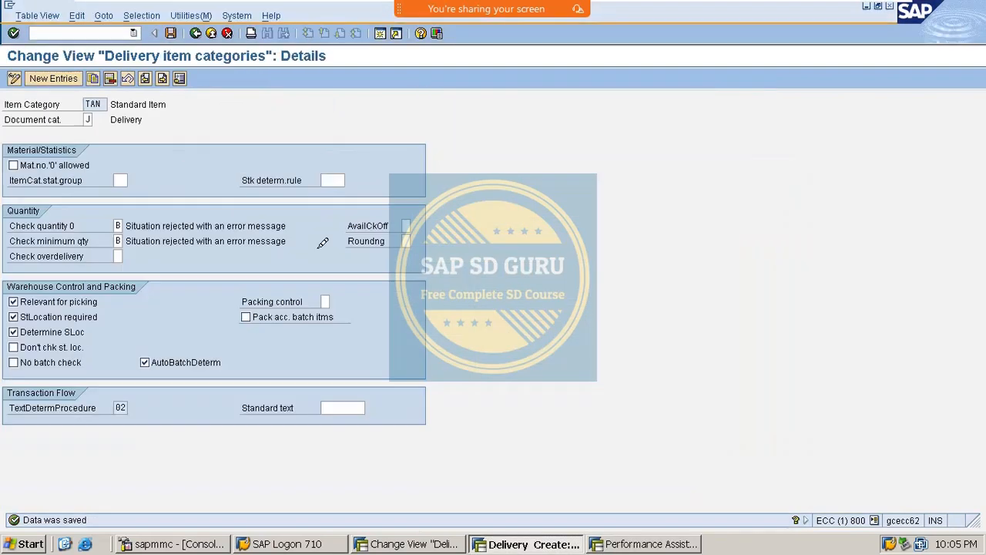
pyautogui.click(119, 225)
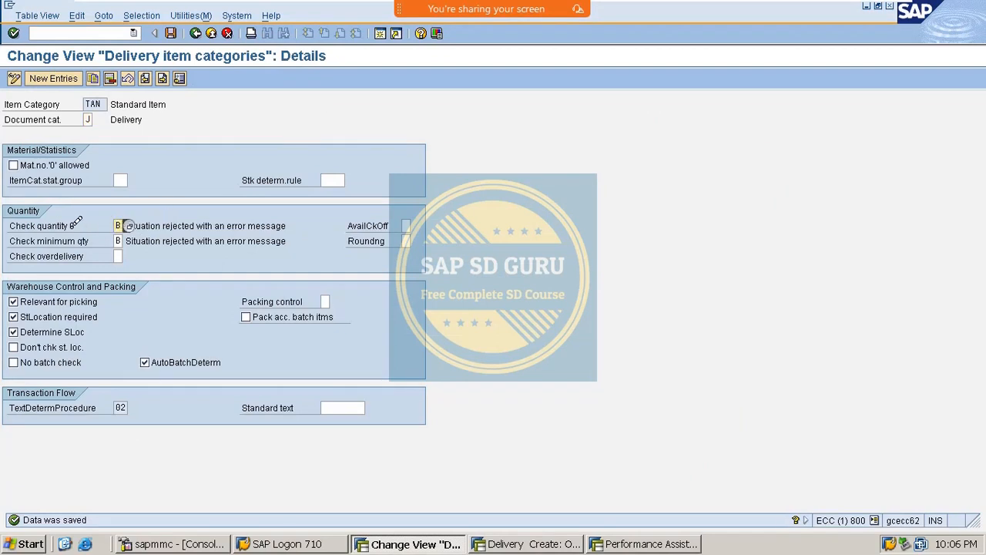
pyautogui.press('BackSpace')
pyautogui.write('A')
pyautogui.press('Down')
pyautogui.press('BackSpace')
pyautogui.write('A')
pyautogui.press('Return')
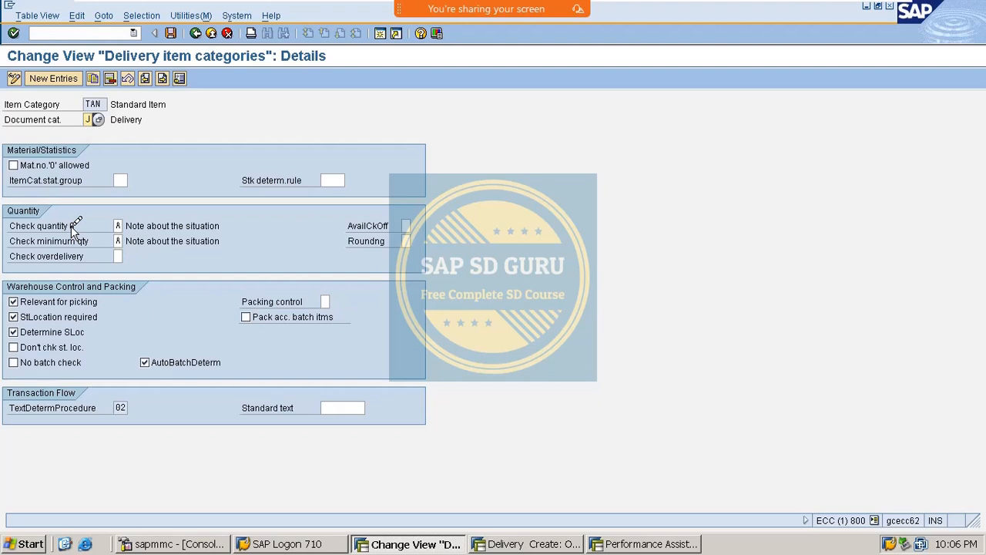
pyautogui.hotkey('ctrl', 's')
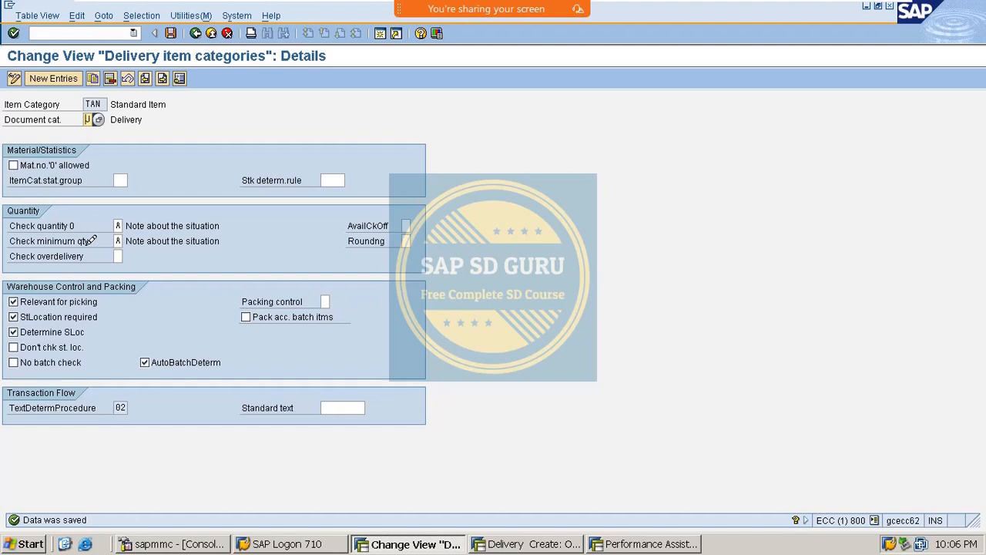
# Draw red freehand notes and check marks over the TAN settings on the shared screen, and clear them.
pyautogui.moveTo(493, 9)
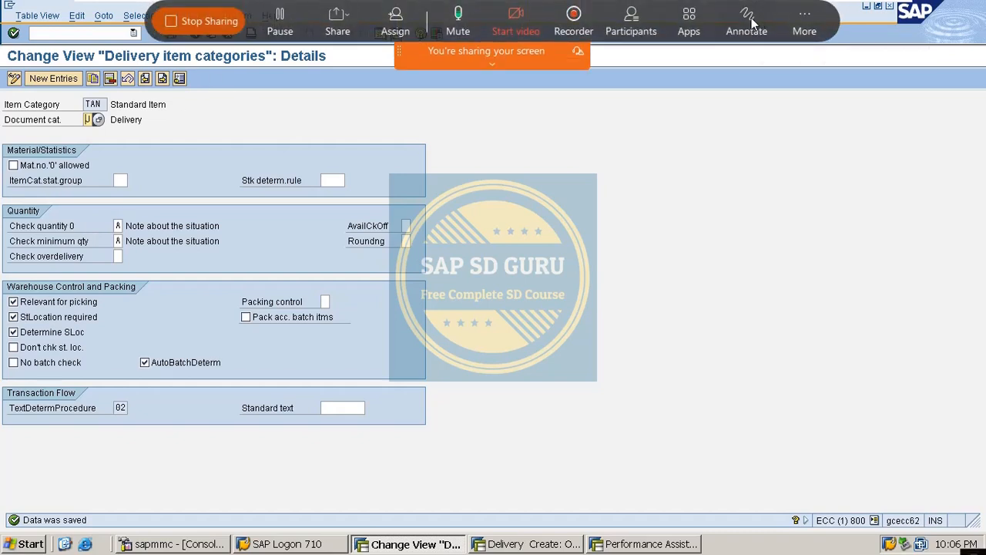
pyautogui.click(749, 23)
pyautogui.moveTo(530, 183)
pyautogui.mouseDown()
pyautogui.moveTo(539, 162)
pyautogui.moveTo(570, 179)
pyautogui.moveTo(576, 154)
pyautogui.moveTo(577, 177)
pyautogui.mouseUp()
pyautogui.moveTo(666, 141); pyautogui.dragTo(659, 183)
pyautogui.moveTo(514, 244); pyautogui.dragTo(763, 168)
pyautogui.moveTo(590, 343)
pyautogui.mouseDown()
pyautogui.moveTo(699, 300)
pyautogui.moveTo(709, 279)
pyautogui.moveTo(721, 305)
pyautogui.mouseUp()
pyautogui.click(667, 310)
pyautogui.moveTo(559, 264)
pyautogui.mouseDown()
pyautogui.moveTo(560, 279)
pyautogui.moveTo(591, 275)
pyautogui.moveTo(642, 245)
pyautogui.moveTo(638, 262)
pyautogui.moveTo(656, 220)
pyautogui.mouseUp()
pyautogui.moveTo(636, 273); pyautogui.dragTo(684, 245)
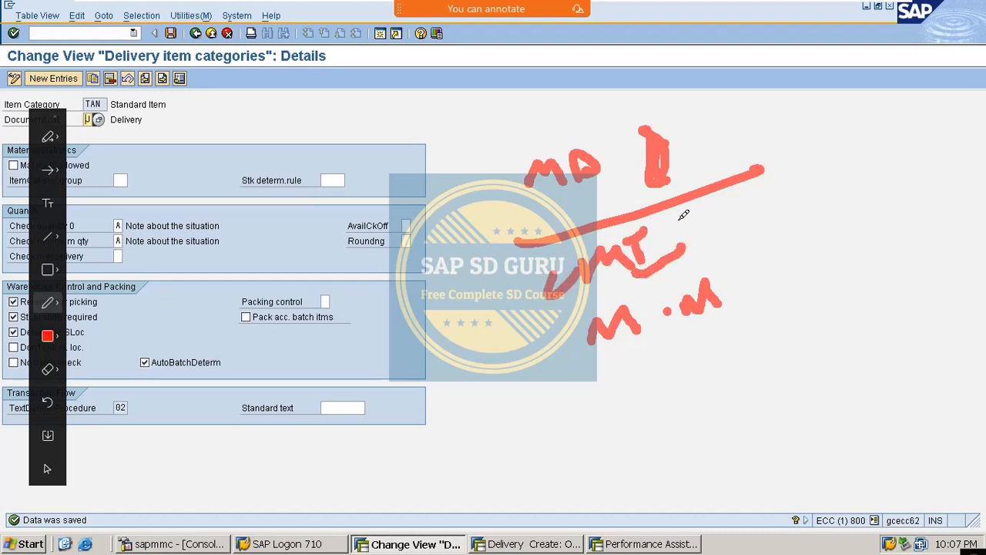
pyautogui.moveTo(684, 211); pyautogui.dragTo(720, 231)
pyautogui.moveTo(722, 218)
pyautogui.mouseDown()
pyautogui.moveTo(745, 215)
pyautogui.moveTo(798, 175)
pyautogui.mouseUp()
pyautogui.moveTo(759, 277); pyautogui.dragTo(825, 217)
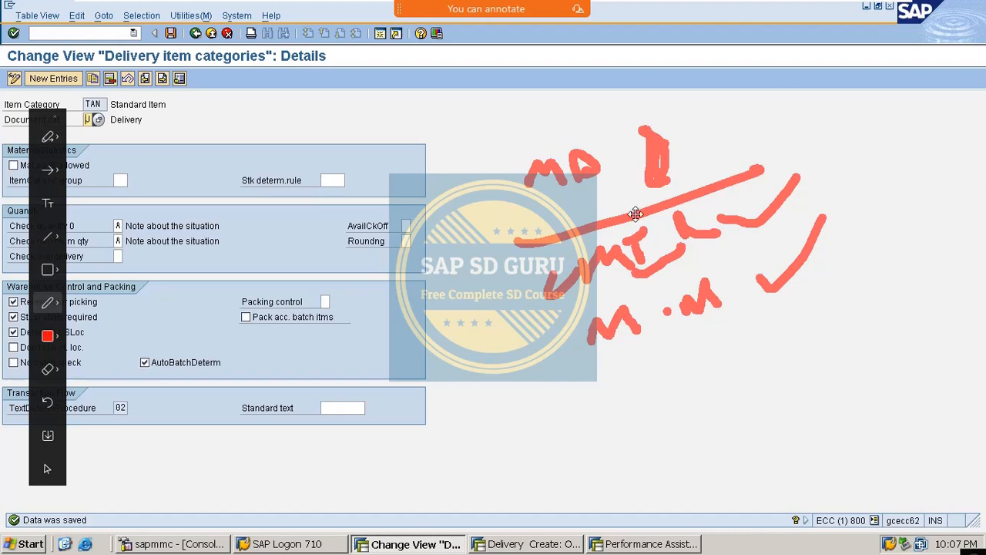
pyautogui.moveTo(554, 312); pyautogui.dragTo(721, 270)
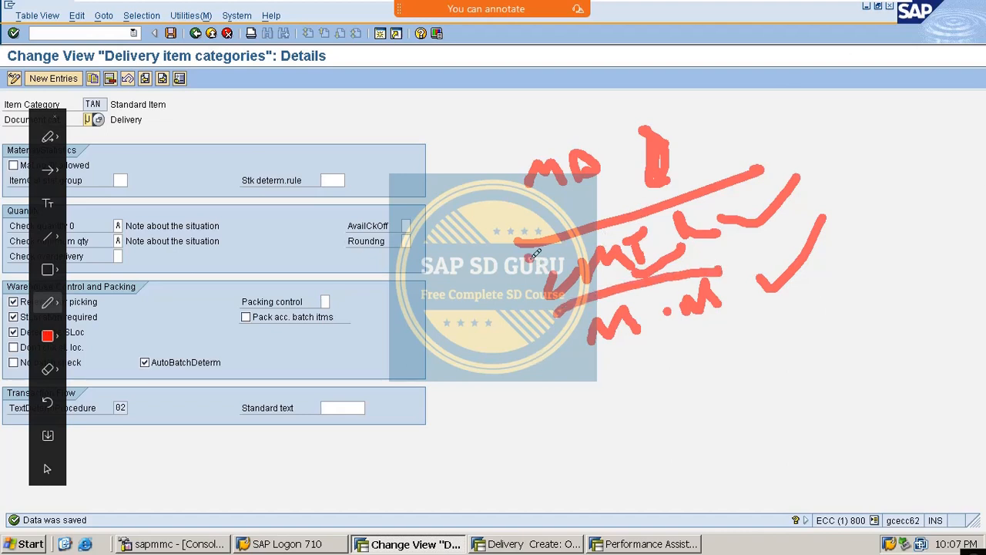
pyautogui.moveTo(535, 254)
pyautogui.mouseDown()
pyautogui.moveTo(562, 339)
pyautogui.moveTo(638, 366)
pyautogui.moveTo(651, 348)
pyautogui.mouseUp()
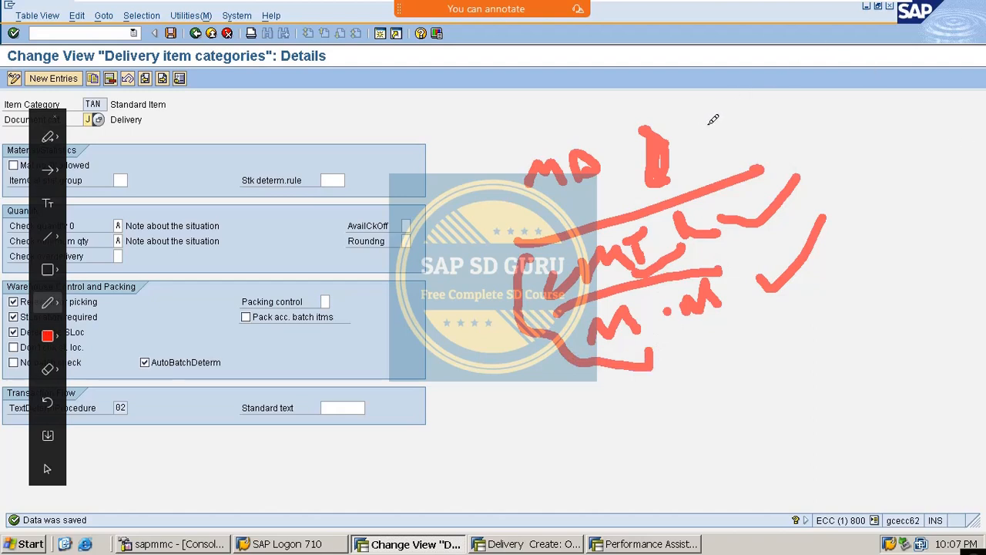
pyautogui.moveTo(605, 412); pyautogui.dragTo(778, 349)
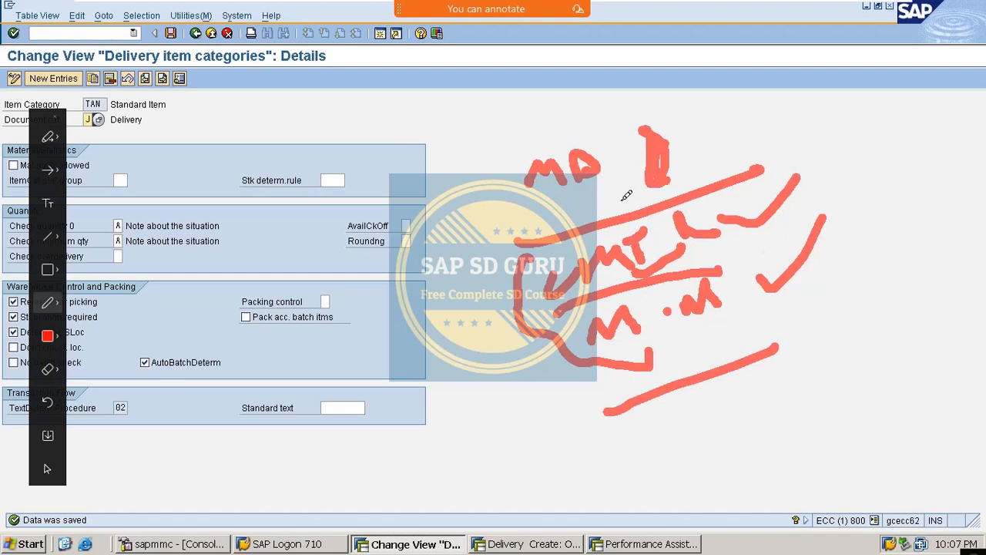
pyautogui.moveTo(830, 150); pyautogui.dragTo(842, 204)
pyautogui.moveTo(861, 163); pyautogui.dragTo(909, 142)
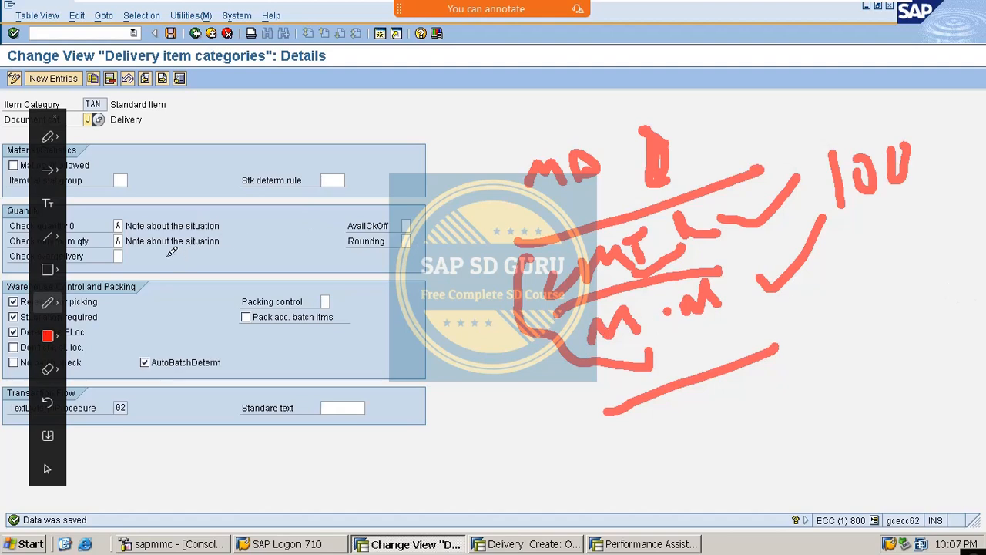
pyautogui.moveTo(166, 258)
pyautogui.mouseDown()
pyautogui.moveTo(177, 266)
pyautogui.moveTo(305, 198)
pyautogui.mouseUp()
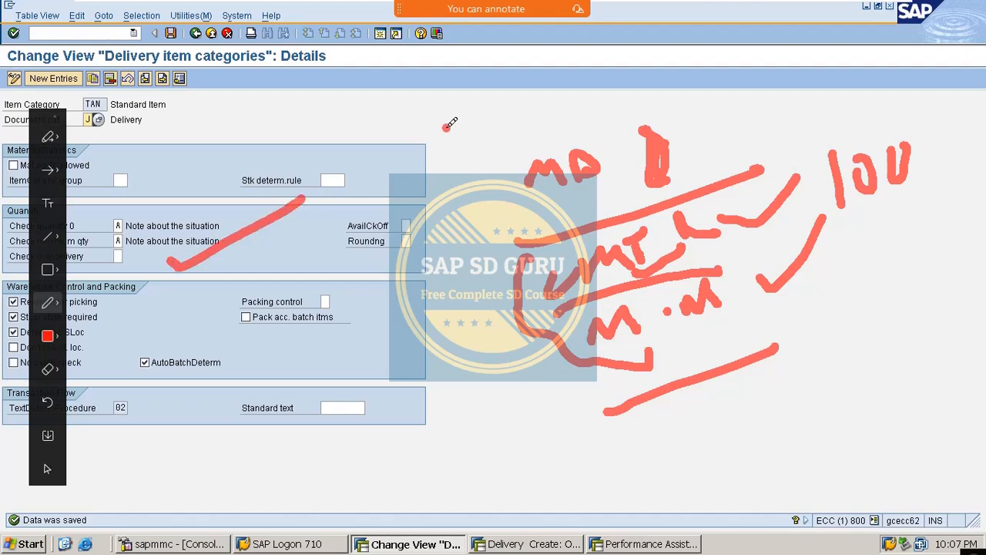
pyautogui.press('Escape')
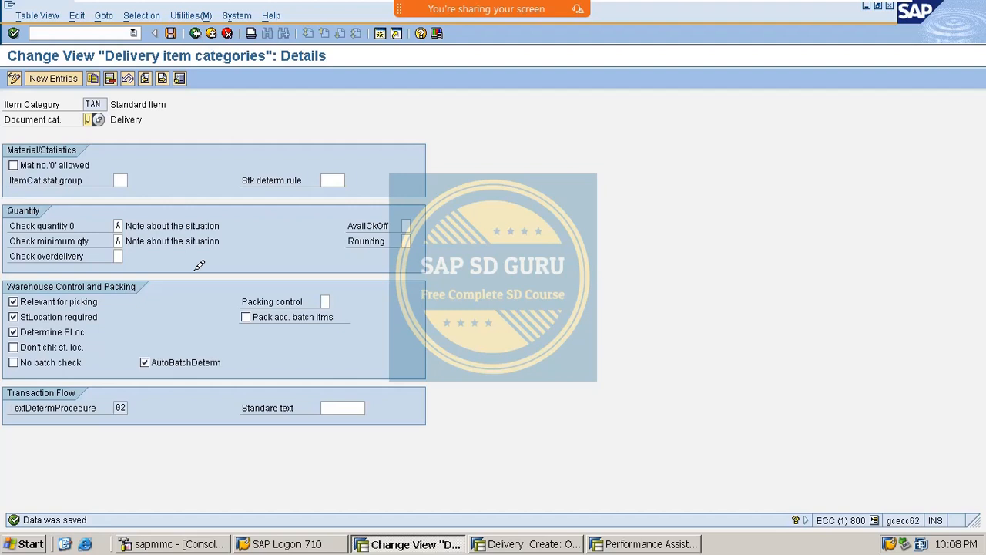
pyautogui.click(117, 256)
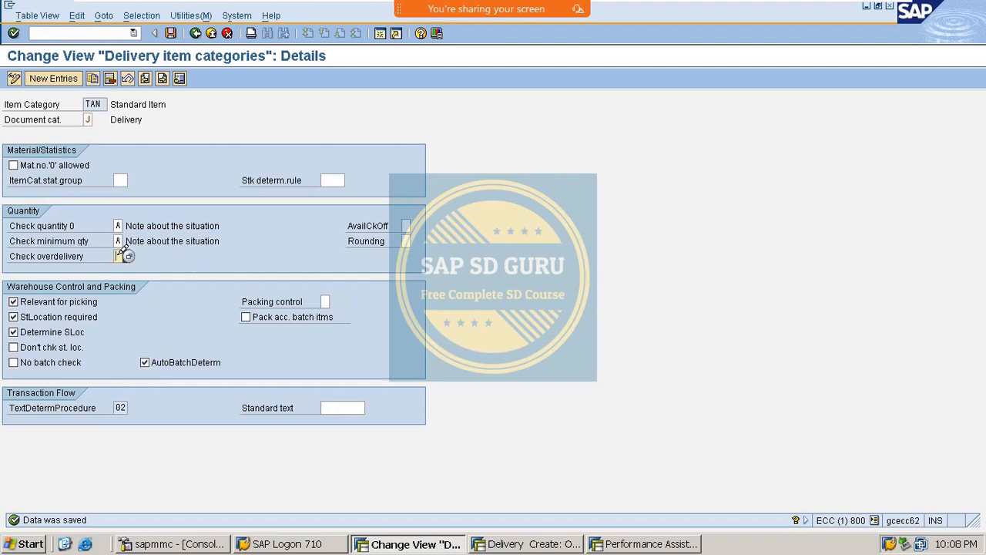
pyautogui.click(129, 258)
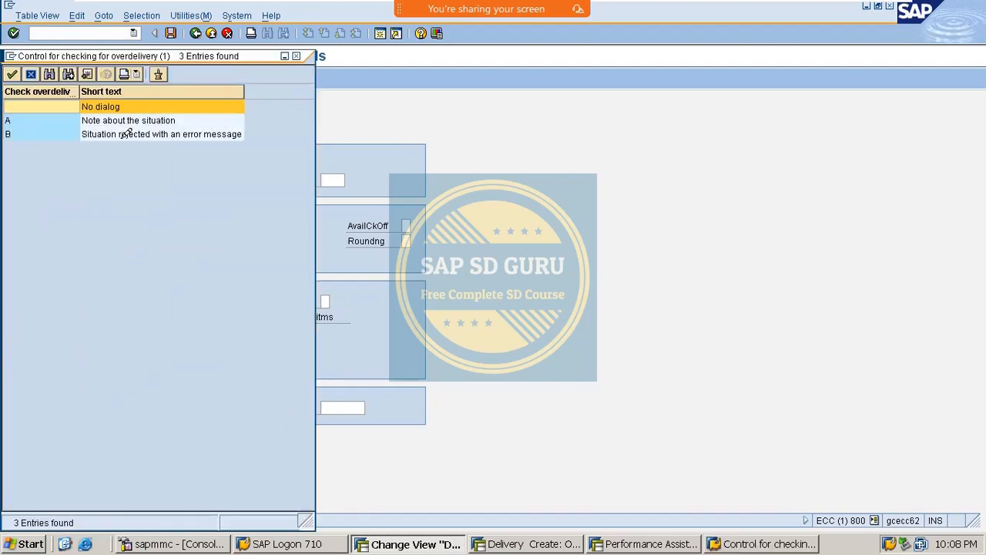
pyautogui.click(296, 56)
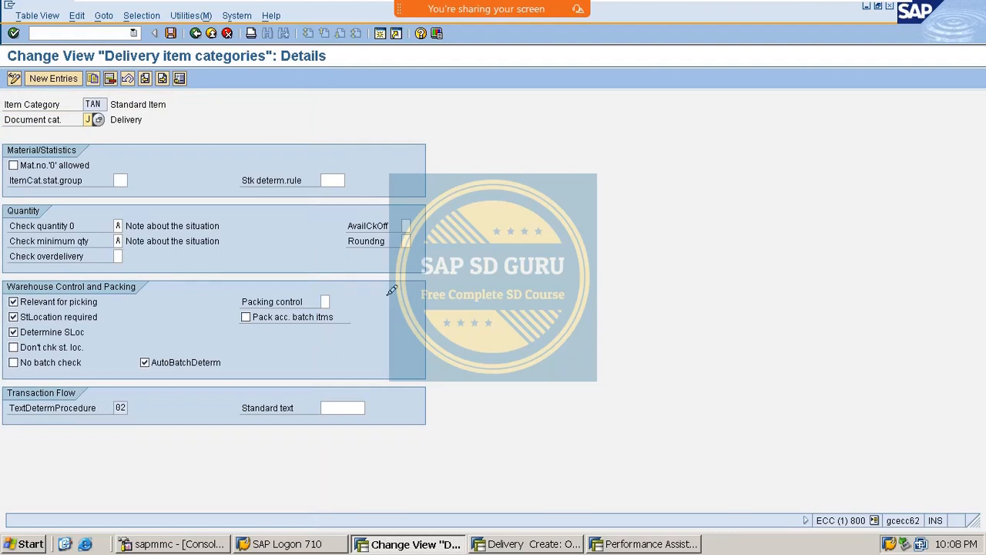
# Set TAN's "Check overdelivery" to B, "Situation rejected with an error message", and save the item category.
pyautogui.click(122, 256)
pyautogui.click(131, 255)
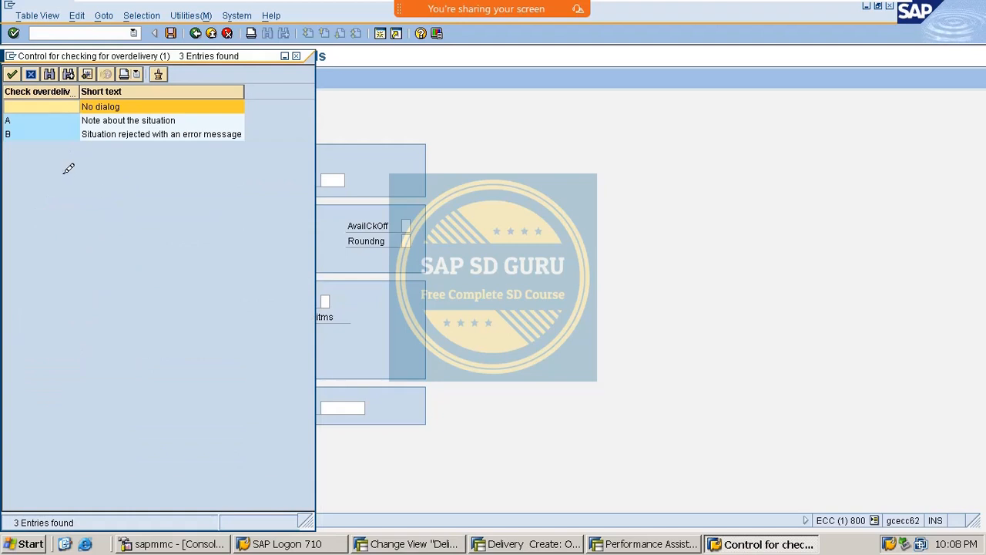
pyautogui.doubleClick(148, 132)
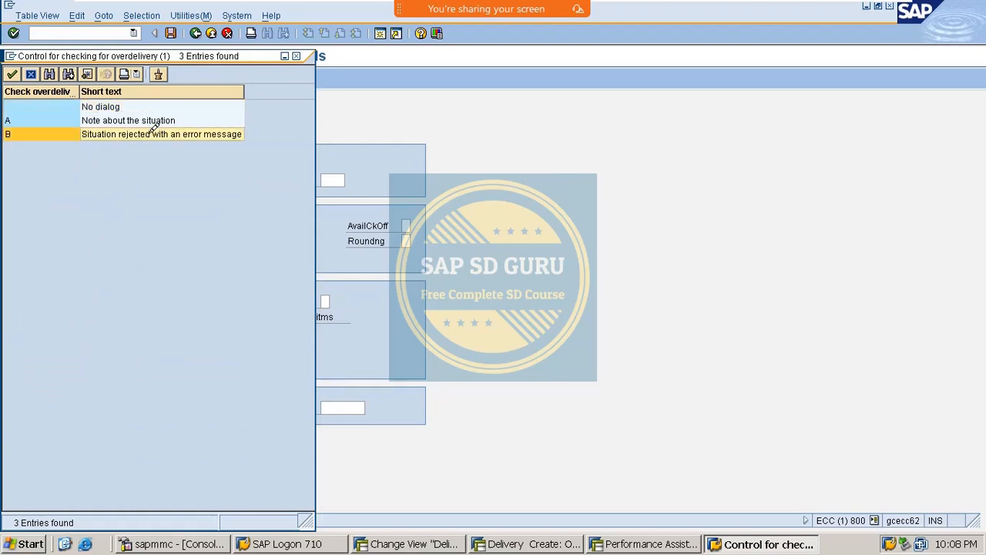
pyautogui.click(170, 33)
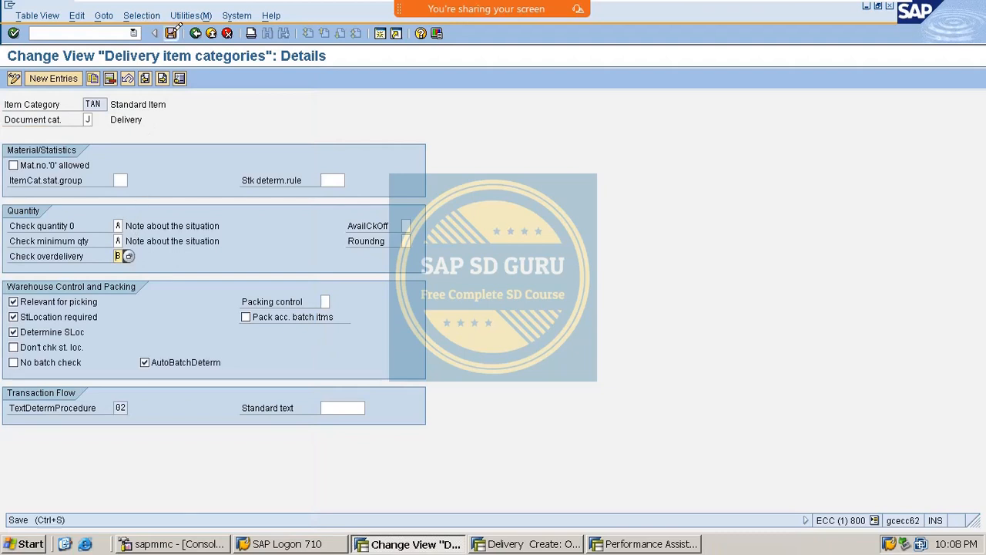
# Switch to the delivery session, abandon the open delivery and start creating another sales order with transaction VA01.
pyautogui.click(527, 544)
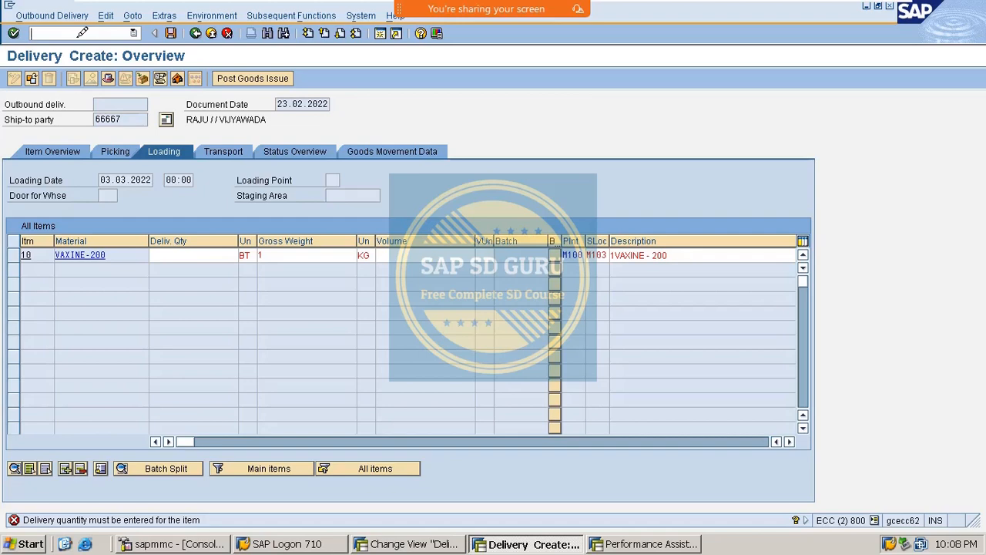
pyautogui.click(82, 32)
pyautogui.write('/nva091')
pyautogui.press('Return')
pyautogui.write('va01')
pyautogui.press('Return')
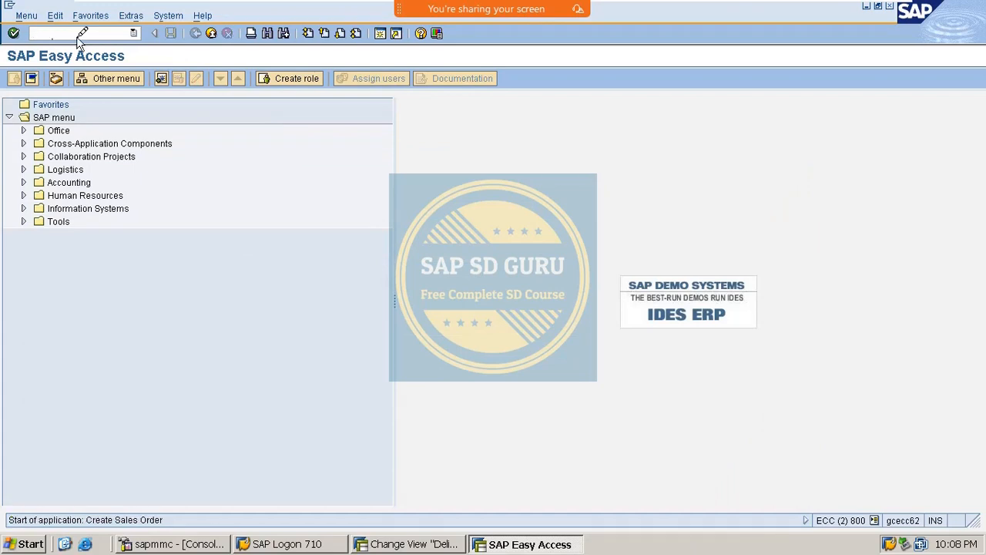
# Enter a standard order for the previously used sold-to party with 1 unit of material VAXINE-200.
pyautogui.press('Return')
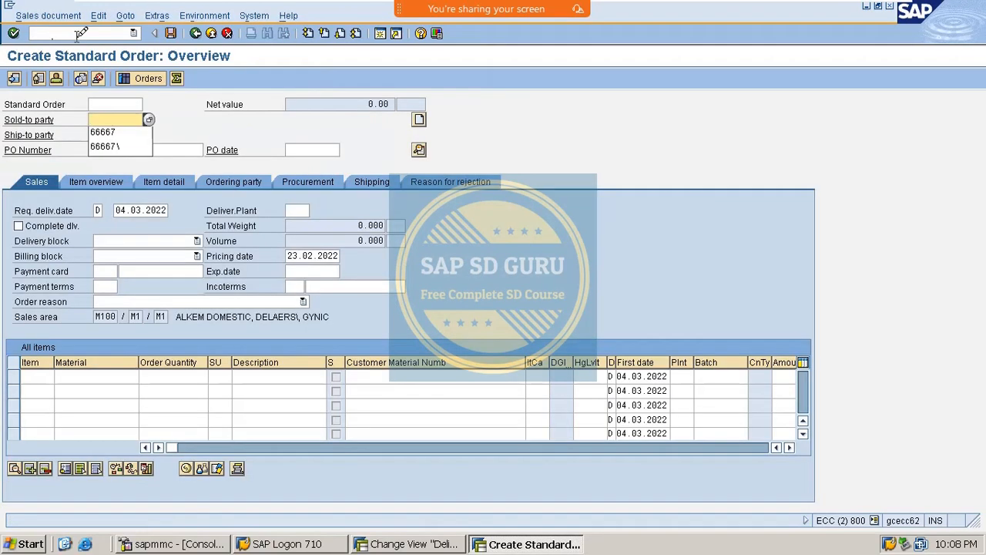
pyautogui.press('Down')
pyautogui.press('Return')
pyautogui.press('Return')
pyautogui.press('Down')
pyautogui.press('Return')
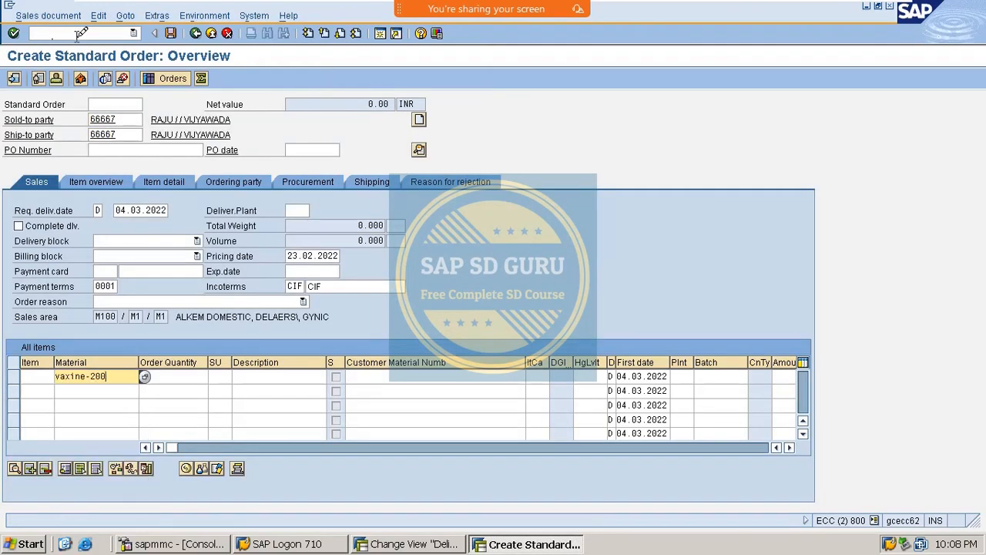
pyautogui.press('Tab')
pyautogui.write('1')
pyautogui.press('Return')
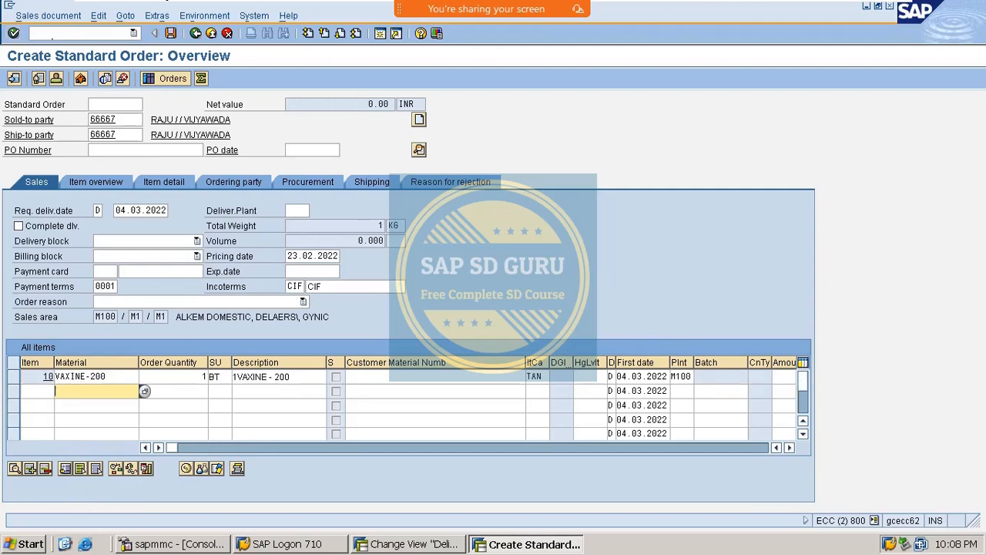
# Save the order by proceeding to billing, and leave the billing screen without creating a billing document.
pyautogui.click(48, 16)
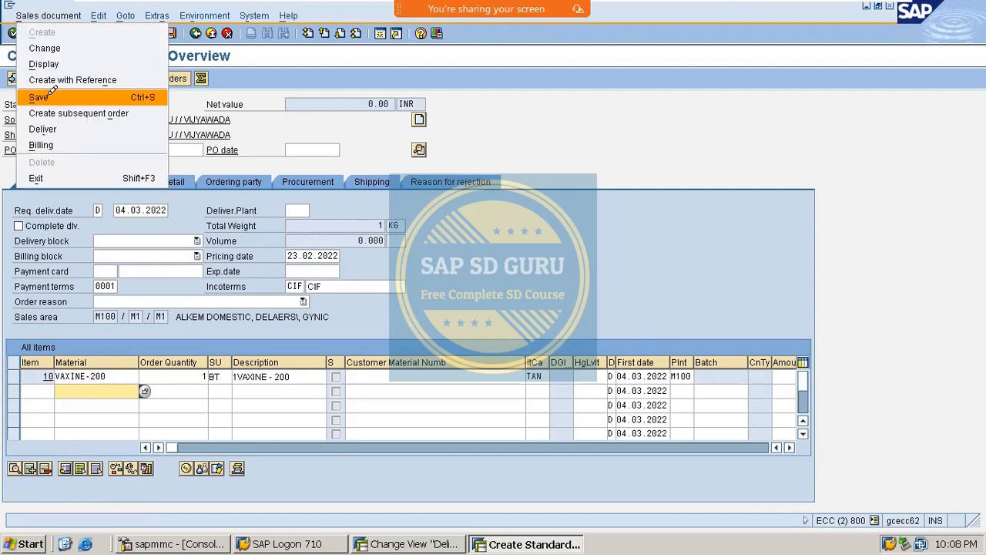
pyautogui.click(59, 139)
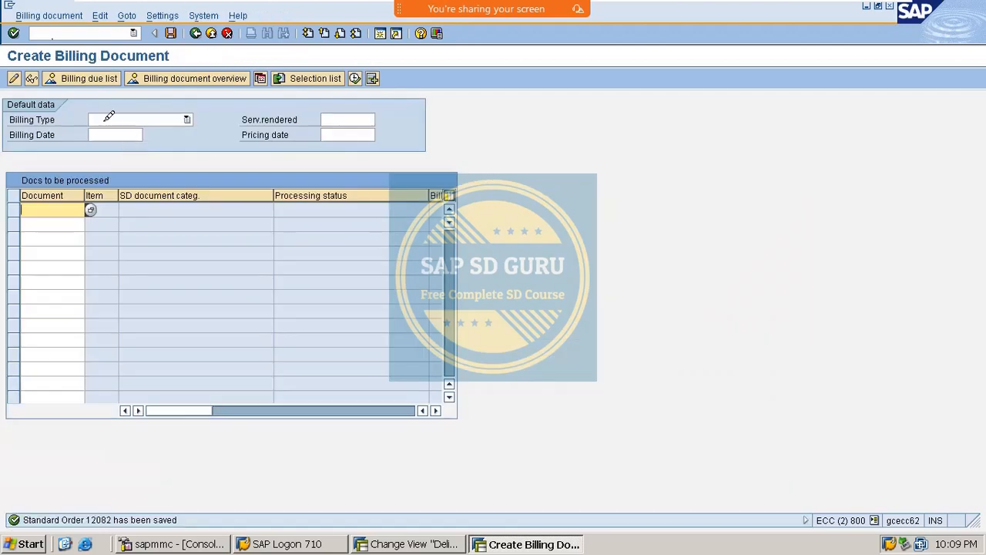
pyautogui.click(195, 33)
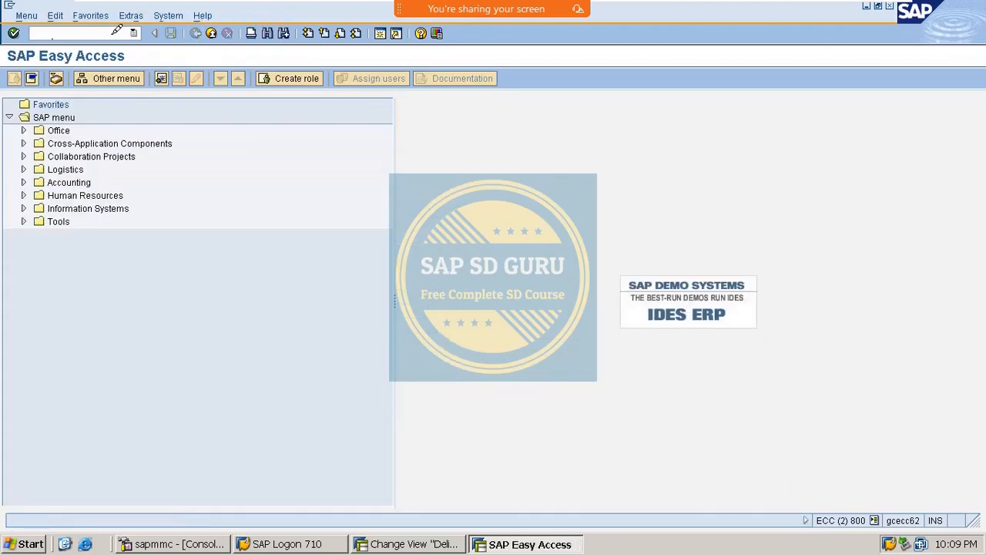
# Start transaction VA01 and enter another standard order for the same sold-to party with 1 unit of VAXINE-200.
pyautogui.write('a01')
pyautogui.press('Return')
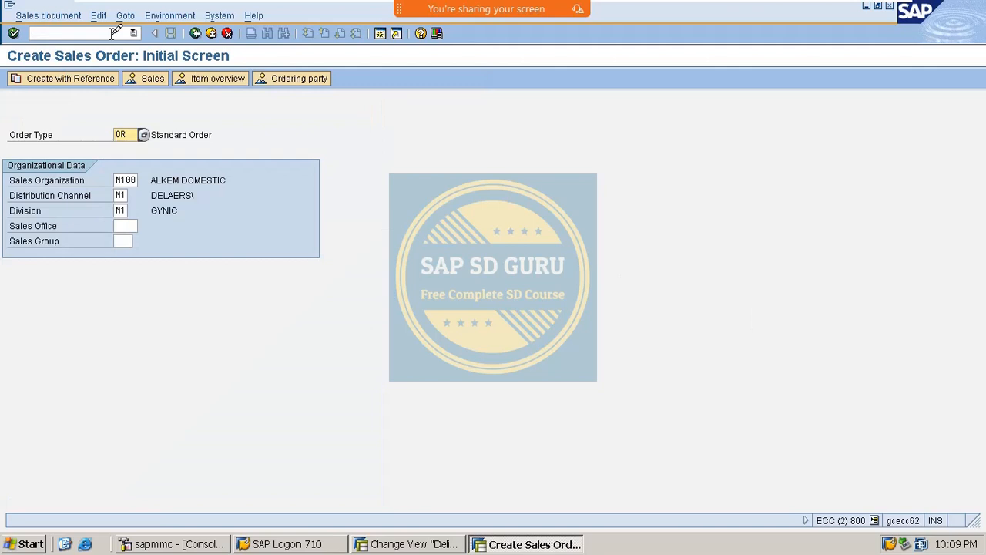
pyautogui.press('Return')
pyautogui.press('Down')
pyautogui.press('Return')
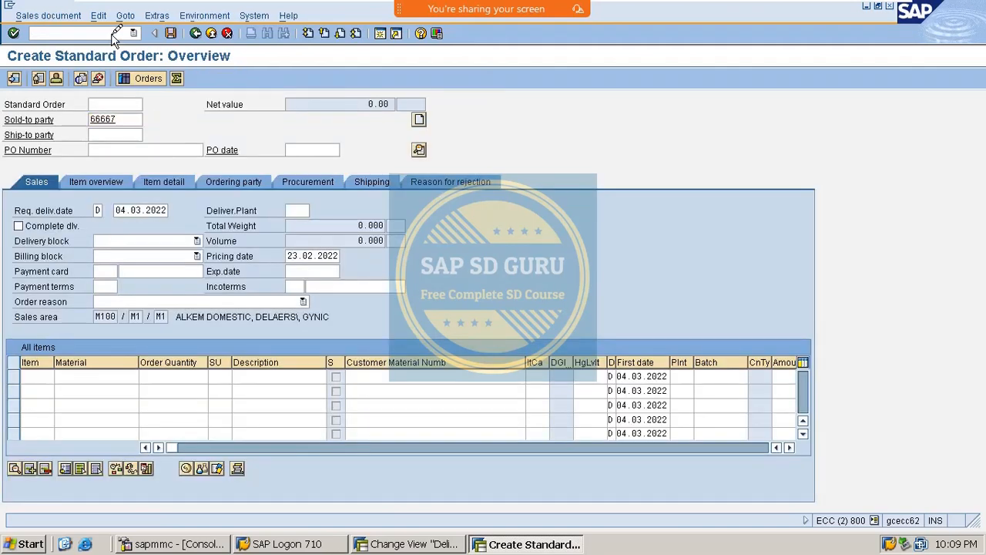
pyautogui.press('Return')
pyautogui.press('Down')
pyautogui.press('Return')
pyautogui.press('Tab')
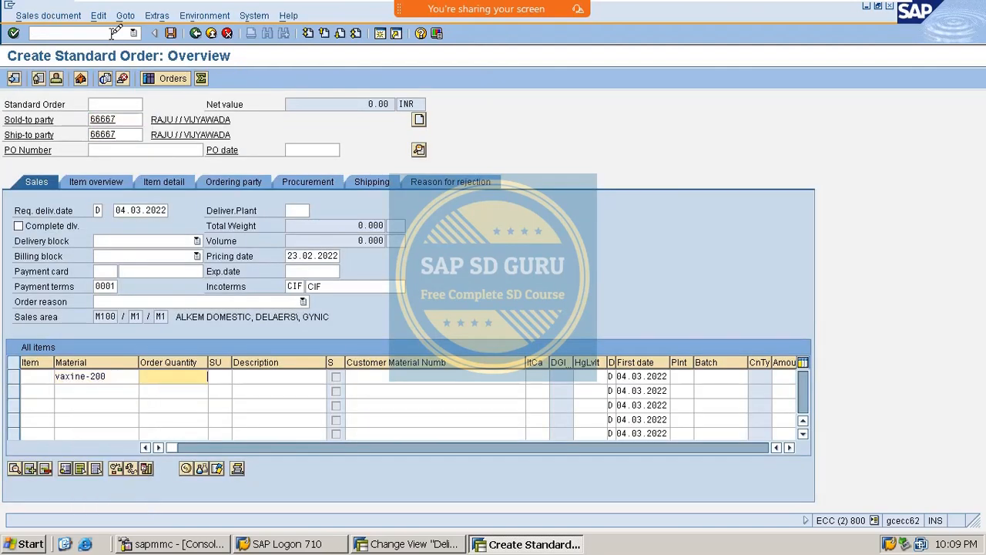
pyautogui.write('1')
pyautogui.press('Return')
# Save the order by proceeding to its delivery, and try to set the VAXINE-200 delivery quantity to 2.
pyautogui.click(35, 16)
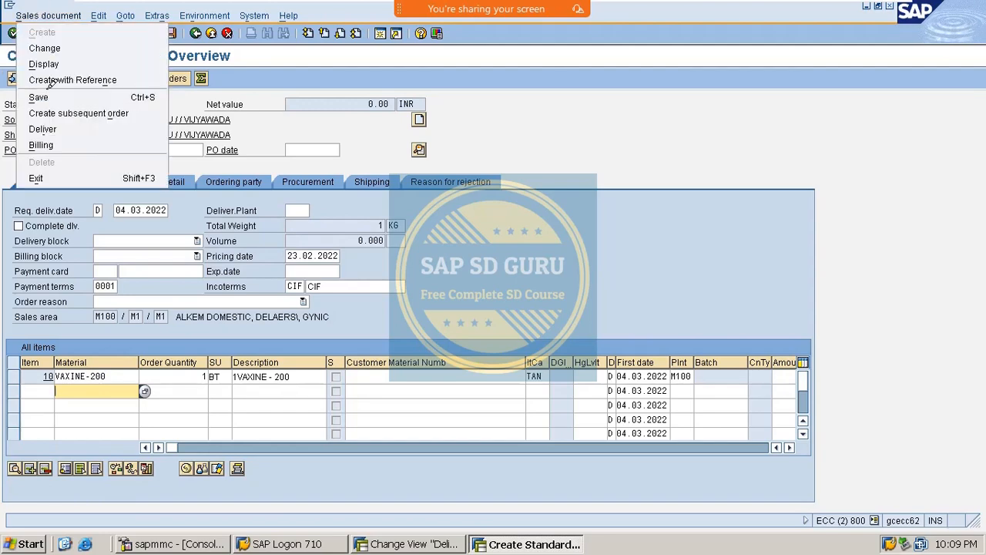
pyautogui.click(59, 127)
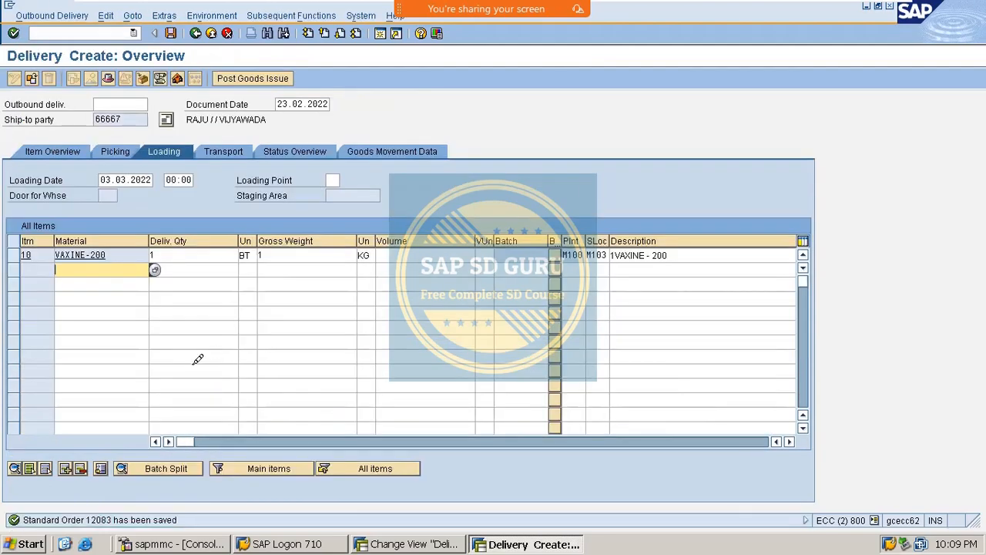
pyautogui.write('2')
pyautogui.press('Return')
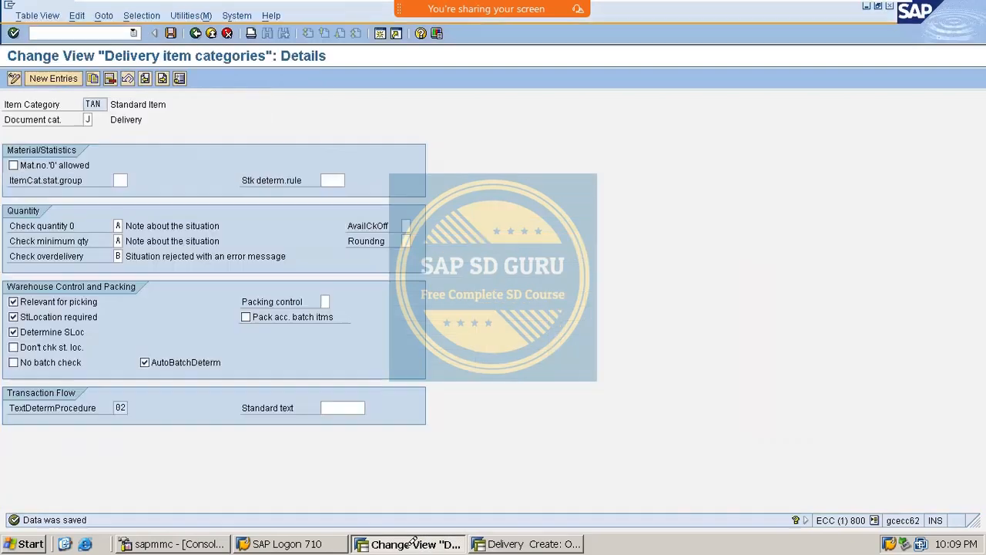
# Return to item category TAN, clear the "Check overdelivery" value and save the item category.
pyautogui.click(407, 541)
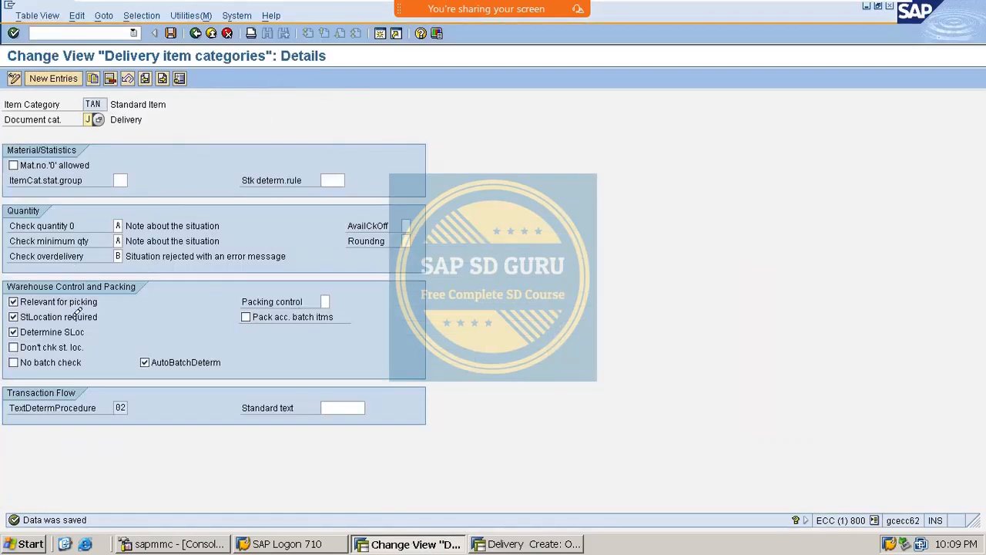
pyautogui.click(120, 255)
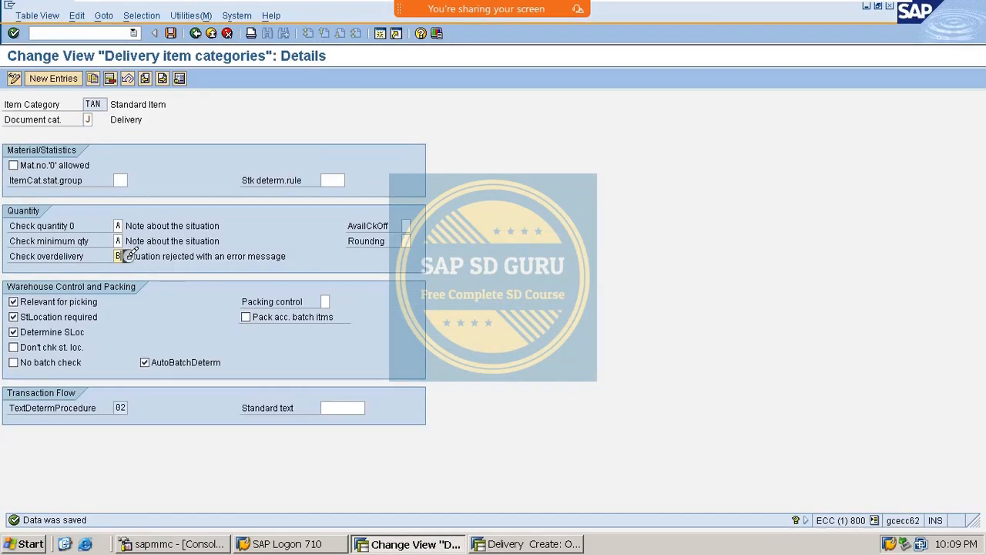
pyautogui.click(129, 254)
pyautogui.doubleClick(91, 104)
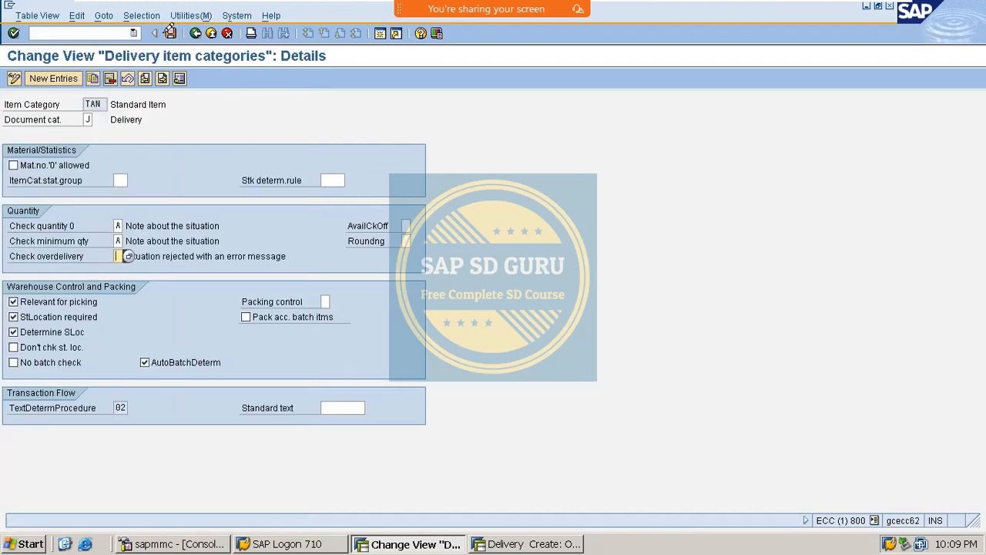
pyautogui.click(171, 32)
# Switch to the delivery session, abandon the rejected delivery and start a new sales order with transaction VA01.
pyautogui.click(576, 539)
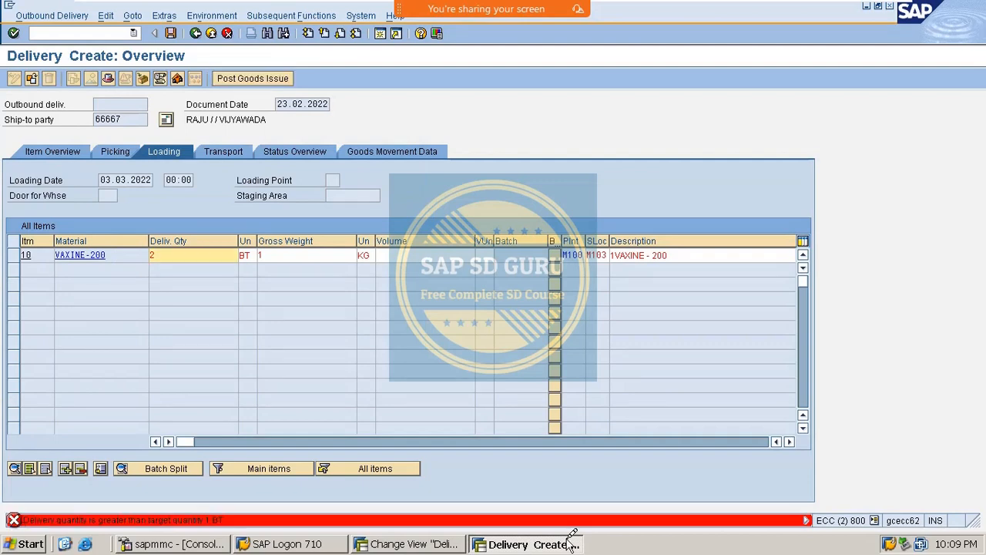
pyautogui.click(116, 28)
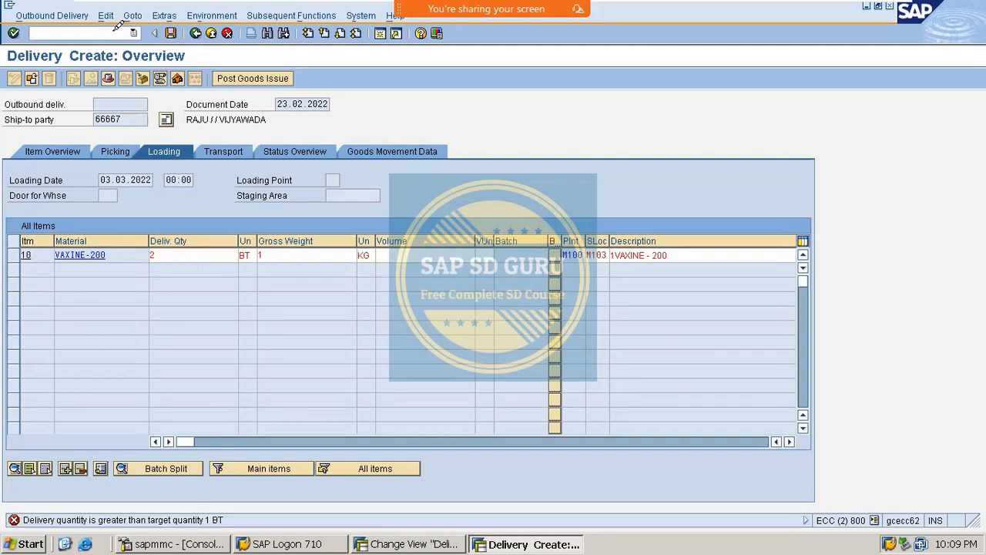
pyautogui.write('/nva01')
pyautogui.press('Return')
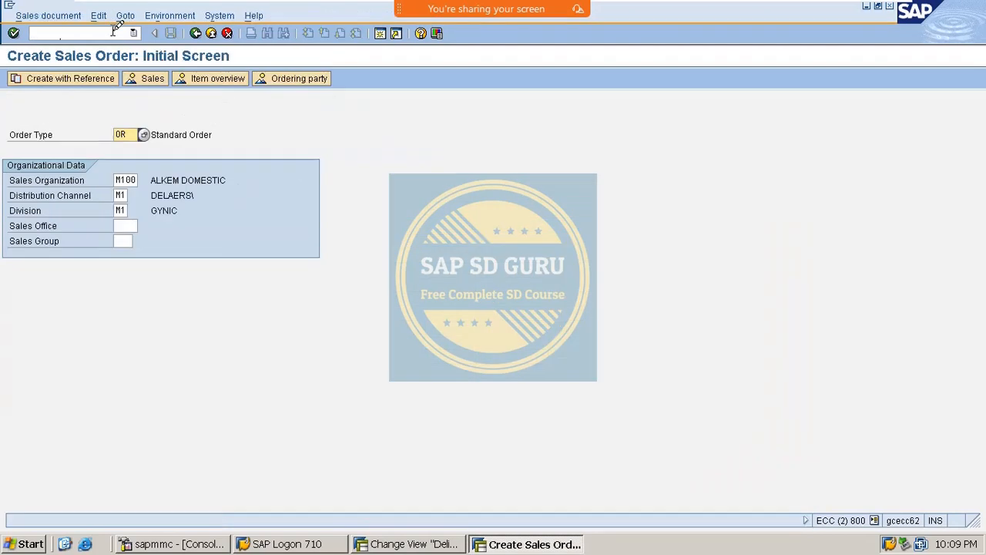
# Fill the new standard order with the same sold-to party and 1 unit of VAXINE-200.
pyautogui.press('Return')
pyautogui.press('Down')
pyautogui.press('Return')
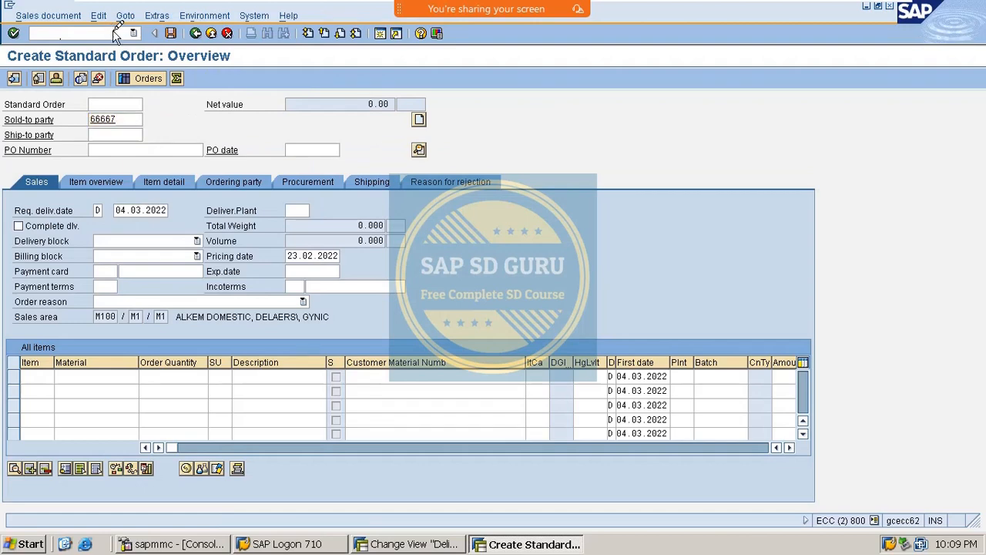
pyautogui.press('Return')
pyautogui.press('Return')
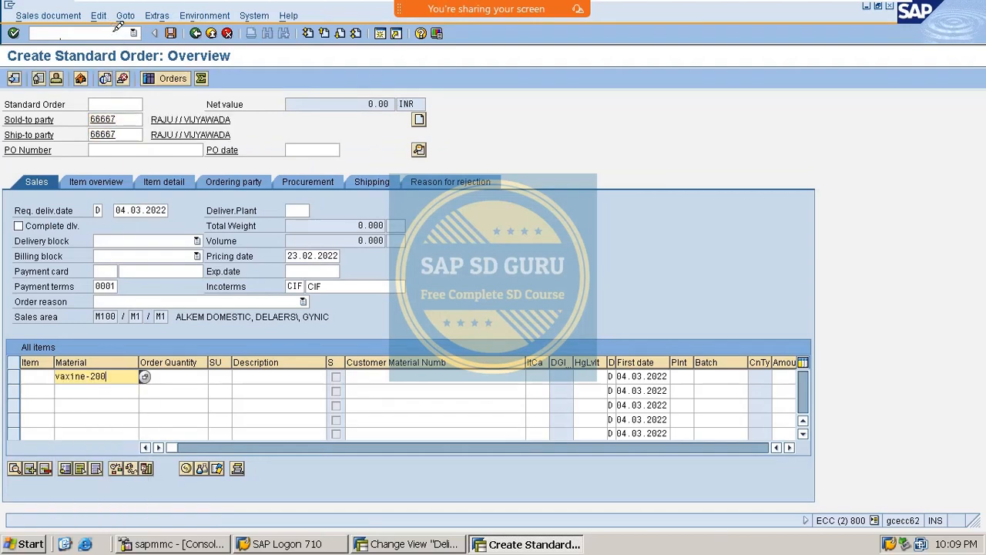
pyautogui.press('Tab')
pyautogui.write('1')
pyautogui.press('Return')
# Save the order by proceeding to its delivery, and set the VAXINE-200 delivery quantity to 2 and then to 4.
pyautogui.click(48, 16)
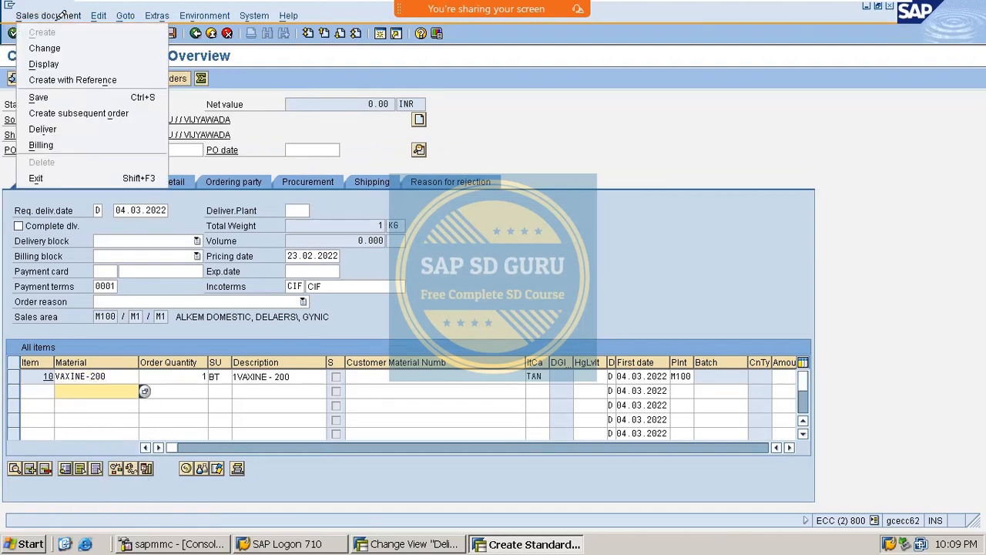
pyautogui.click(46, 128)
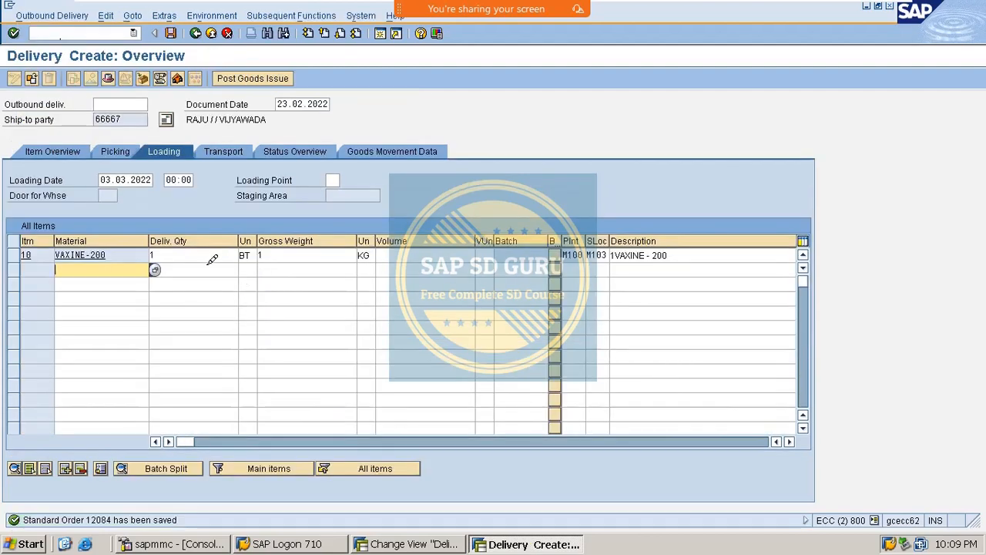
pyautogui.click(212, 256)
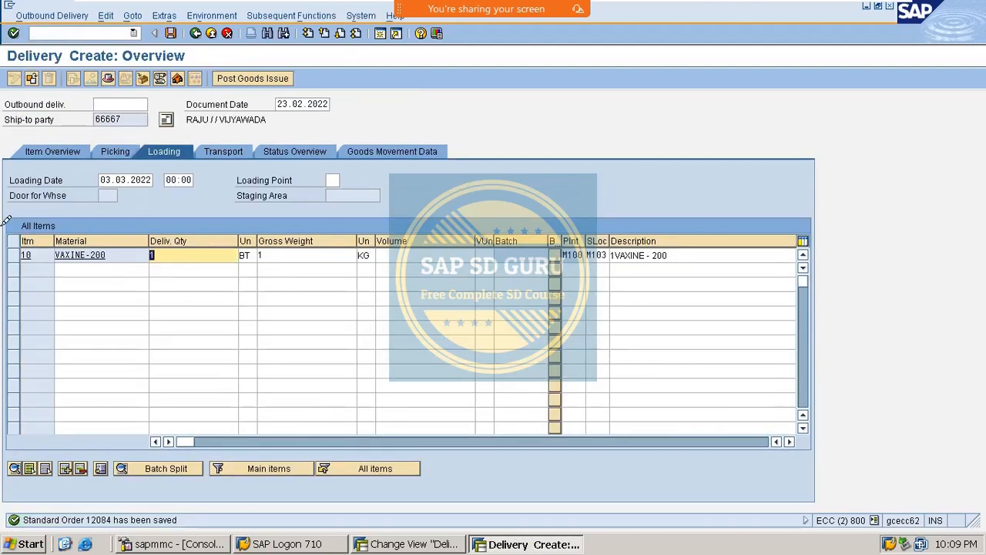
pyautogui.write('2')
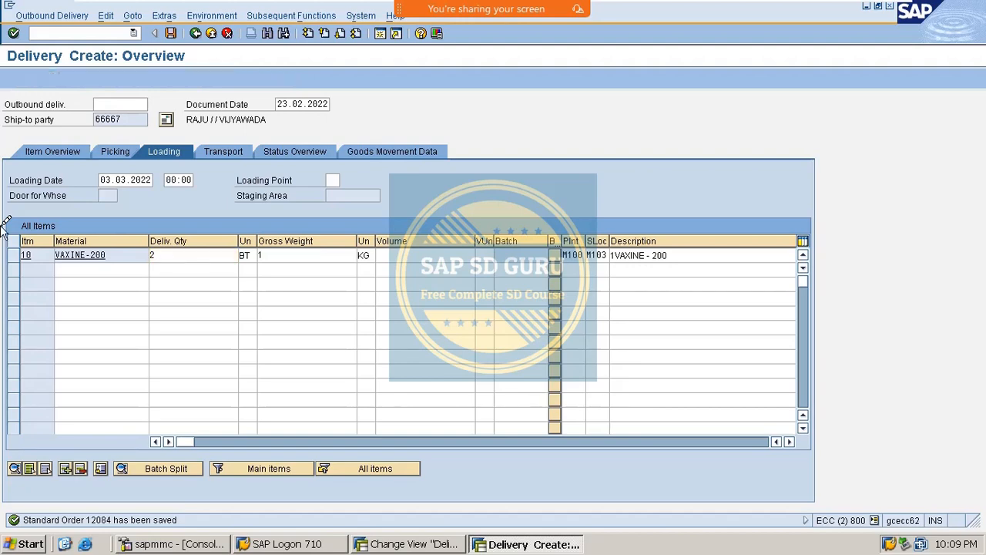
pyautogui.press('Return')
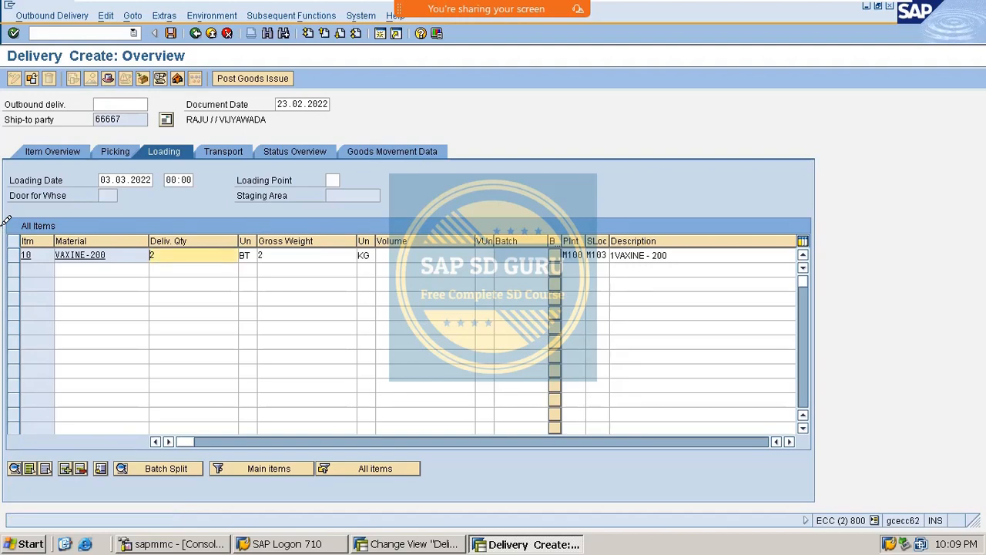
pyautogui.write('4')
pyautogui.press('Return')
# Return to item category TAN, handwrite a red "Note" about unlimited tolerance, mark "Check overdelivery" with a line, and clear the annotations.
pyautogui.click(416, 544)
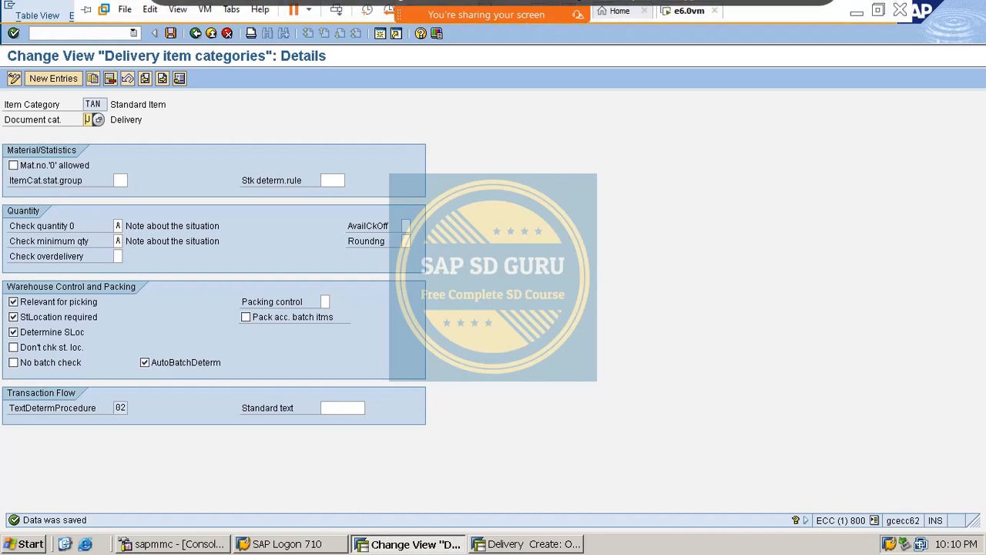
pyautogui.click(734, 31)
pyautogui.moveTo(491, 225)
pyautogui.mouseDown()
pyautogui.moveTo(499, 199)
pyautogui.moveTo(536, 187)
pyautogui.moveTo(568, 226)
pyautogui.mouseUp()
pyautogui.moveTo(597, 174)
pyautogui.mouseDown()
pyautogui.moveTo(610, 214)
pyautogui.moveTo(606, 191)
pyautogui.moveTo(689, 196)
pyautogui.mouseUp()
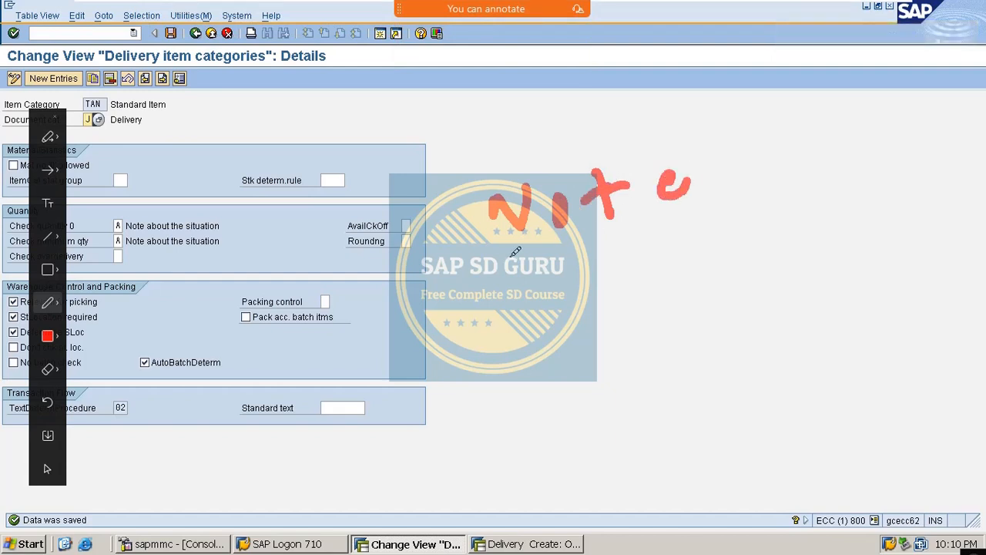
pyautogui.moveTo(509, 256); pyautogui.dragTo(709, 205)
pyautogui.moveTo(526, 308)
pyautogui.mouseDown()
pyautogui.moveTo(591, 312)
pyautogui.moveTo(607, 331)
pyautogui.mouseUp()
pyautogui.moveTo(625, 298); pyautogui.dragTo(624, 333)
pyautogui.moveTo(648, 302)
pyautogui.mouseDown()
pyautogui.moveTo(646, 317)
pyautogui.moveTo(708, 305)
pyautogui.moveTo(724, 273)
pyautogui.moveTo(739, 287)
pyautogui.mouseUp()
pyautogui.click(644, 283)
pyautogui.click(738, 239)
pyautogui.moveTo(773, 223); pyautogui.dragTo(779, 282)
pyautogui.moveTo(762, 254)
pyautogui.mouseDown()
pyautogui.moveTo(825, 227)
pyautogui.moveTo(881, 218)
pyautogui.moveTo(898, 231)
pyautogui.moveTo(893, 270)
pyautogui.mouseUp()
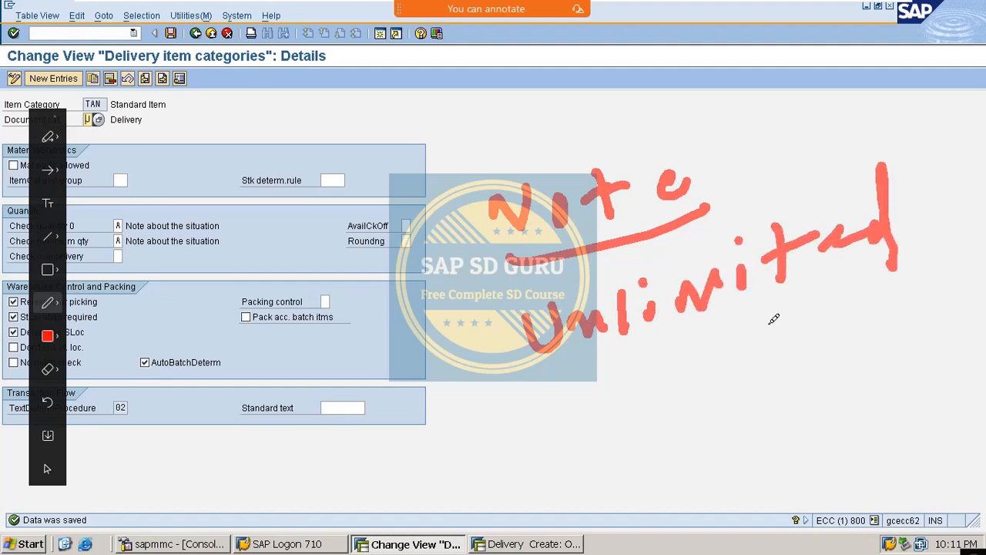
pyautogui.moveTo(718, 339)
pyautogui.mouseDown()
pyautogui.moveTo(721, 389)
pyautogui.moveTo(792, 330)
pyautogui.moveTo(886, 337)
pyautogui.mouseUp()
pyautogui.moveTo(535, 431)
pyautogui.mouseDown()
pyautogui.moveTo(505, 441)
pyautogui.moveTo(608, 412)
pyautogui.moveTo(590, 438)
pyautogui.moveTo(648, 427)
pyautogui.moveTo(635, 494)
pyautogui.mouseUp()
pyautogui.moveTo(740, 447)
pyautogui.mouseDown()
pyautogui.moveTo(711, 475)
pyautogui.moveTo(792, 432)
pyautogui.moveTo(816, 431)
pyautogui.moveTo(839, 451)
pyautogui.moveTo(877, 386)
pyautogui.mouseUp()
pyautogui.moveTo(495, 145); pyautogui.dragTo(394, 550)
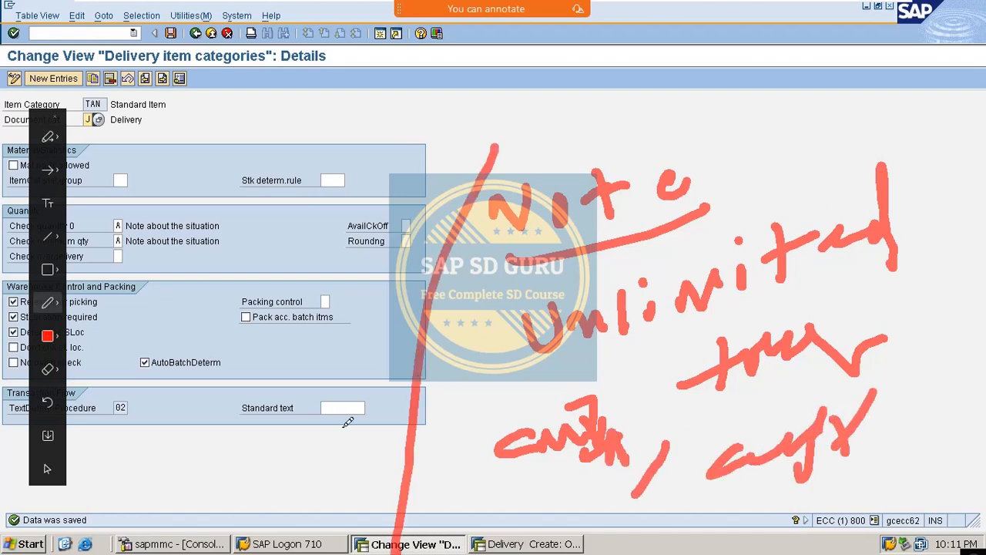
pyautogui.moveTo(176, 258); pyautogui.dragTo(3, 256)
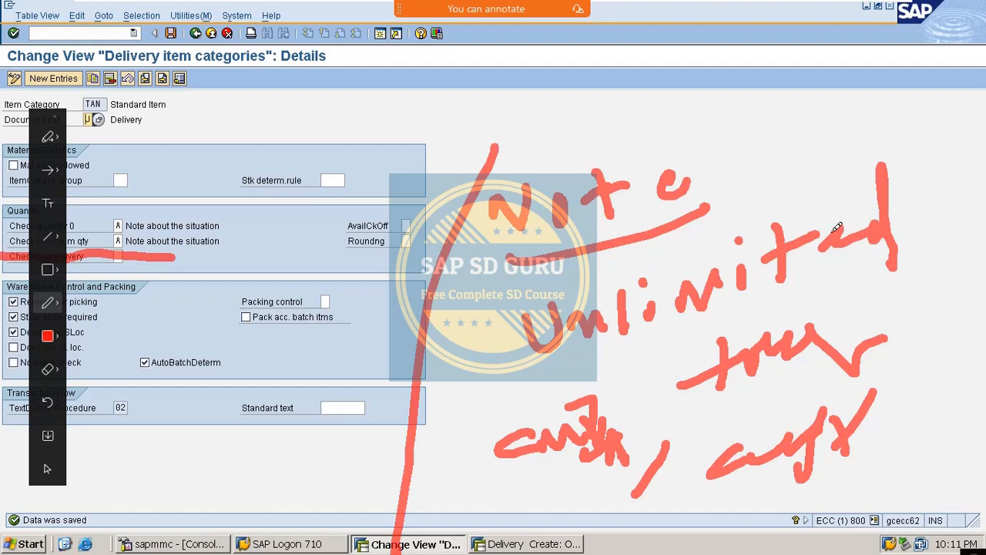
pyautogui.press('Escape')
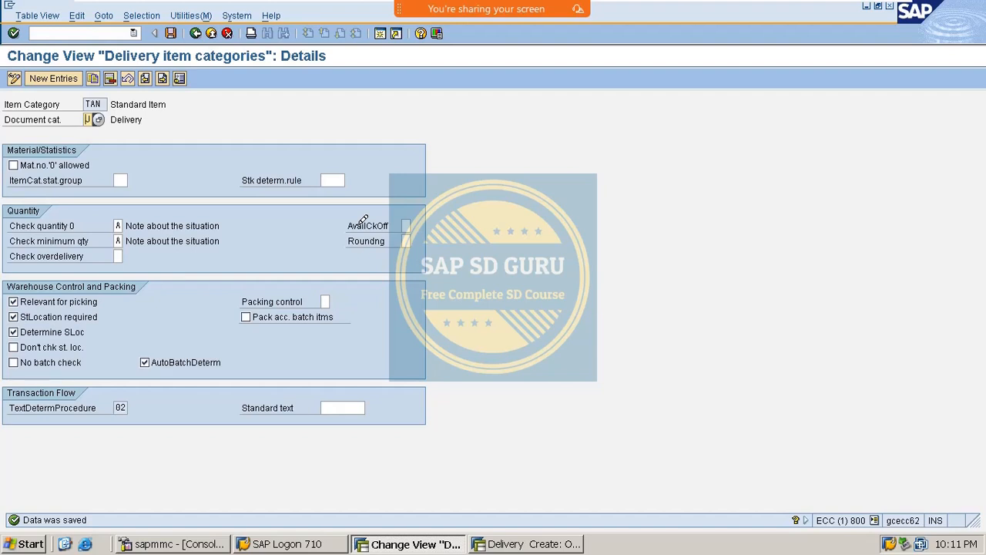
# Look up the AvailCkOff options for item category TAN and choose the blank entry "Check availability".
pyautogui.click(408, 224)
pyautogui.press('F4')
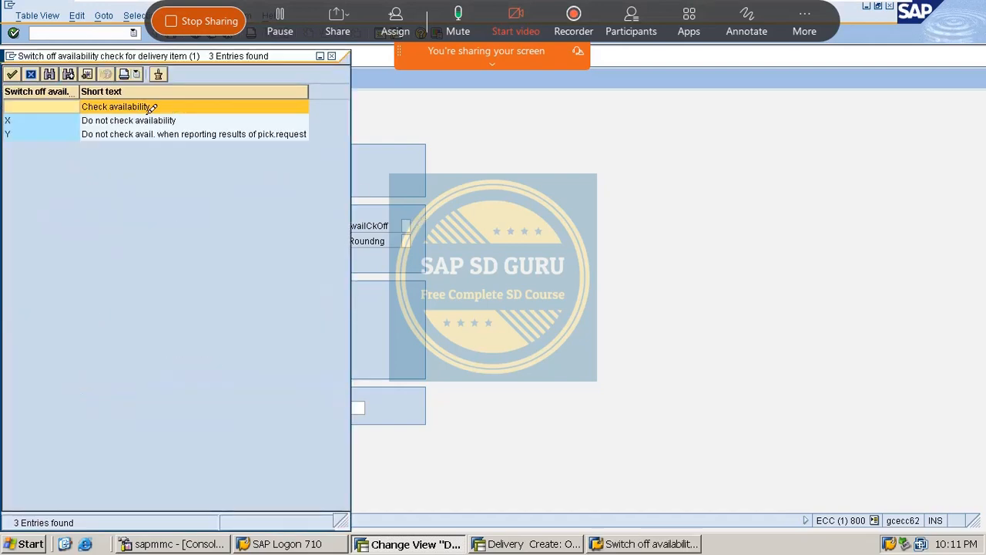
pyautogui.moveTo(252, 60); pyautogui.dragTo(811, 125)
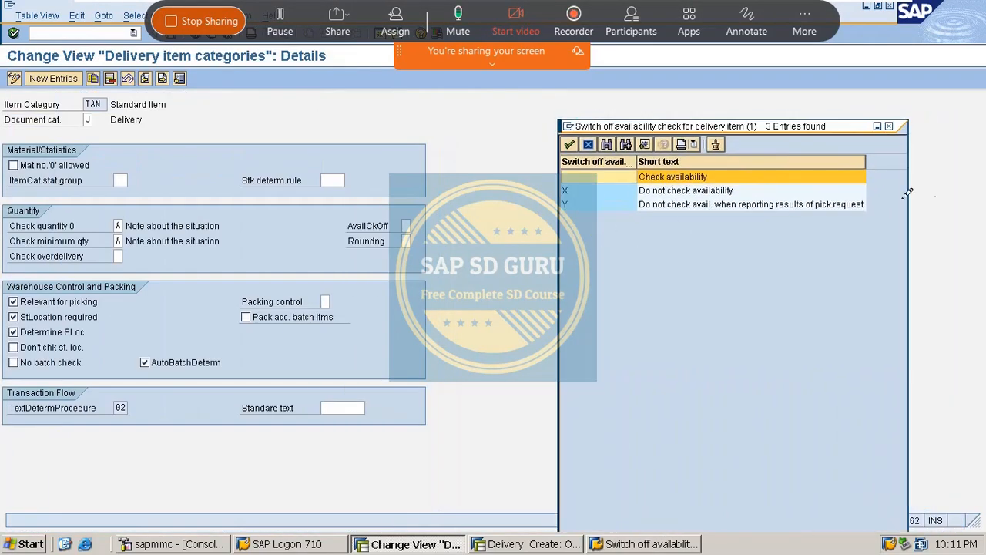
pyautogui.click(672, 171)
pyautogui.doubleClick(673, 176)
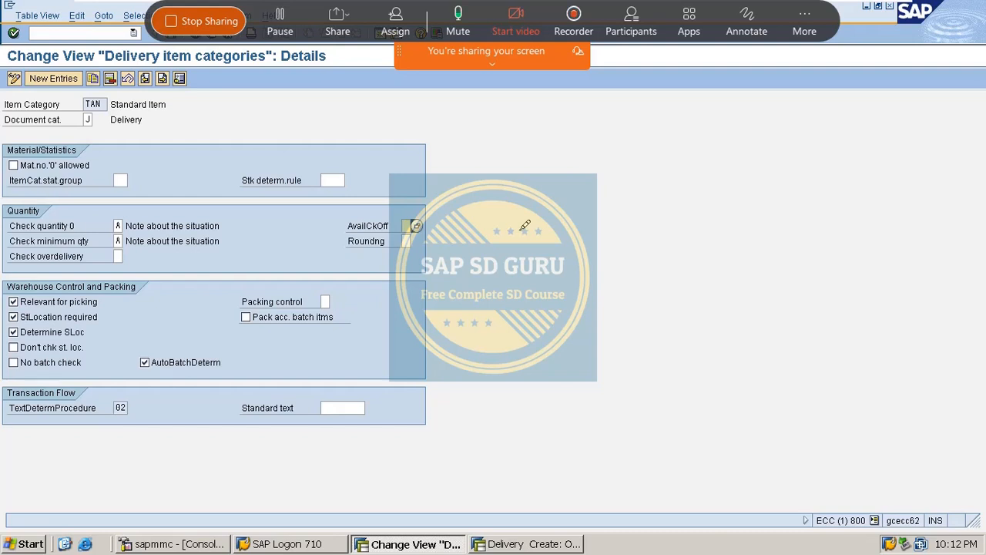
# Examine AvailCkOff option X, "Do not check availability", and close the value list without adopting it.
pyautogui.click(416, 225)
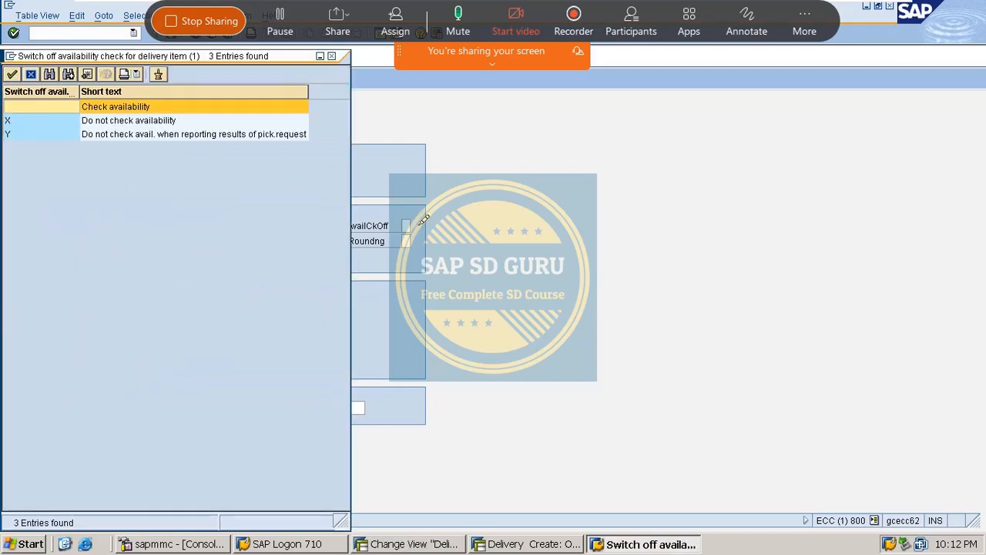
pyautogui.click(60, 119)
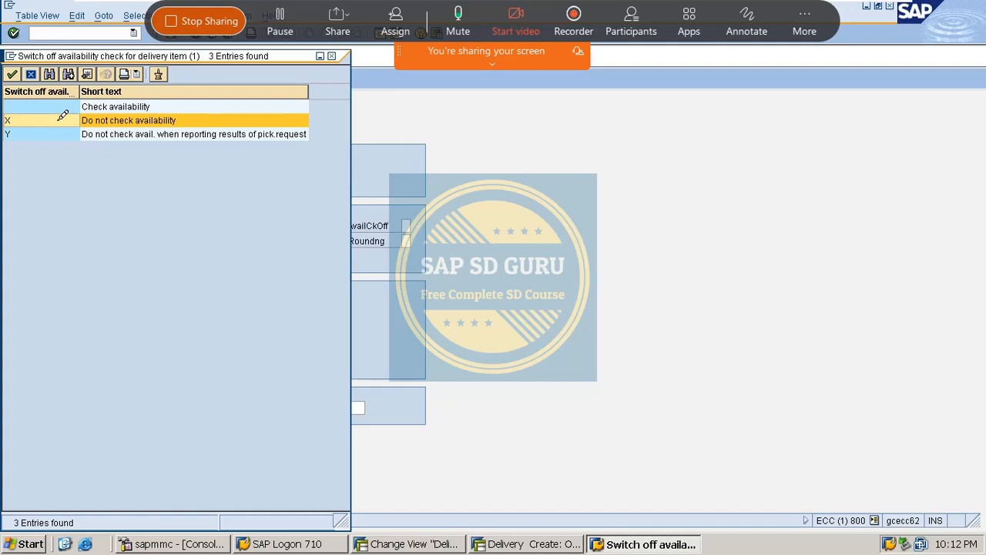
pyautogui.click(332, 54)
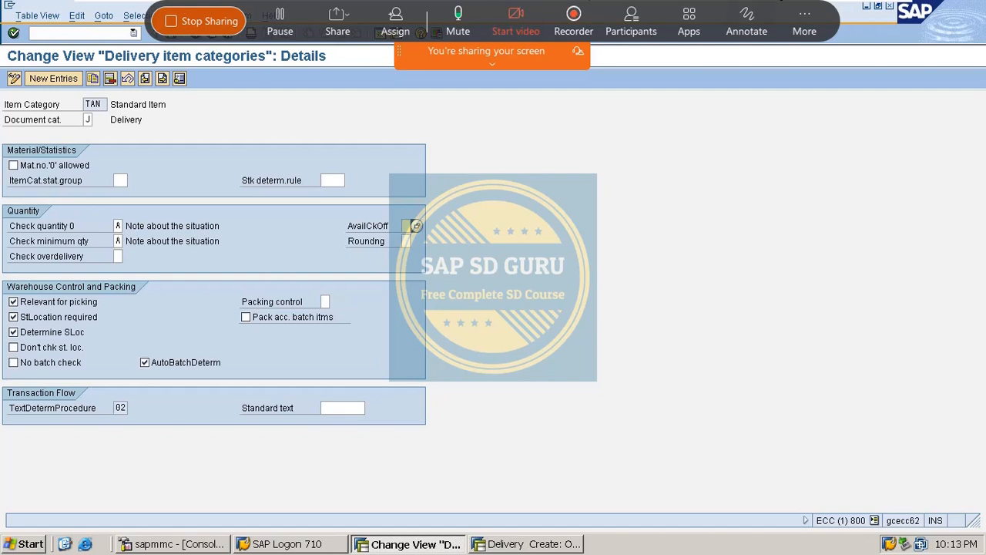
# Start annotating the screen and handwrite a red "1) adding –" with a check mark in front of it.
pyautogui.click(746, 28)
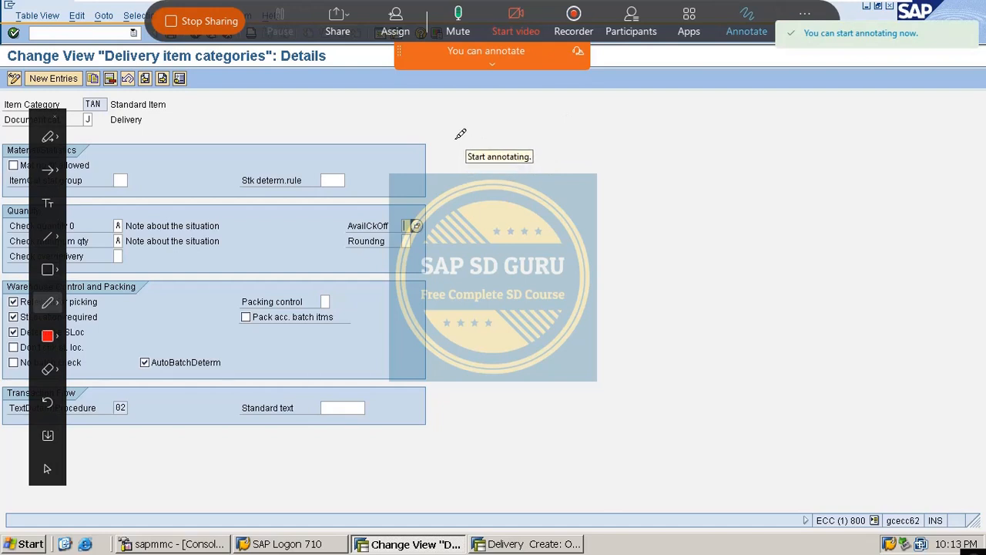
pyautogui.moveTo(454, 148); pyautogui.dragTo(459, 192)
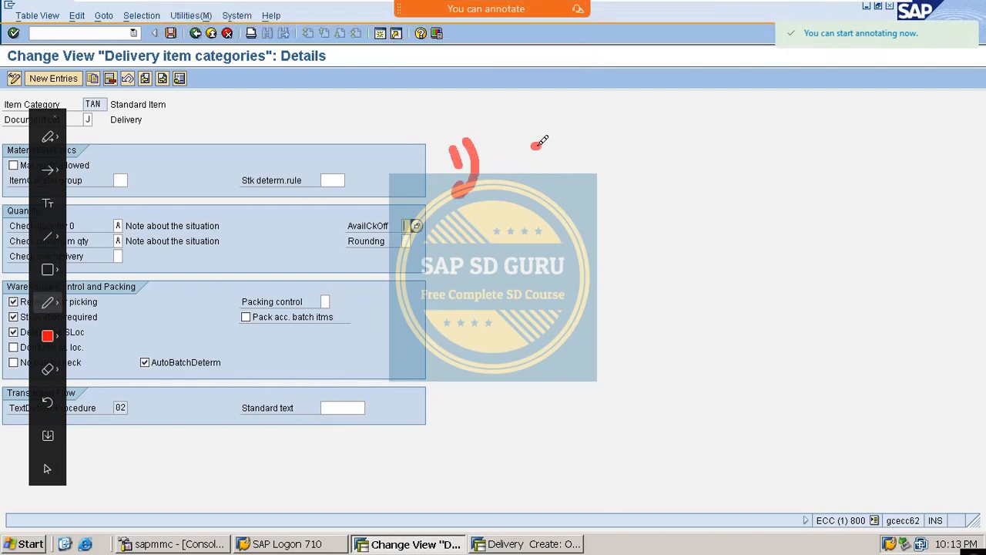
pyautogui.moveTo(542, 146)
pyautogui.mouseDown()
pyautogui.moveTo(573, 166)
pyautogui.moveTo(606, 151)
pyautogui.mouseUp()
pyautogui.moveTo(599, 111)
pyautogui.mouseDown()
pyautogui.moveTo(617, 161)
pyautogui.moveTo(642, 110)
pyautogui.moveTo(709, 150)
pyautogui.moveTo(744, 121)
pyautogui.moveTo(765, 197)
pyautogui.moveTo(770, 137)
pyautogui.moveTo(847, 131)
pyautogui.mouseUp()
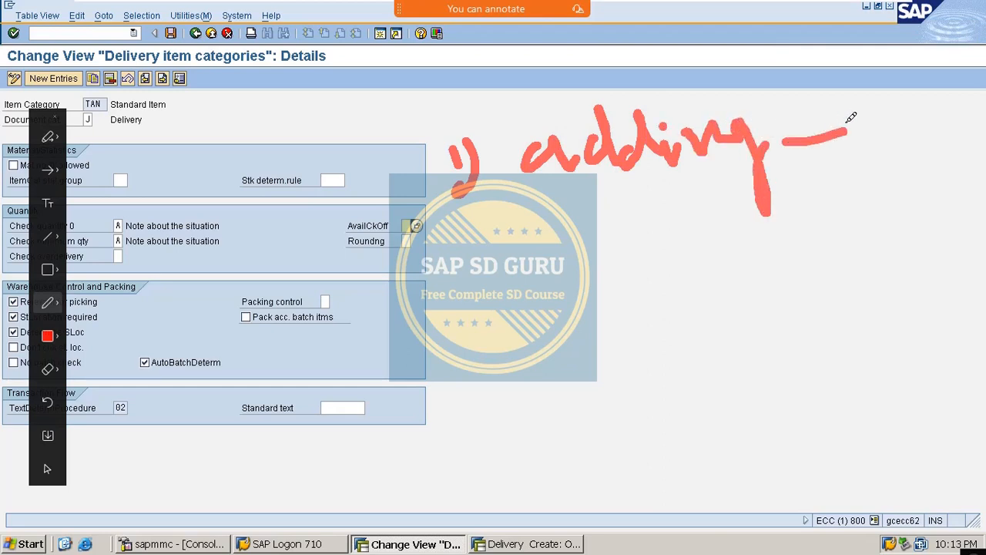
pyautogui.moveTo(412, 134); pyautogui.dragTo(484, 86)
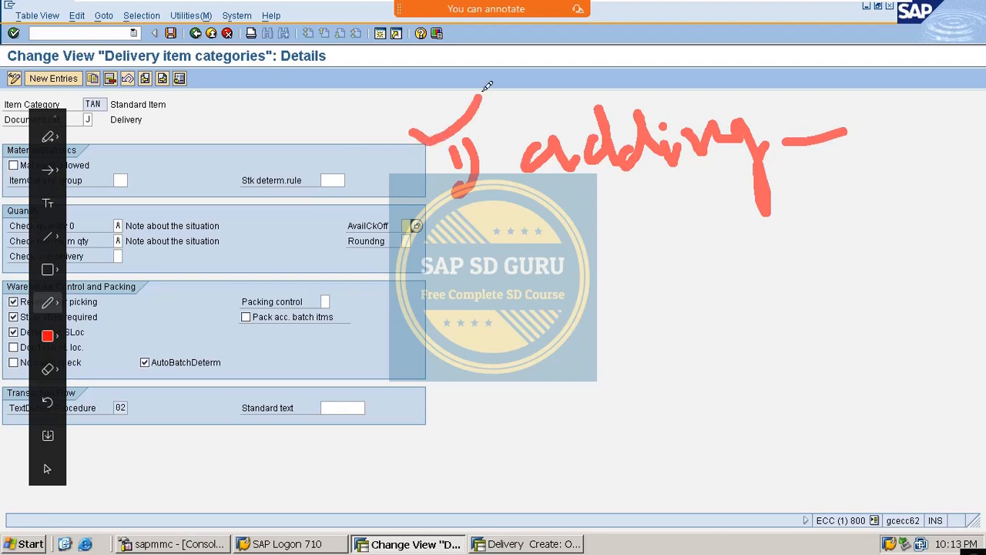
# Handwrite the second point "2) Incr 10, 100" under the first and enclose it in a red frame.
pyautogui.moveTo(460, 234)
pyautogui.mouseDown()
pyautogui.moveTo(497, 267)
pyautogui.moveTo(504, 296)
pyautogui.moveTo(482, 317)
pyautogui.mouseUp()
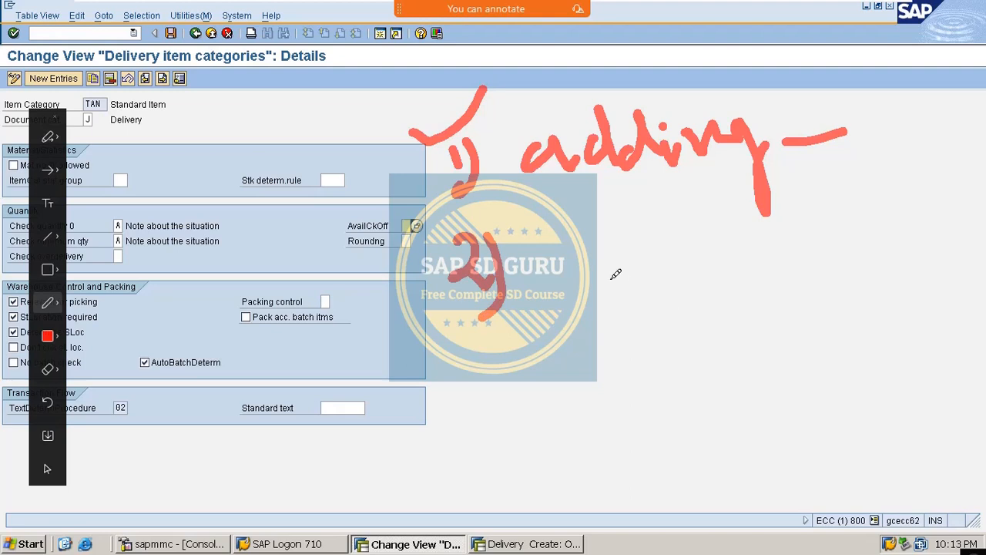
pyautogui.moveTo(537, 245)
pyautogui.mouseDown()
pyautogui.moveTo(578, 241)
pyautogui.moveTo(583, 260)
pyautogui.moveTo(669, 268)
pyautogui.moveTo(683, 289)
pyautogui.mouseUp()
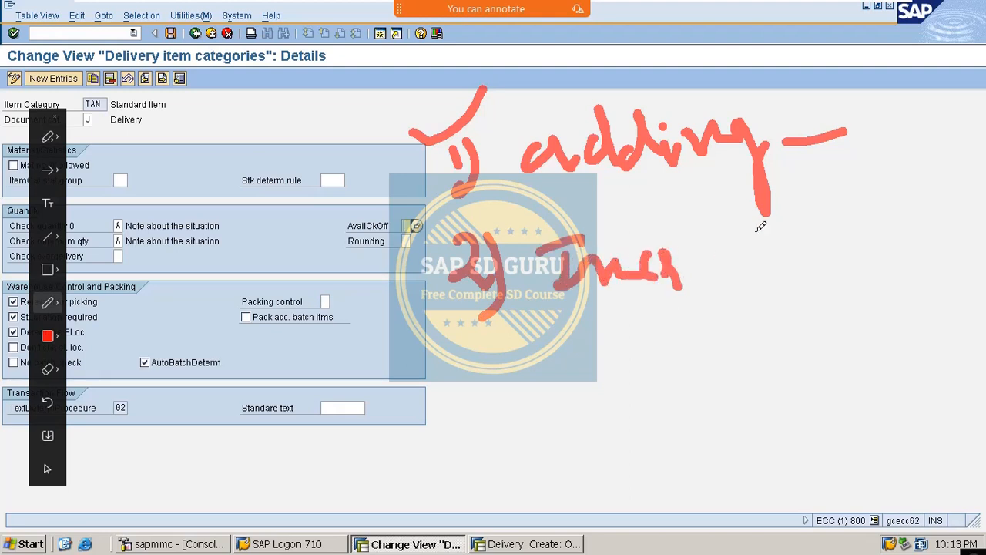
pyautogui.moveTo(760, 217); pyautogui.dragTo(763, 230)
pyautogui.moveTo(734, 248); pyautogui.dragTo(733, 300)
pyautogui.moveTo(759, 263); pyautogui.dragTo(766, 260)
pyautogui.moveTo(787, 271); pyautogui.dragTo(774, 337)
pyautogui.moveTo(818, 236); pyautogui.dragTo(816, 270)
pyautogui.moveTo(850, 245)
pyautogui.mouseDown()
pyautogui.moveTo(845, 255)
pyautogui.moveTo(867, 245)
pyautogui.moveTo(540, 202)
pyautogui.moveTo(352, 270)
pyautogui.moveTo(888, 351)
pyautogui.moveTo(938, 240)
pyautogui.mouseUp()
pyautogui.click(900, 247)
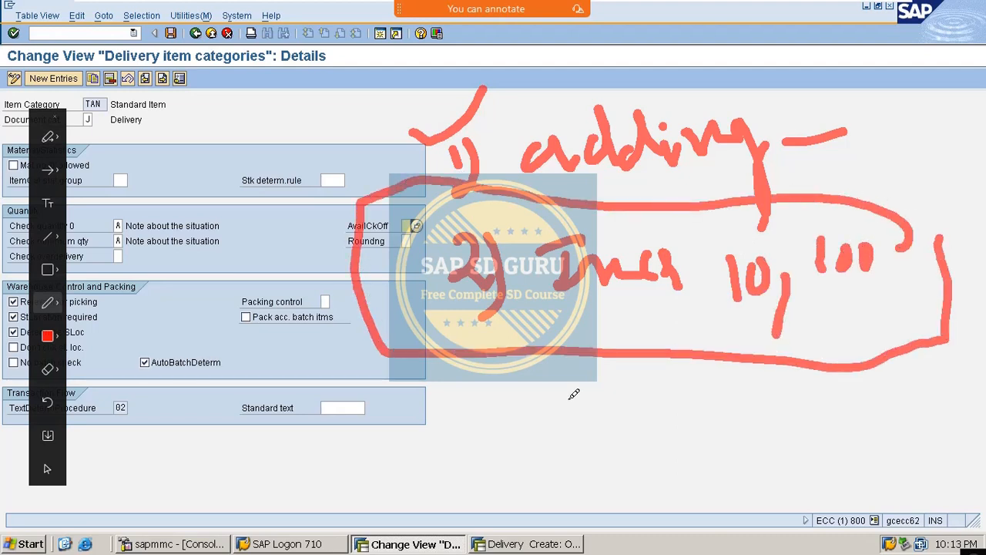
# Write the number "3)" below the framed second point and draw a check mark beside the AvailCkOff field.
pyautogui.moveTo(460, 378)
pyautogui.mouseDown()
pyautogui.moveTo(479, 391)
pyautogui.moveTo(459, 410)
pyautogui.mouseUp()
pyautogui.moveTo(488, 371)
pyautogui.mouseDown()
pyautogui.moveTo(510, 401)
pyautogui.moveTo(481, 454)
pyautogui.mouseUp()
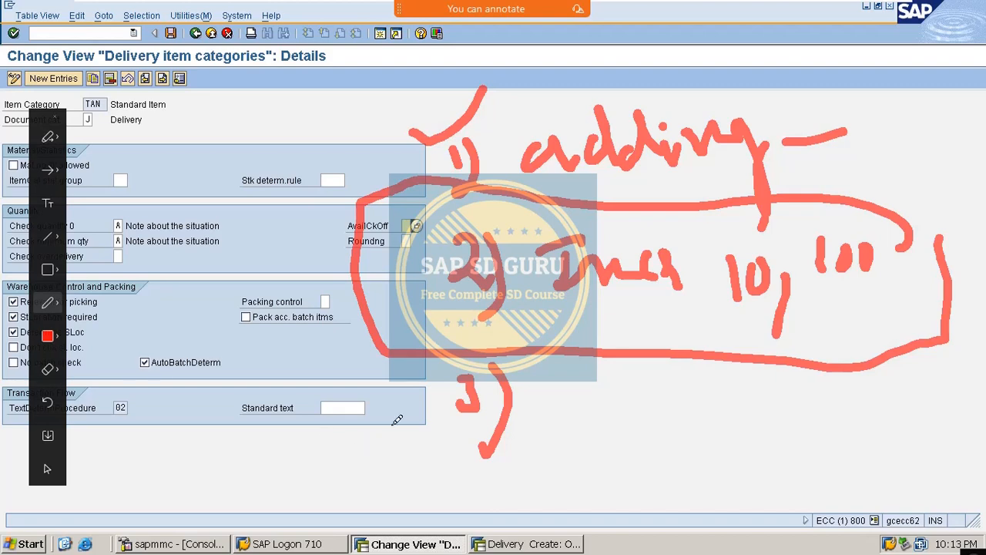
pyautogui.moveTo(309, 223); pyautogui.dragTo(422, 186)
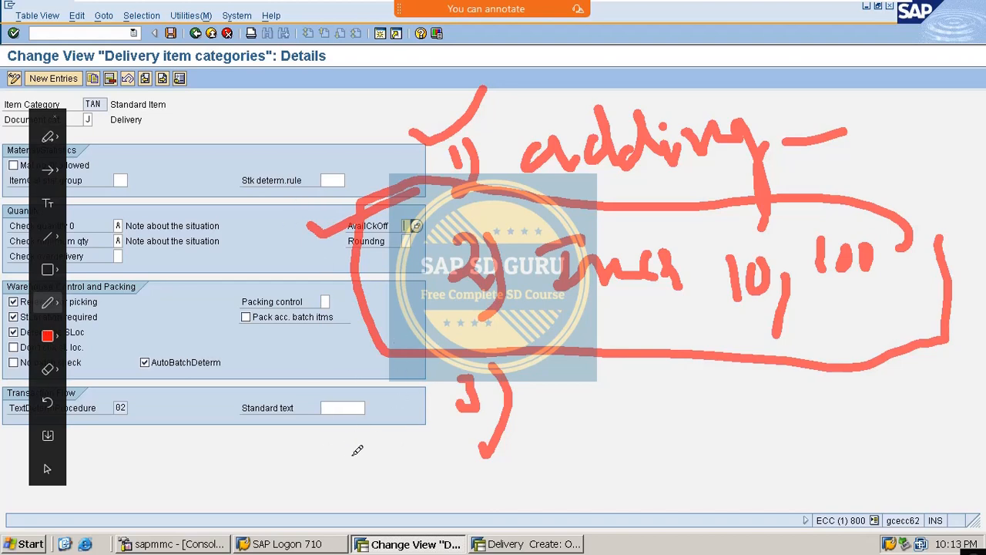
# Handwrite a boxed "100" below the Transaction Flow area, with a cross before it and an arrow after it.
pyautogui.moveTo(271, 460)
pyautogui.mouseDown()
pyautogui.moveTo(269, 491)
pyautogui.moveTo(290, 467)
pyautogui.moveTo(327, 478)
pyautogui.moveTo(347, 460)
pyautogui.moveTo(449, 473)
pyautogui.mouseUp()
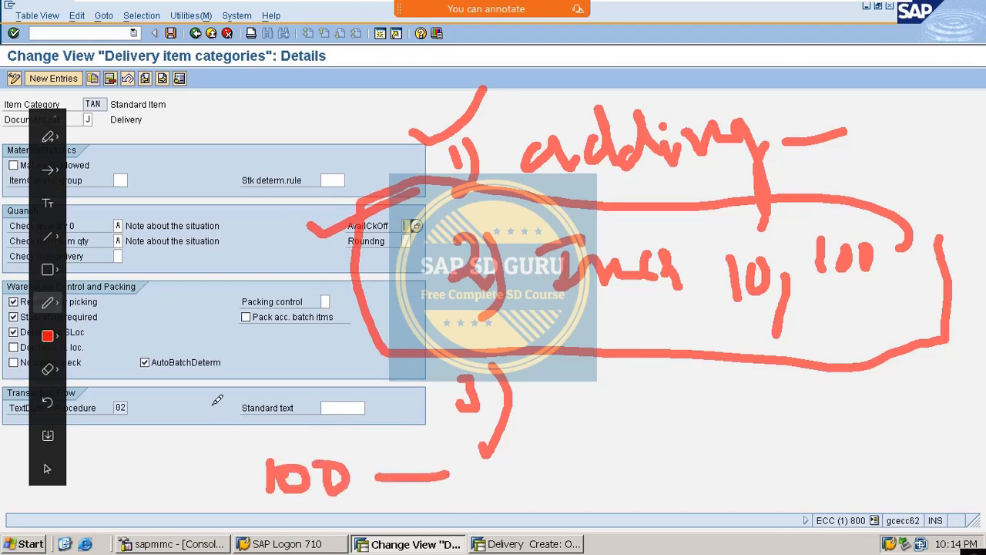
pyautogui.moveTo(339, 445)
pyautogui.mouseDown()
pyautogui.moveTo(287, 444)
pyautogui.moveTo(247, 497)
pyautogui.moveTo(352, 511)
pyautogui.moveTo(356, 452)
pyautogui.moveTo(285, 437)
pyautogui.mouseUp()
pyautogui.moveTo(139, 471)
pyautogui.mouseDown()
pyautogui.moveTo(185, 487)
pyautogui.moveTo(145, 502)
pyautogui.mouseUp()
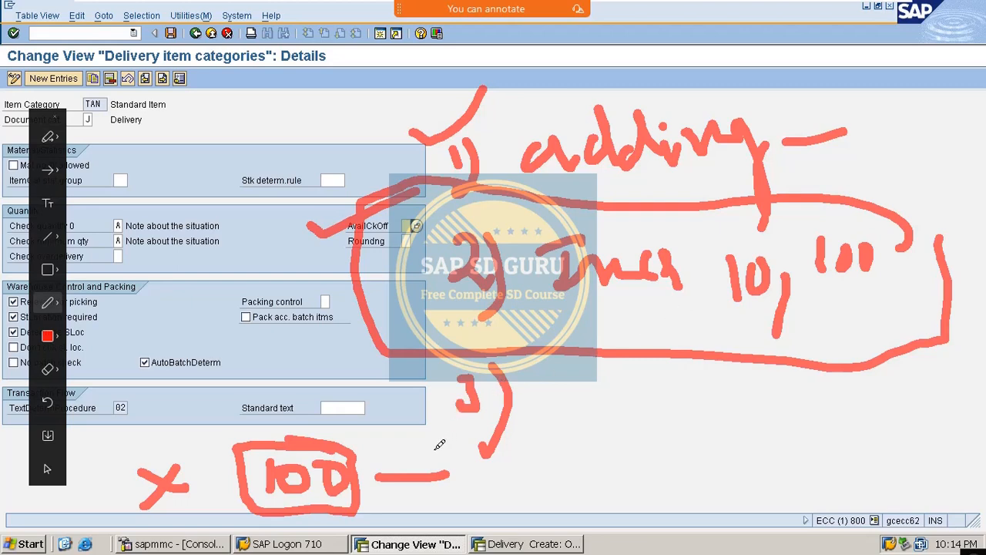
pyautogui.moveTo(433, 450)
pyautogui.mouseDown()
pyautogui.moveTo(462, 469)
pyautogui.moveTo(441, 497)
pyautogui.mouseUp()
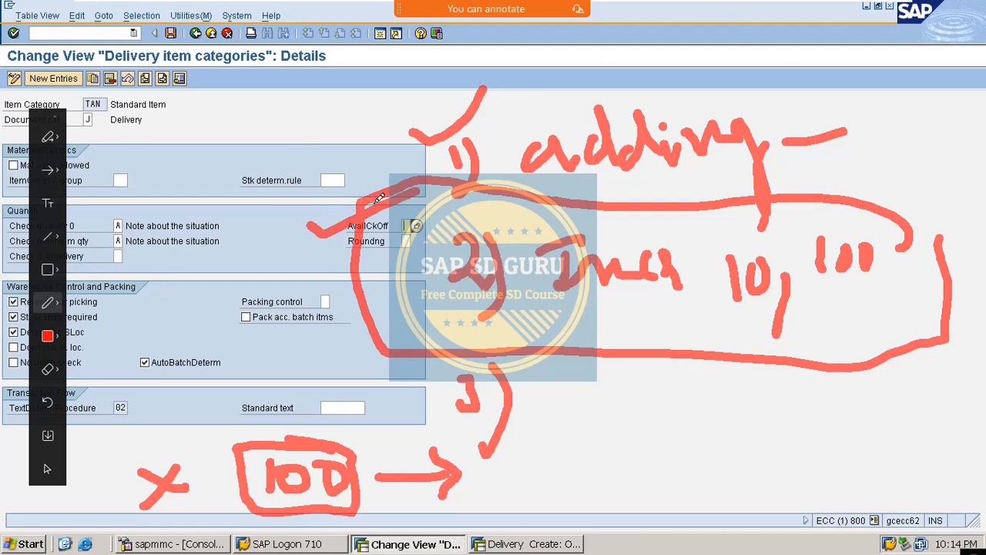
# Shift the frame around point 2 slightly down, draw a vertical line before "2)", and reposition the check mark beside AvailCkOff.
pyautogui.moveTo(363, 207)
pyautogui.mouseDown()
pyautogui.moveTo(361, 250)
pyautogui.moveTo(371, 208)
pyautogui.moveTo(382, 212)
pyautogui.moveTo(385, 275)
pyautogui.moveTo(385, 214)
pyautogui.mouseUp()
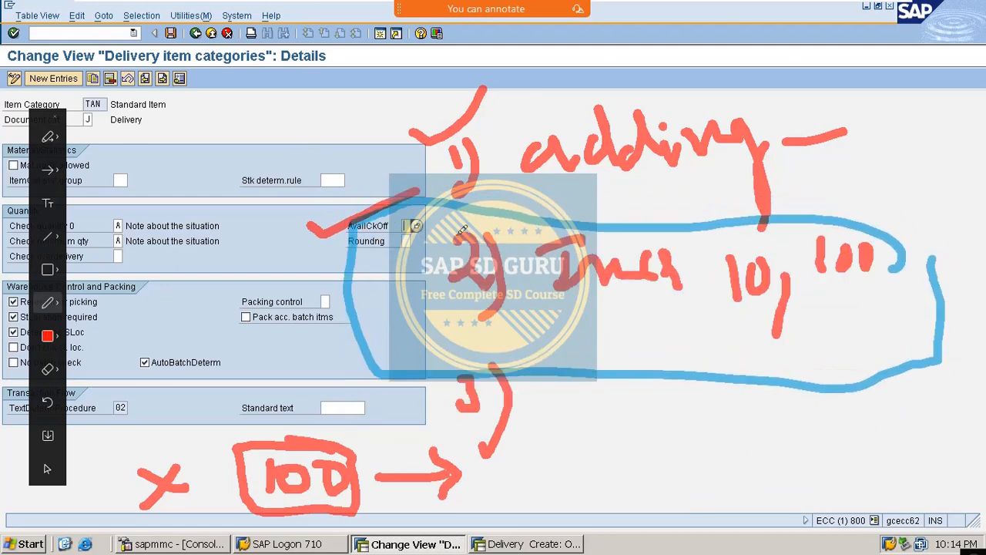
pyautogui.click(445, 210)
pyautogui.moveTo(445, 210); pyautogui.dragTo(433, 371)
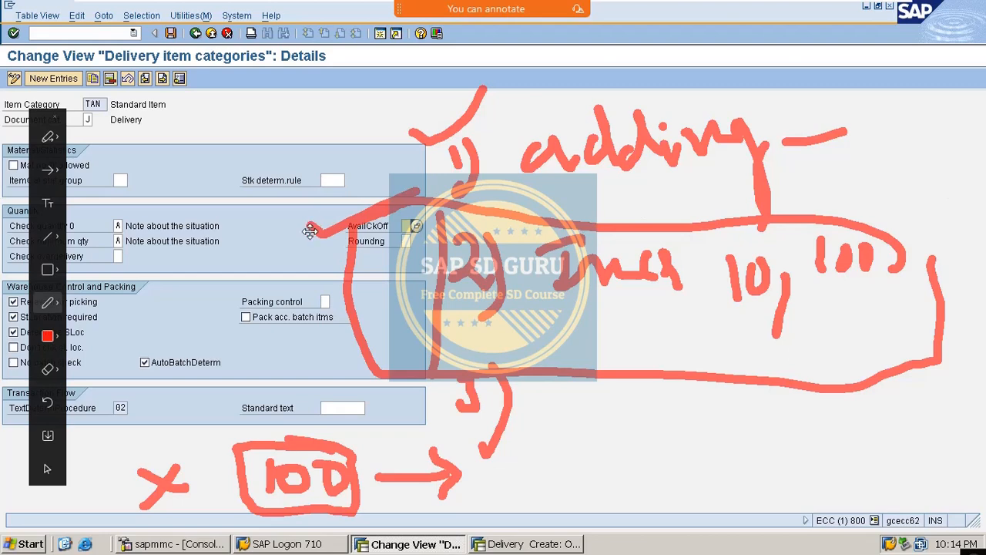
pyautogui.moveTo(286, 222); pyautogui.dragTo(312, 245)
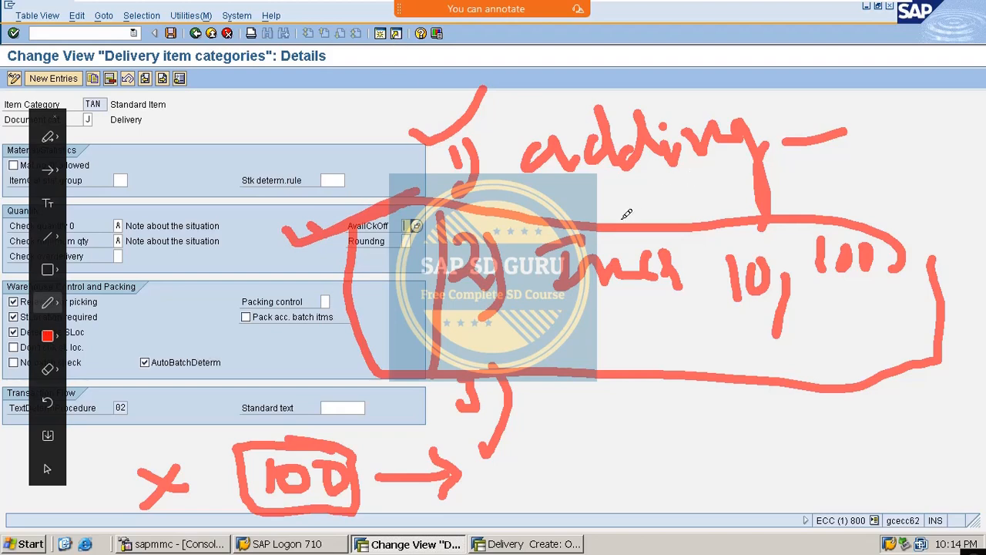
# Frame "1) adding", underline the text and numbers of point 2, and mark both points with check marks.
pyautogui.moveTo(622, 218)
pyautogui.mouseDown()
pyautogui.moveTo(864, 178)
pyautogui.moveTo(880, 105)
pyautogui.moveTo(532, 109)
pyautogui.moveTo(468, 123)
pyautogui.moveTo(447, 176)
pyautogui.moveTo(566, 210)
pyautogui.moveTo(781, 185)
pyautogui.mouseUp()
pyautogui.moveTo(919, 134); pyautogui.dragTo(985, 81)
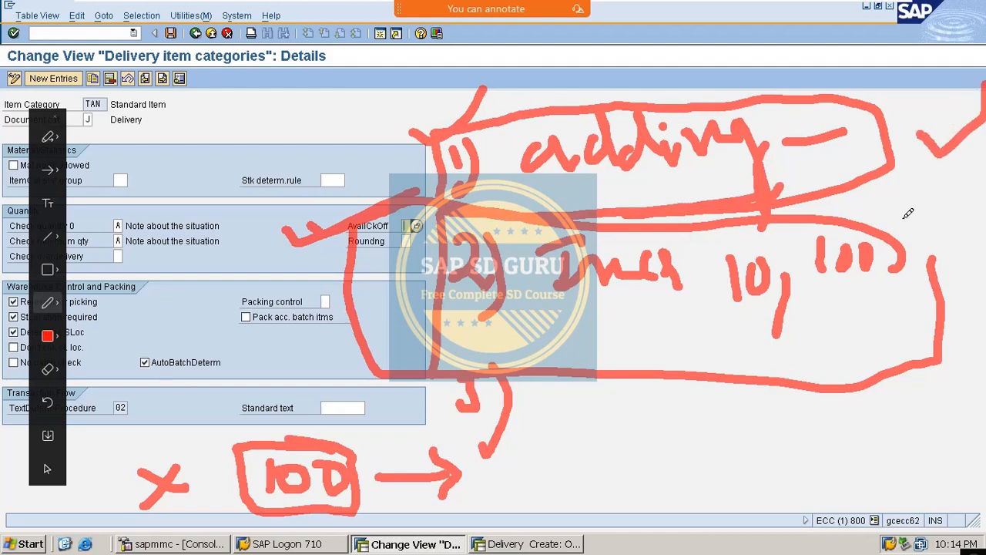
pyautogui.moveTo(531, 330); pyautogui.dragTo(679, 302)
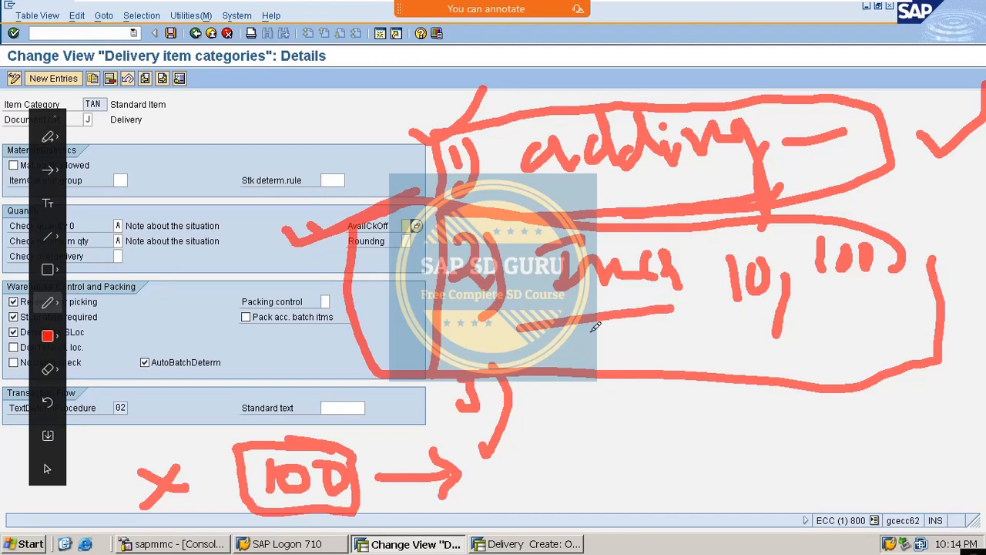
pyautogui.moveTo(554, 342); pyautogui.dragTo(728, 309)
pyautogui.moveTo(813, 308); pyautogui.dragTo(893, 291)
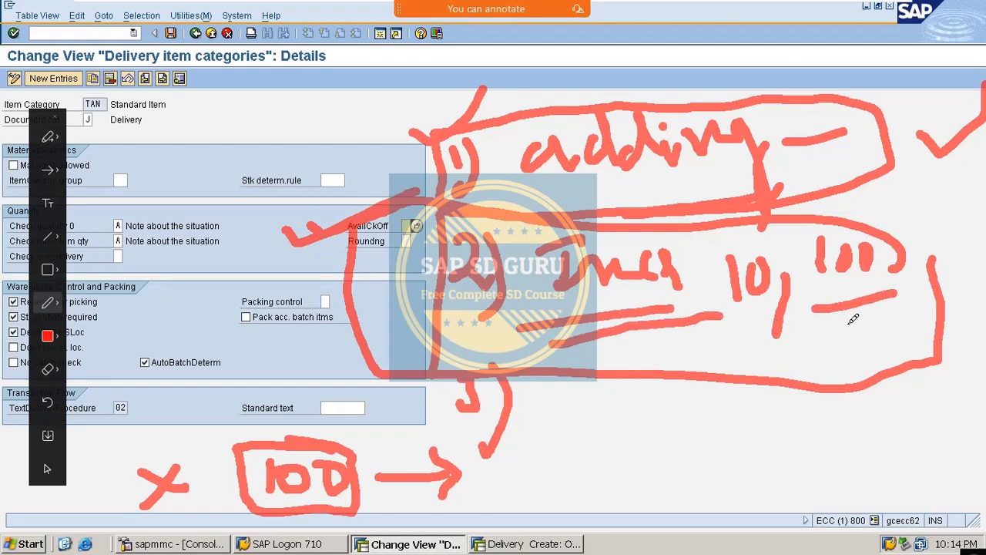
pyautogui.moveTo(840, 321); pyautogui.dragTo(984, 292)
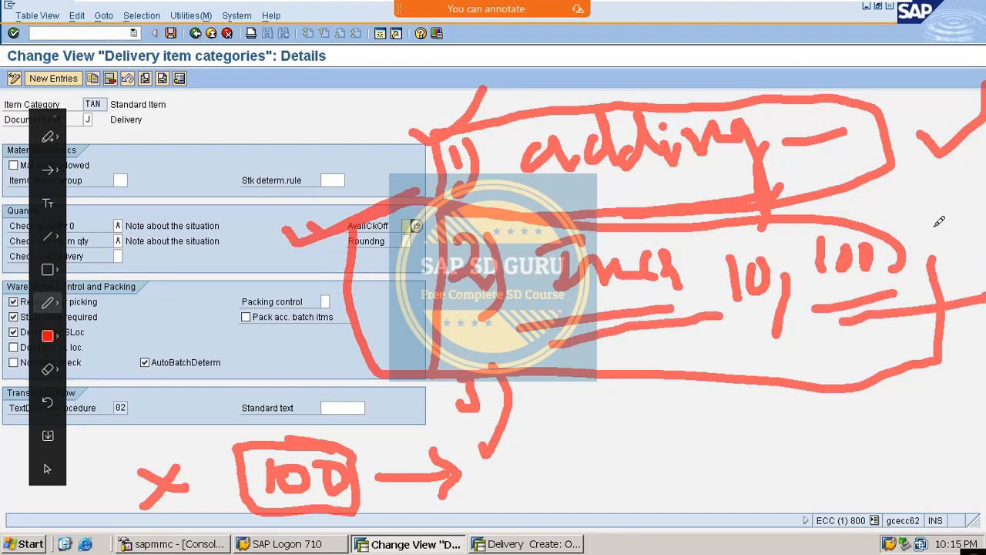
pyautogui.moveTo(935, 222); pyautogui.dragTo(984, 171)
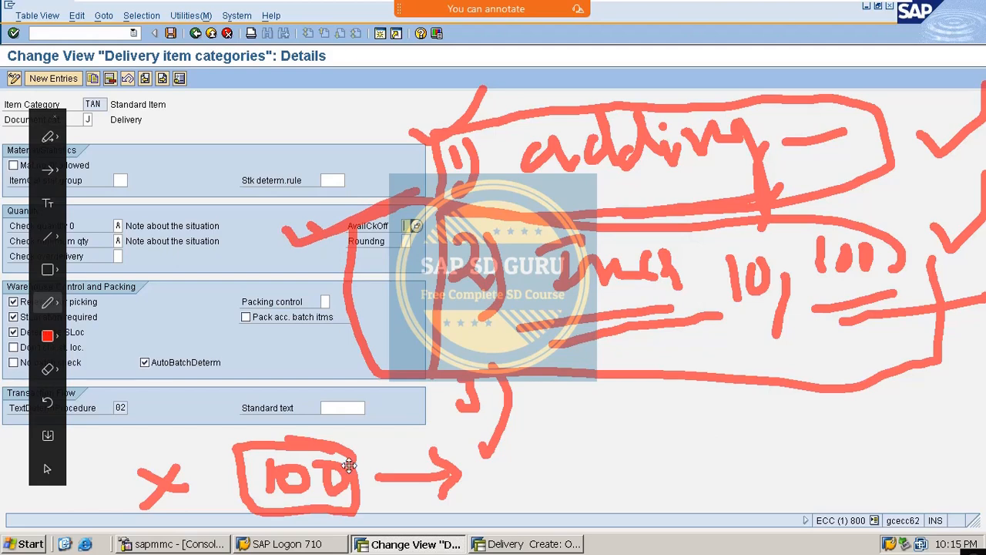
# Clear the annotations and dismiss the meeting notice, and view the open VAXINE-200 delivery before returning to item category TAN.
pyautogui.moveTo(349, 465); pyautogui.dragTo(355, 464)
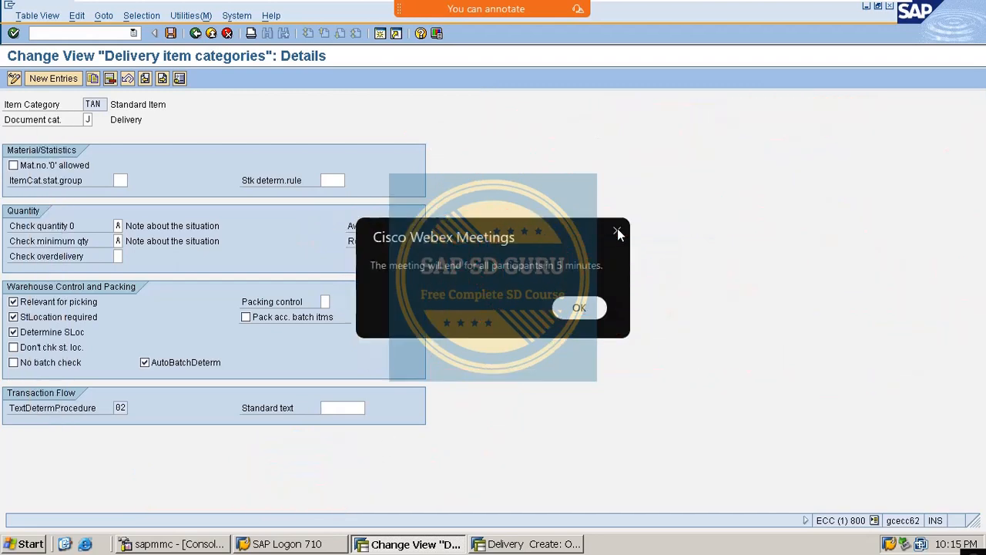
pyautogui.click(584, 308)
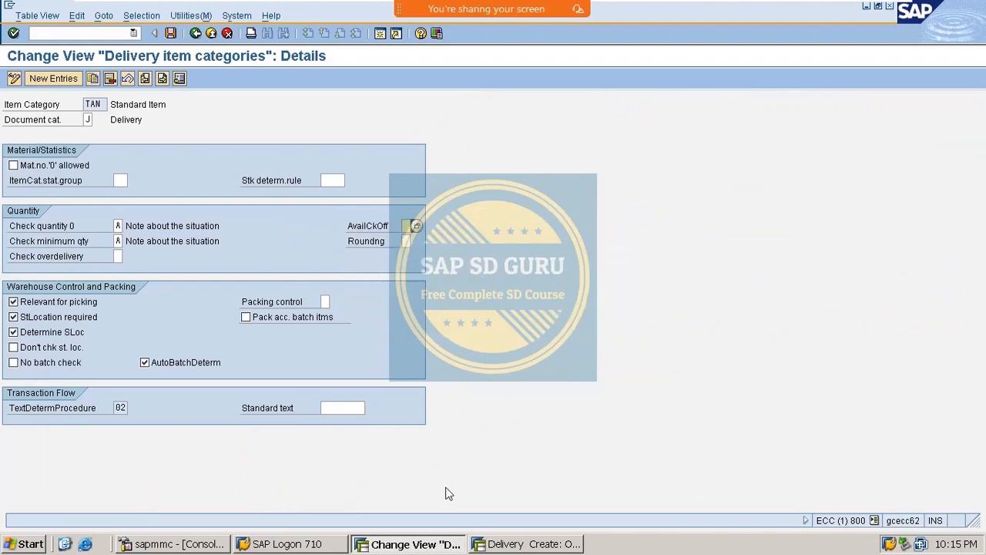
pyautogui.click(501, 543)
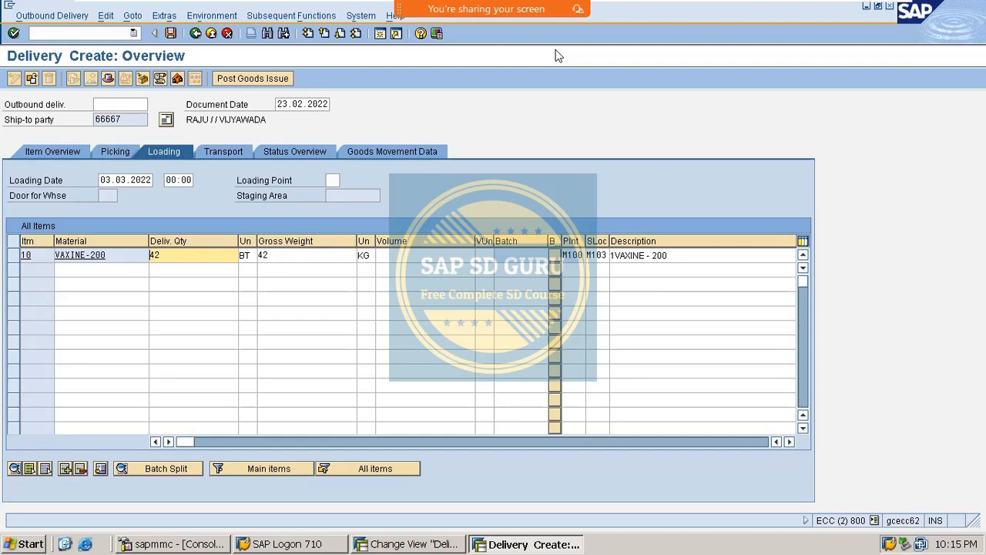
pyautogui.click(420, 545)
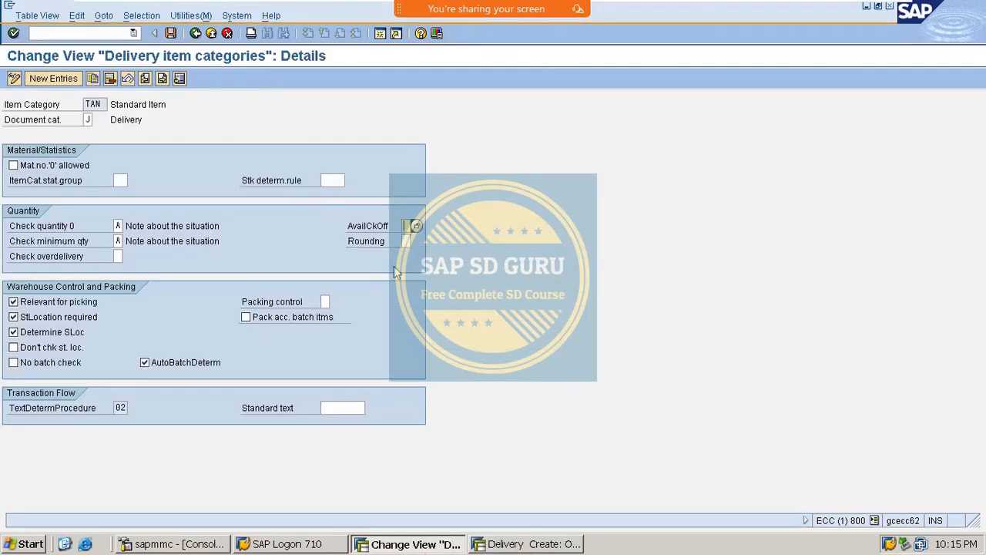
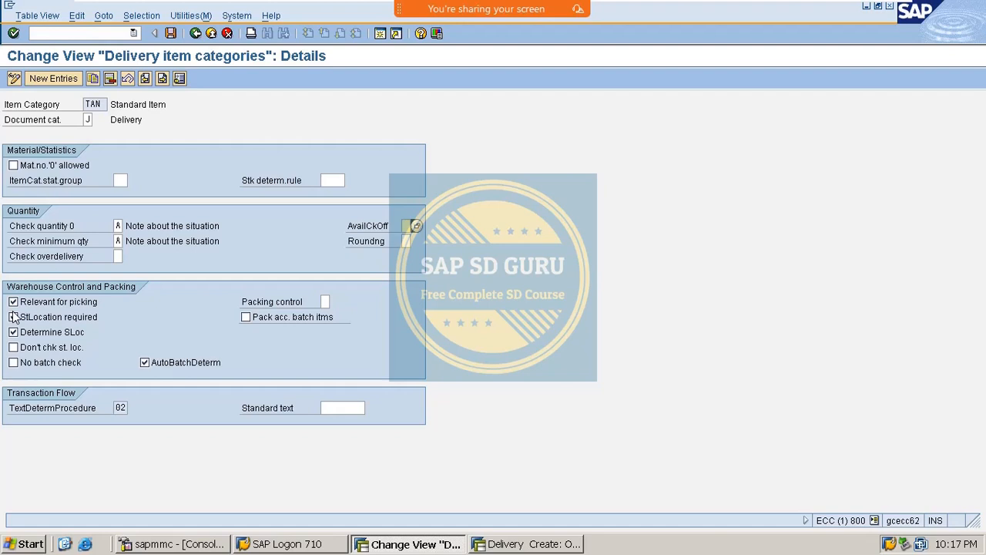
# Deselect "Relevant for picking" for item category TAN and display the picking data of the open VAXINE-200 delivery.
pyautogui.click(14, 317)
pyautogui.moveTo(565, 7)
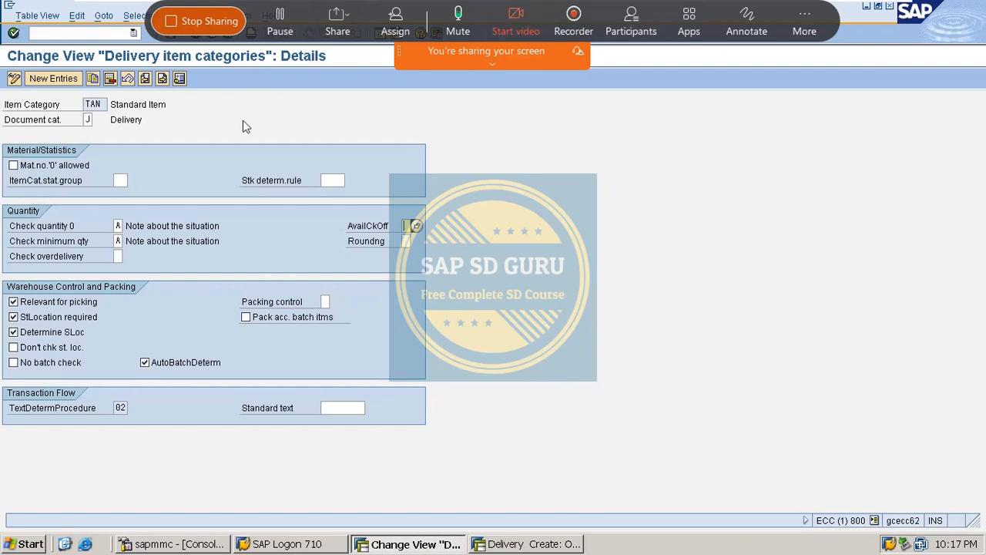
pyautogui.click(71, 301)
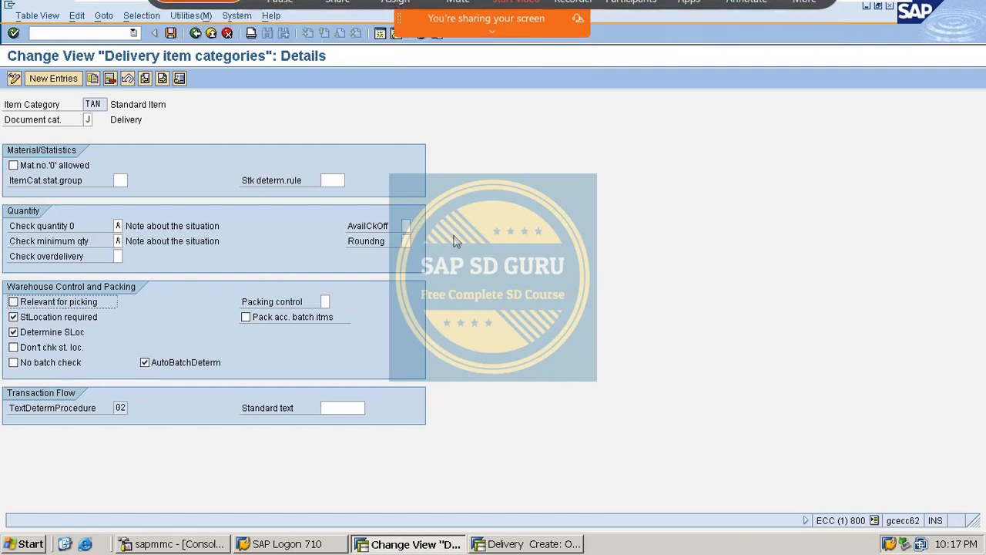
pyautogui.click(523, 543)
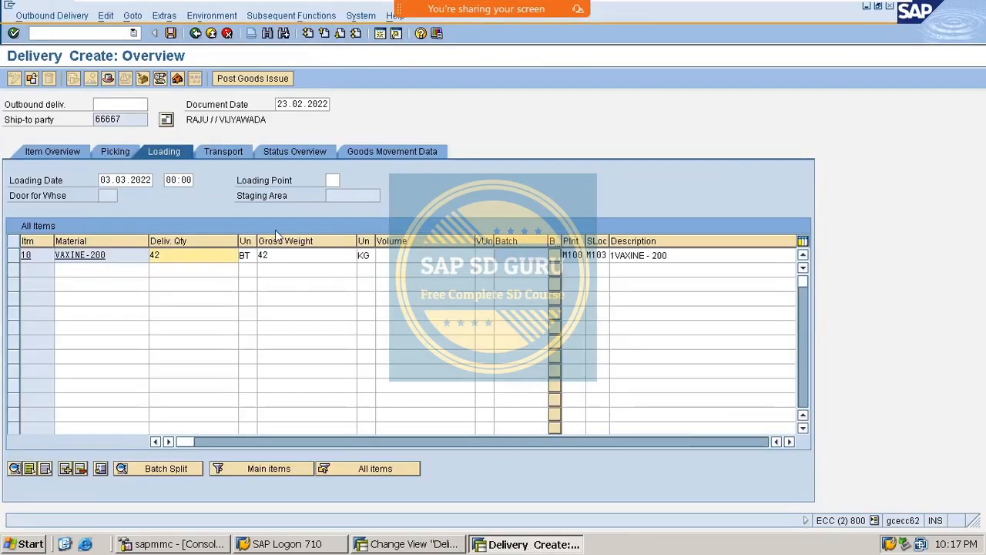
pyautogui.click(116, 152)
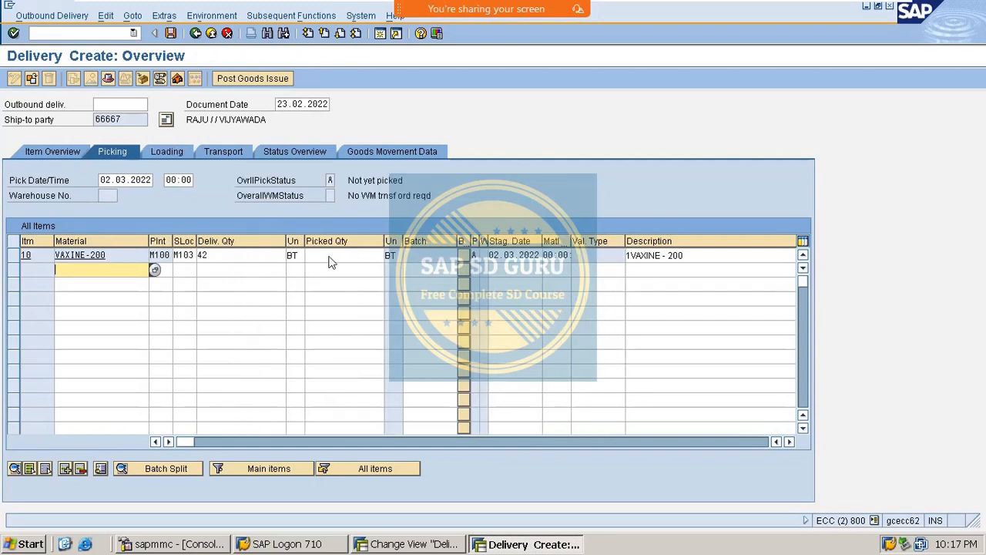
# Check the delivery's picked quantity field, save item category TAN without picking relevance, and return to the open delivery.
pyautogui.click(346, 258)
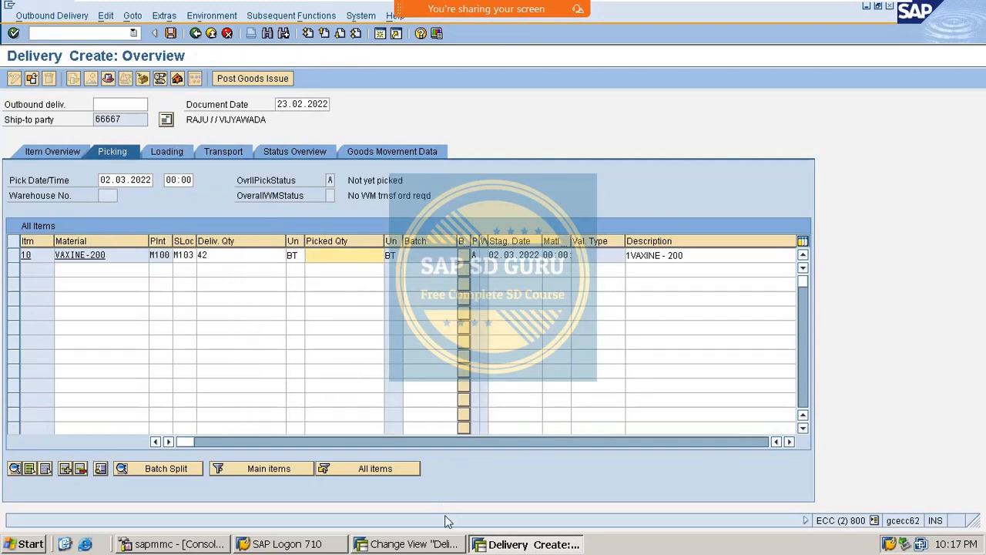
pyautogui.click(438, 547)
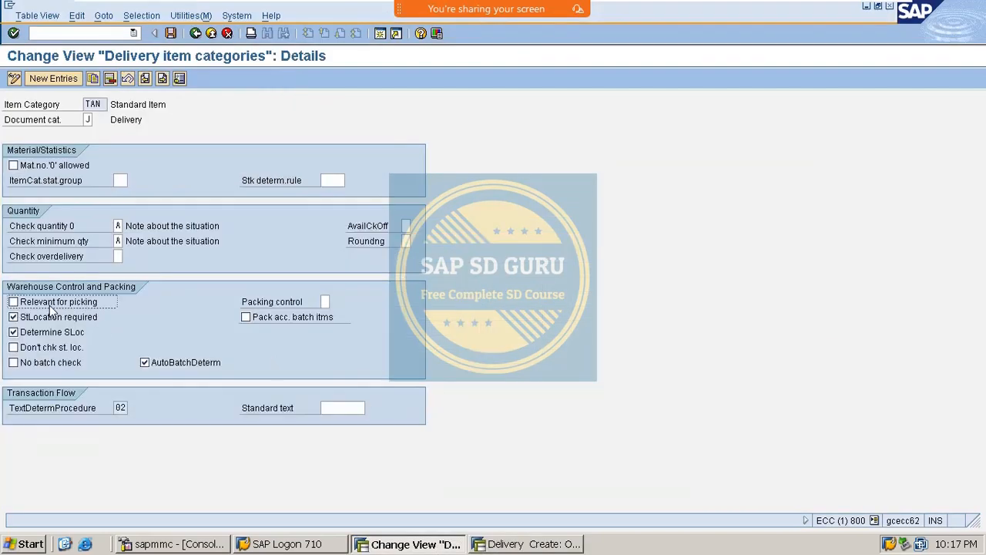
pyautogui.click(170, 33)
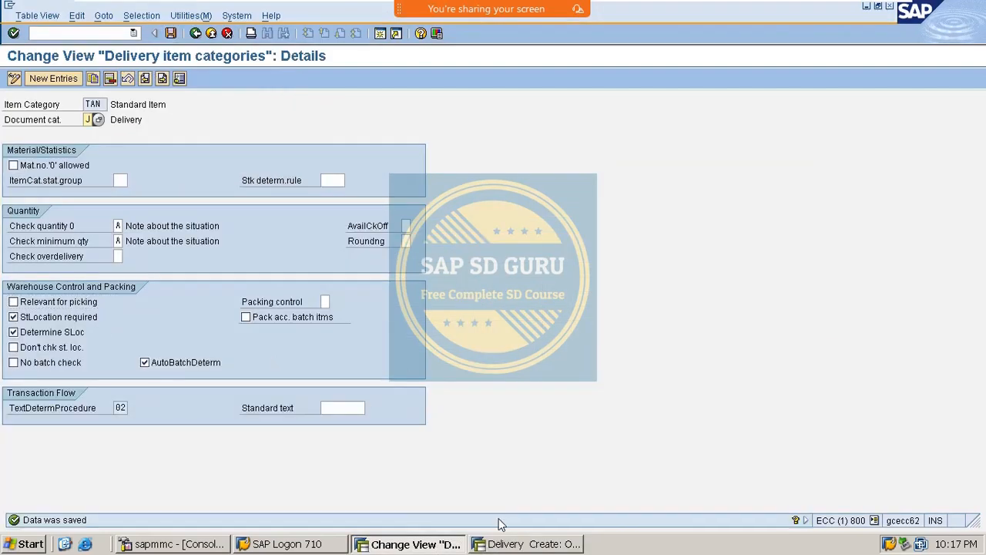
pyautogui.hotkey('alt', 'Tab')
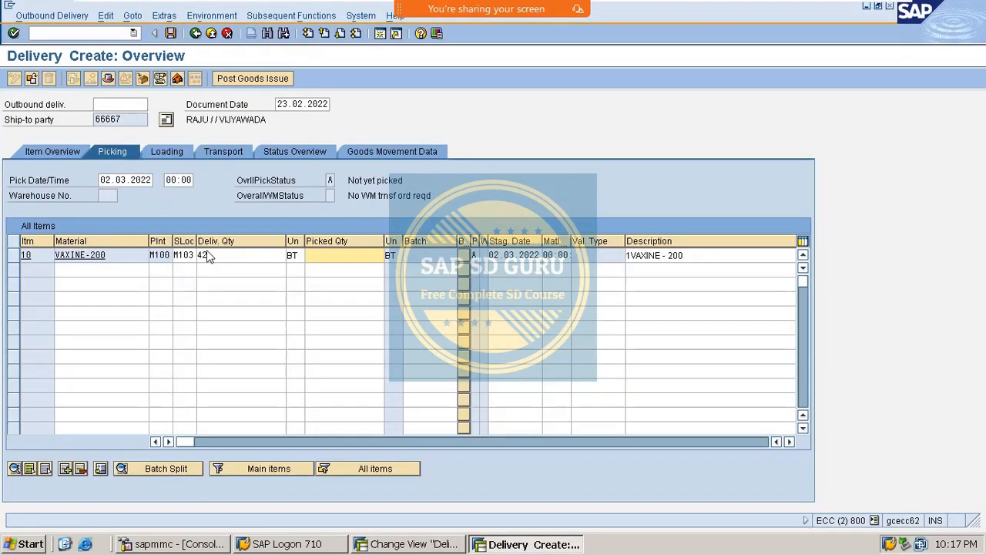
# Start a new sales order in VA01 with order type OR and choose the sold-to party.
pyautogui.click(87, 33)
pyautogui.write('/nva01')
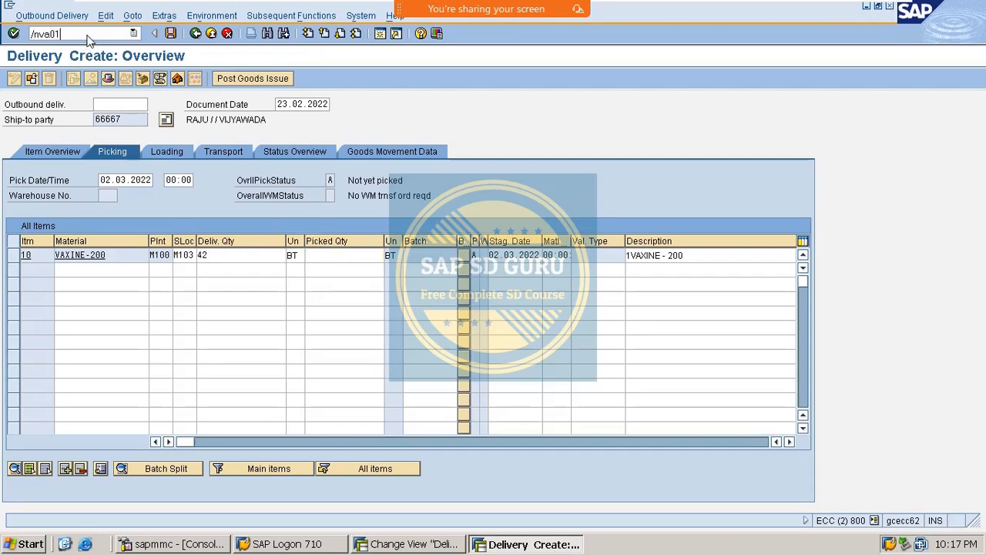
pyautogui.press('Return')
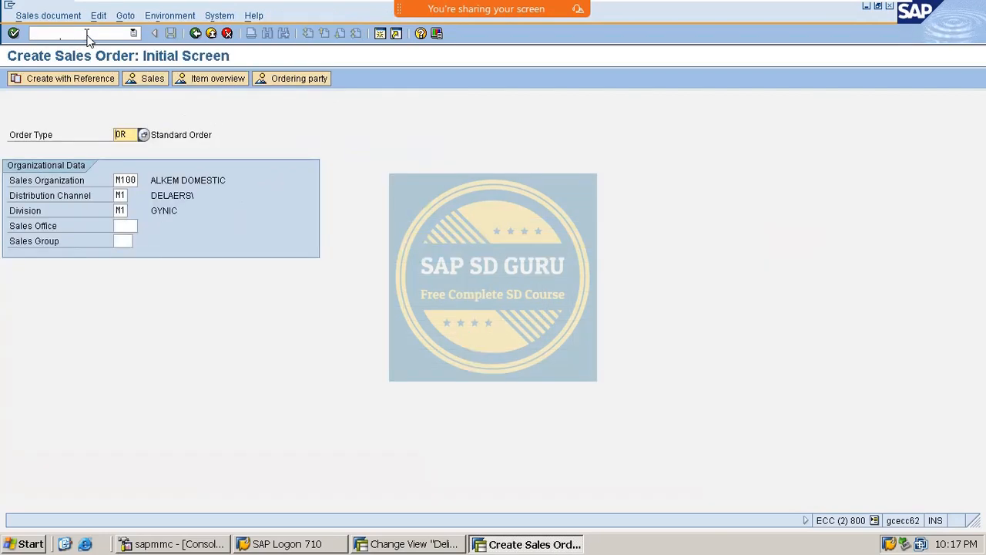
pyautogui.press('Return')
pyautogui.press('Down')
pyautogui.press('Return')
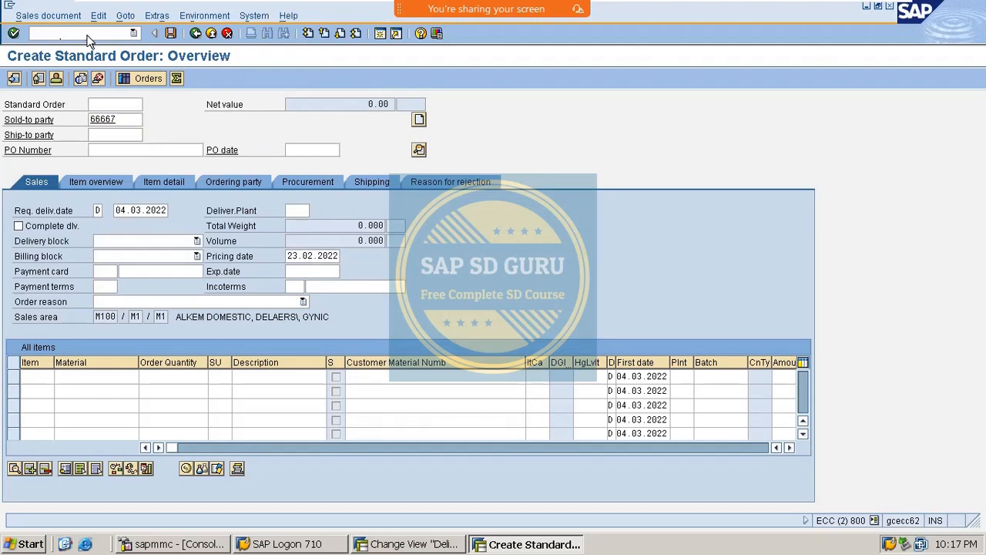
# Confirm the customer, enter material vaxine-200 with order quantity 1, and create the delivery directly from the sales order.
pyautogui.press('Return')
pyautogui.press('Down')
pyautogui.press('Return')
pyautogui.press('Tab')
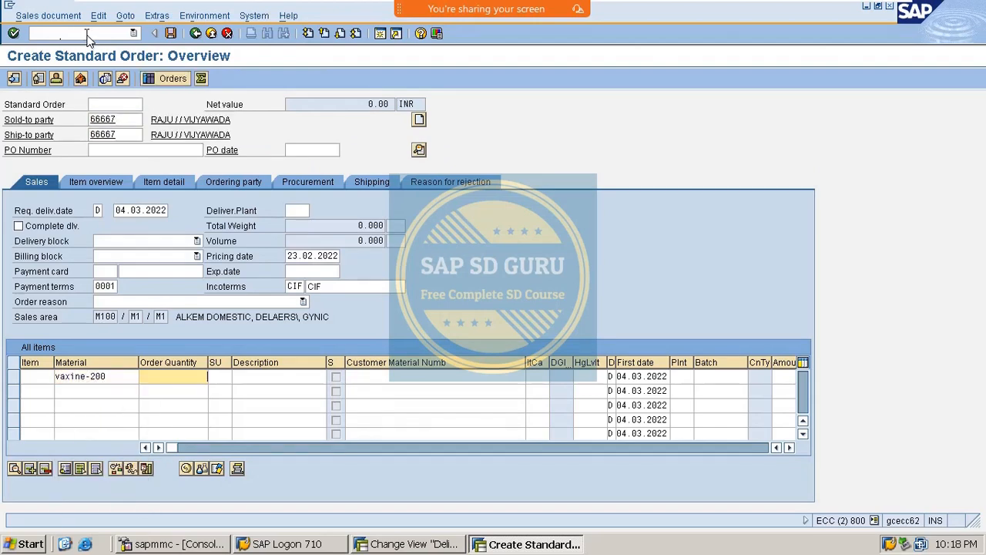
pyautogui.write('1')
pyautogui.press('Return')
pyautogui.click(46, 16)
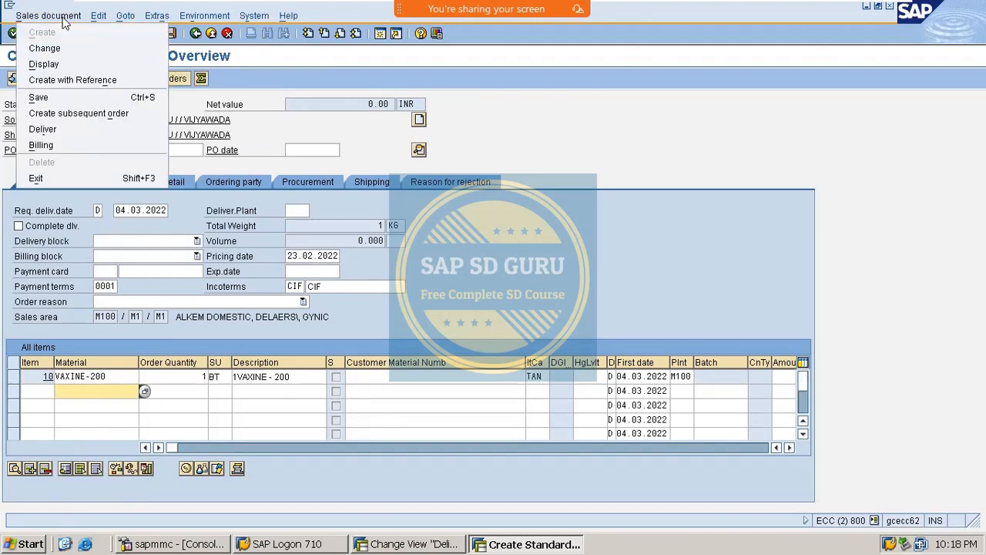
pyautogui.click(88, 136)
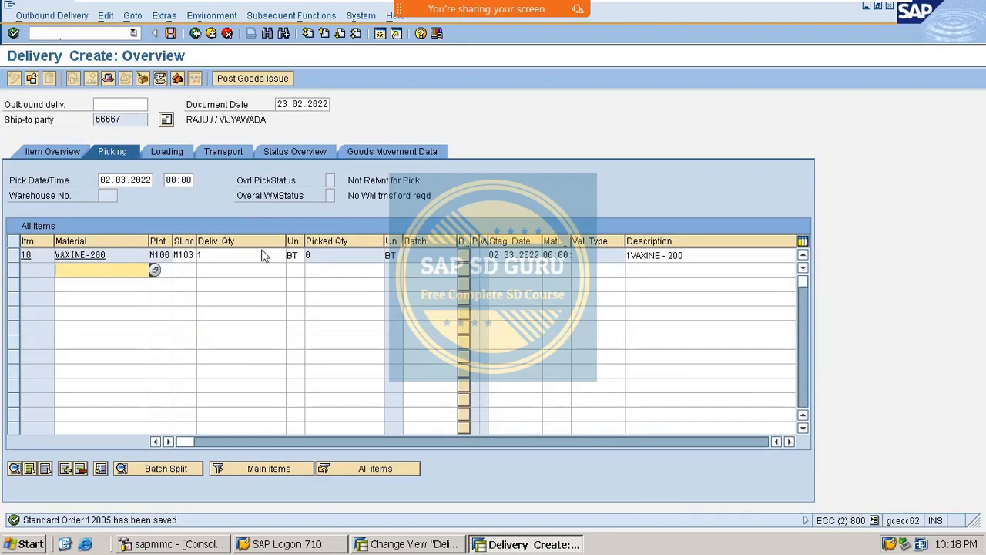
# Compare the picked and delivery quantities of the VAXINE-200 item, and post goods issue for the delivery.
pyautogui.click(309, 255)
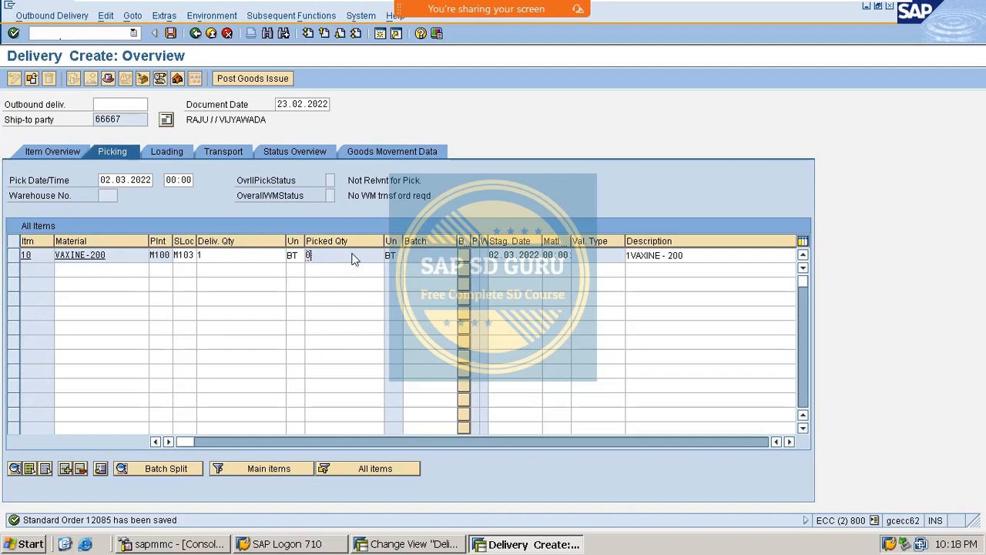
pyautogui.moveTo(315, 255); pyautogui.dragTo(198, 255)
pyautogui.click(281, 78)
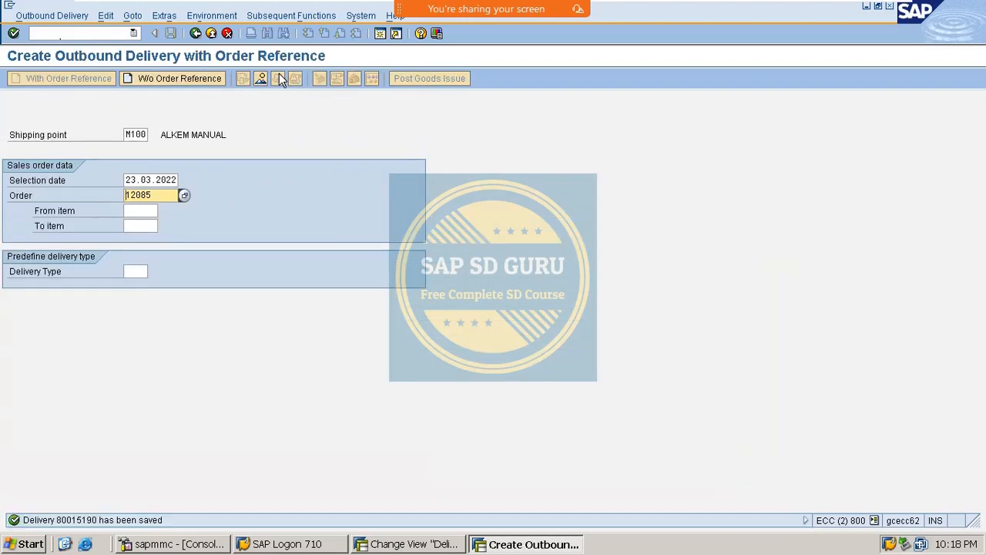
# Return to the details of delivery item category TAN and select "Relevant for picking".
pyautogui.hotkey('alt', 'Tab')
pyautogui.click(552, 241)
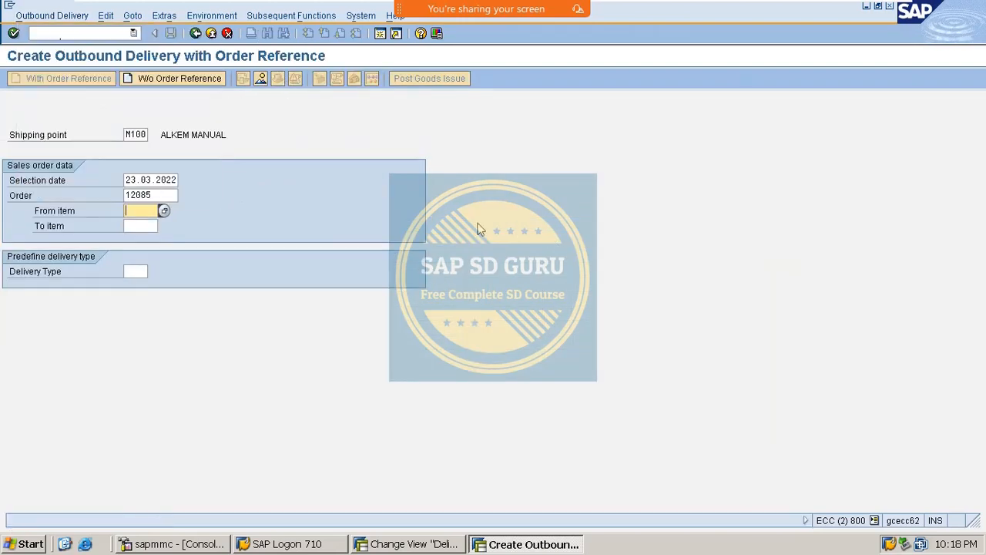
pyautogui.click(396, 545)
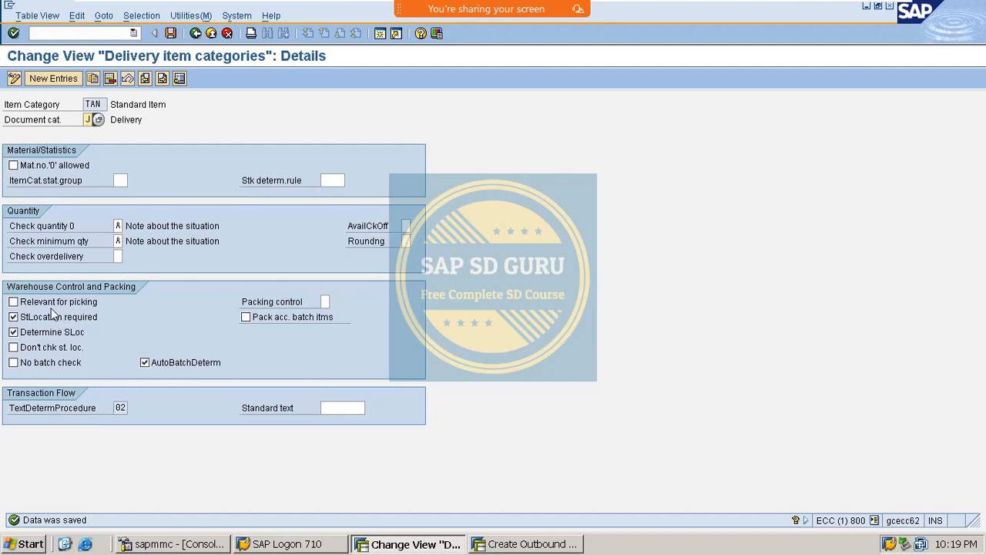
pyautogui.click(60, 303)
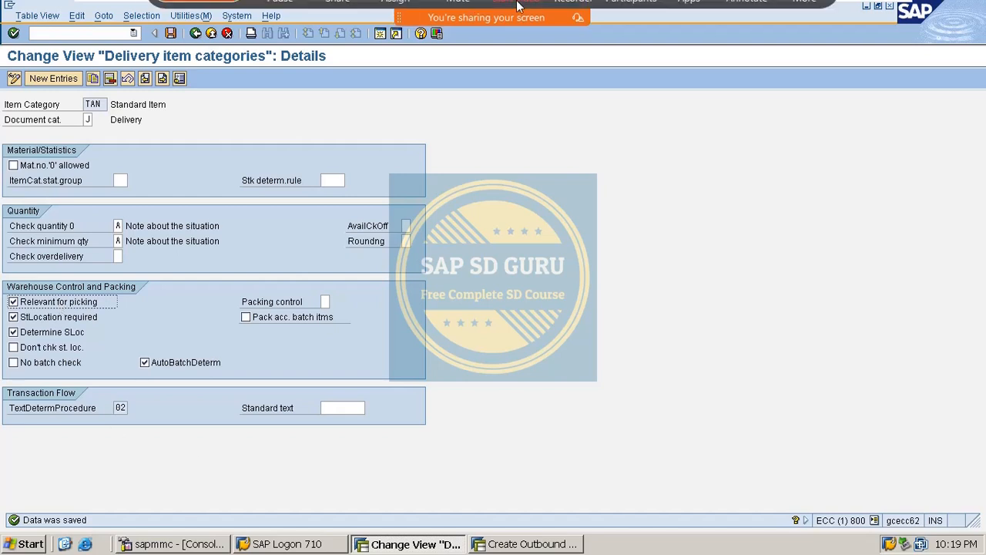
# Turn on screen annotation and handwrite "KEN" and "KRN -" in red in the empty area beside the TAN settings.
pyautogui.click(747, 22)
pyautogui.moveTo(526, 159)
pyautogui.mouseDown()
pyautogui.moveTo(506, 250)
pyautogui.moveTo(545, 222)
pyautogui.mouseUp()
pyautogui.moveTo(606, 161)
pyautogui.mouseDown()
pyautogui.moveTo(568, 216)
pyautogui.moveTo(633, 171)
pyautogui.moveTo(733, 171)
pyautogui.mouseUp()
pyautogui.moveTo(556, 264)
pyautogui.mouseDown()
pyautogui.moveTo(546, 325)
pyautogui.moveTo(616, 307)
pyautogui.moveTo(647, 270)
pyautogui.moveTo(690, 249)
pyautogui.moveTo(715, 261)
pyautogui.moveTo(717, 217)
pyautogui.moveTo(787, 222)
pyautogui.mouseUp()
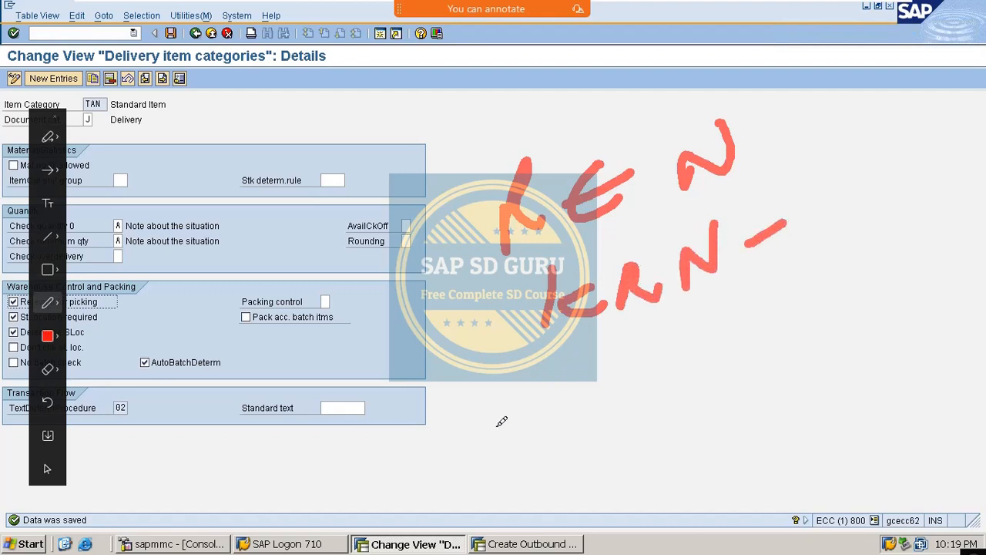
# Handwrite "KAN — Fill" in red below the "KRN -" note.
pyautogui.moveTo(520, 385); pyautogui.dragTo(522, 418)
pyautogui.moveTo(553, 379)
pyautogui.mouseDown()
pyautogui.moveTo(541, 406)
pyautogui.moveTo(562, 420)
pyautogui.mouseUp()
pyautogui.moveTo(579, 414)
pyautogui.mouseDown()
pyautogui.moveTo(587, 365)
pyautogui.moveTo(612, 401)
pyautogui.moveTo(615, 381)
pyautogui.mouseUp()
pyautogui.moveTo(621, 379)
pyautogui.mouseDown()
pyautogui.moveTo(627, 389)
pyautogui.moveTo(647, 339)
pyautogui.mouseUp()
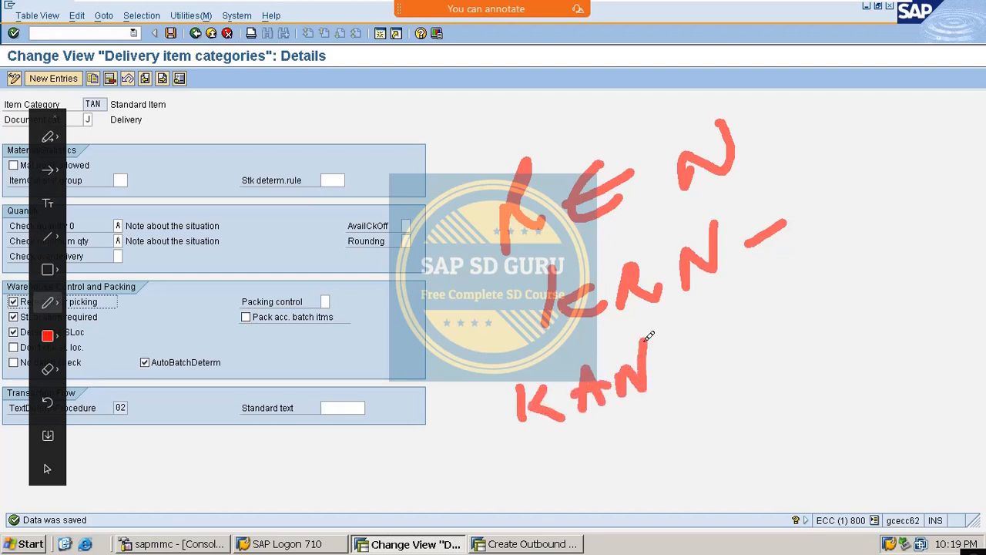
pyautogui.moveTo(701, 358); pyautogui.dragTo(770, 333)
pyautogui.moveTo(798, 301)
pyautogui.mouseDown()
pyautogui.moveTo(809, 344)
pyautogui.moveTo(845, 286)
pyautogui.mouseUp()
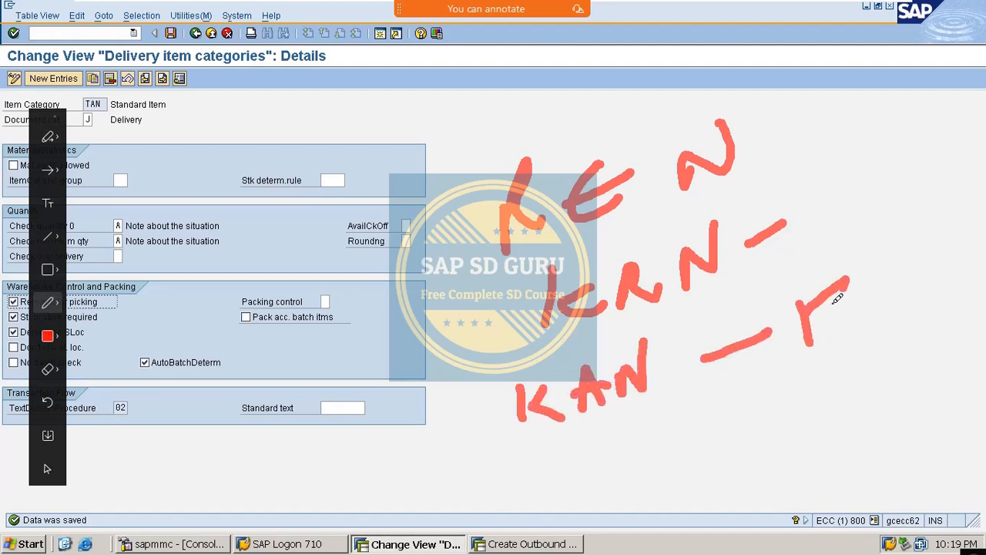
pyautogui.moveTo(808, 321)
pyautogui.mouseDown()
pyautogui.moveTo(846, 294)
pyautogui.moveTo(811, 335)
pyautogui.moveTo(842, 311)
pyautogui.moveTo(865, 322)
pyautogui.mouseUp()
pyautogui.click(859, 282)
pyautogui.moveTo(886, 282); pyautogui.dragTo(891, 327)
pyautogui.moveTo(903, 237); pyautogui.dragTo(921, 323)
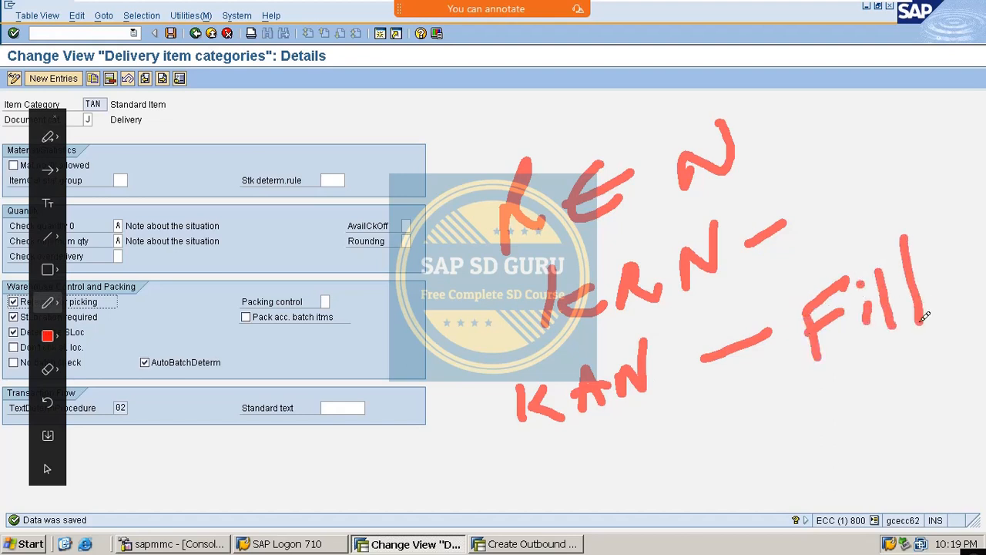
# Handwrite "KBN" below "KAN", followed by a dash and a short note.
pyautogui.moveTo(590, 453); pyautogui.dragTo(602, 494)
pyautogui.moveTo(630, 458)
pyautogui.mouseDown()
pyautogui.moveTo(640, 487)
pyautogui.moveTo(653, 440)
pyautogui.moveTo(669, 464)
pyautogui.moveTo(693, 462)
pyautogui.moveTo(736, 422)
pyautogui.mouseUp()
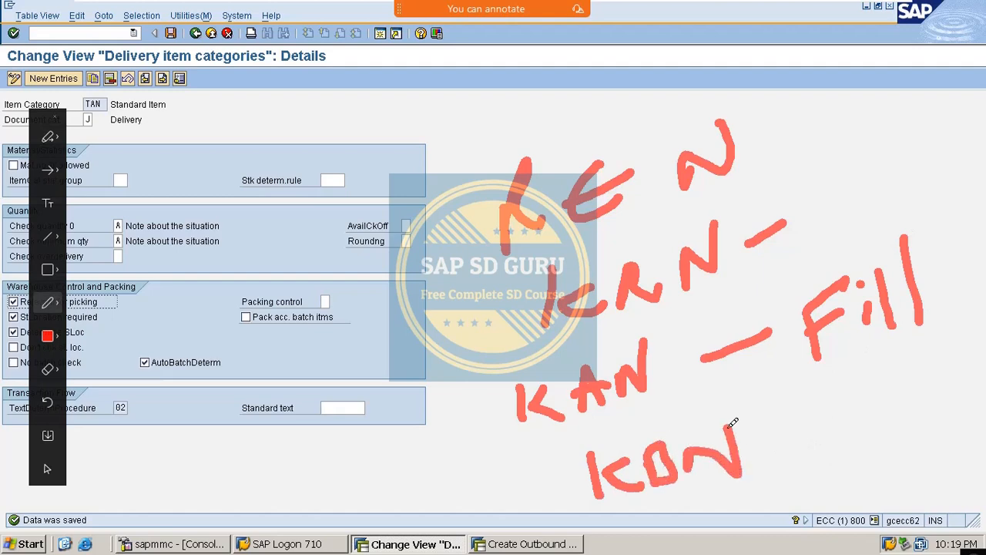
pyautogui.moveTo(779, 455); pyautogui.dragTo(807, 433)
pyautogui.moveTo(850, 393); pyautogui.dragTo(863, 446)
pyautogui.moveTo(841, 392)
pyautogui.mouseDown()
pyautogui.moveTo(848, 383)
pyautogui.moveTo(892, 438)
pyautogui.moveTo(903, 389)
pyautogui.moveTo(941, 379)
pyautogui.mouseUp()
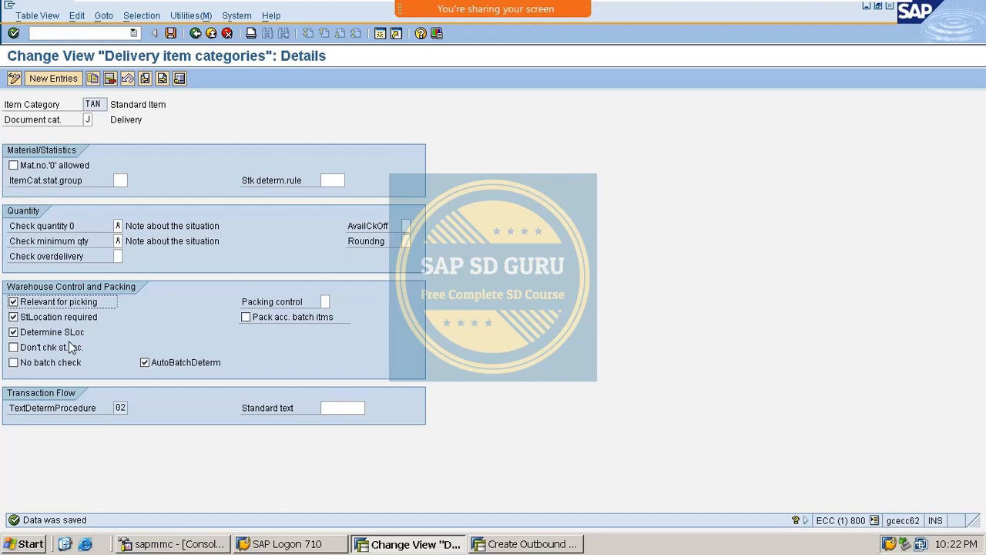
# Deselect "Determine SLoc" for item category TAN and save the change.
pyautogui.click(58, 331)
pyautogui.click(170, 33)
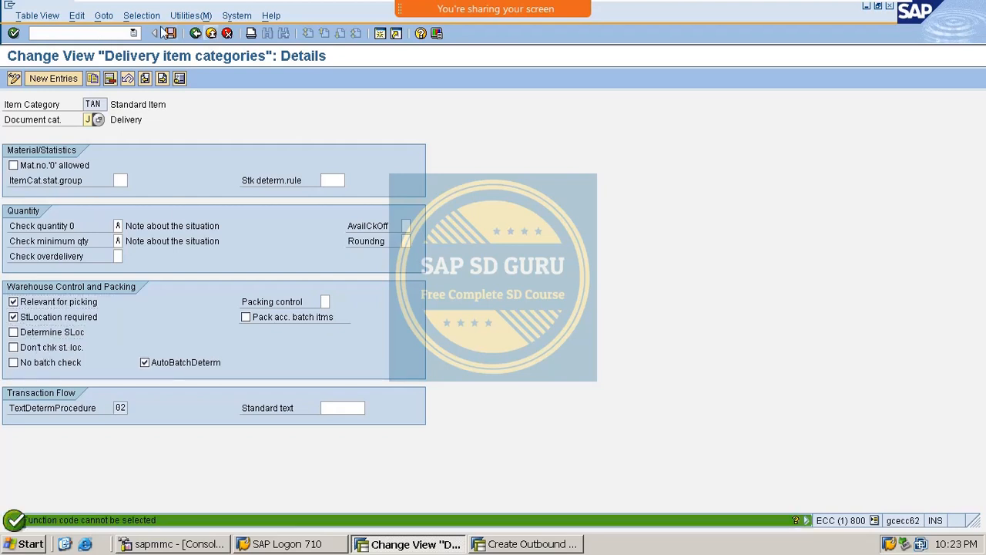
pyautogui.click(169, 34)
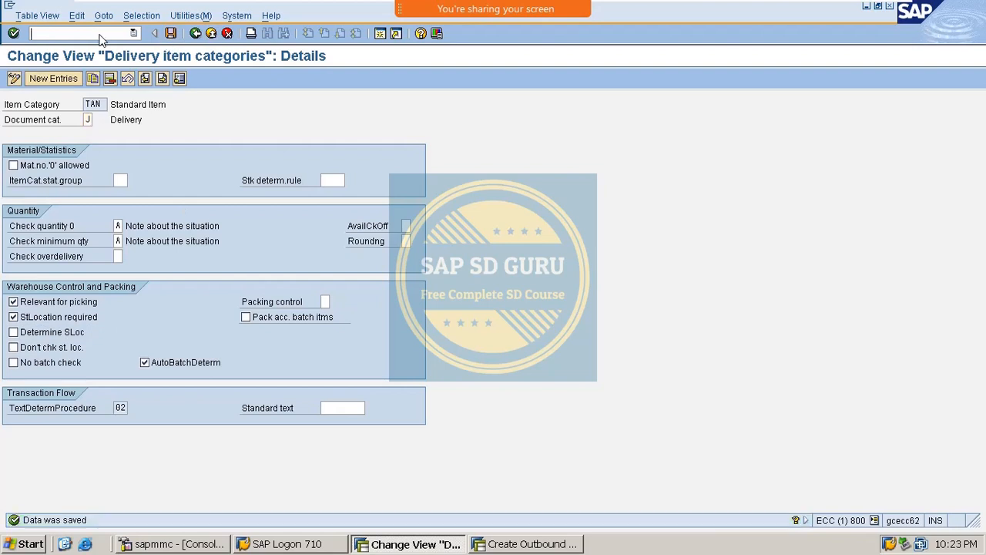
# Switch to the outbound delivery session, start a standard order of type OR in VA01, and enter the sold-to party.
pyautogui.click(497, 541)
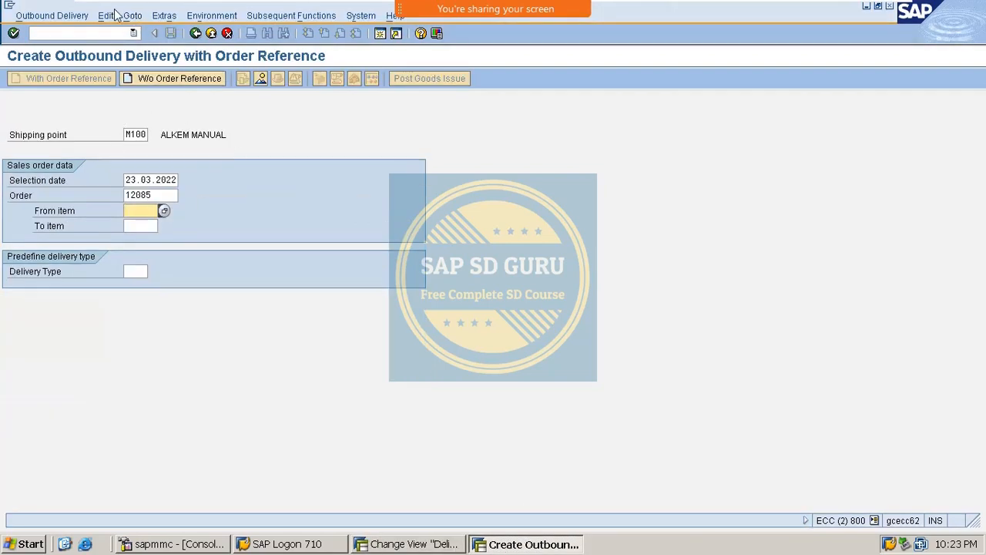
pyautogui.click(77, 34)
pyautogui.write('/nva01')
pyautogui.press('Return')
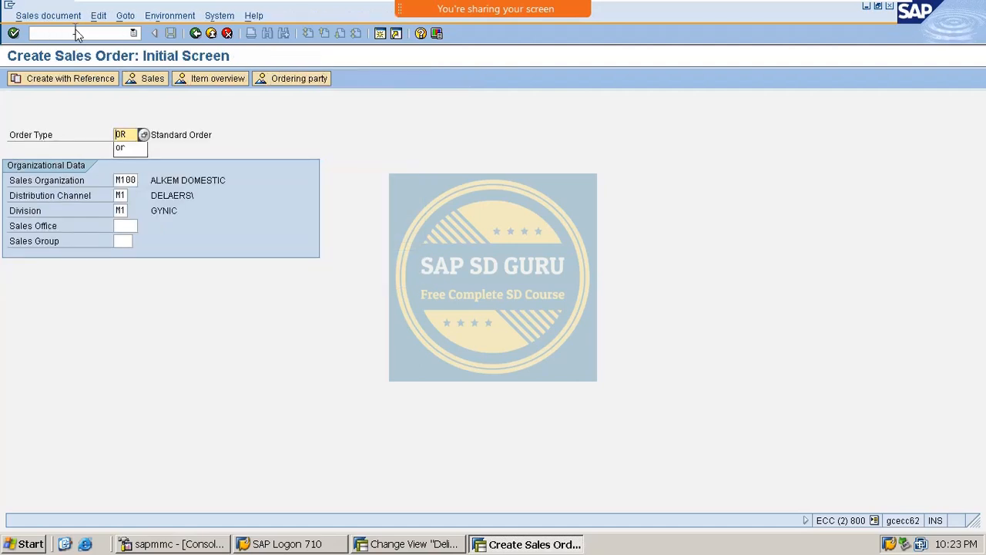
pyautogui.press('Return')
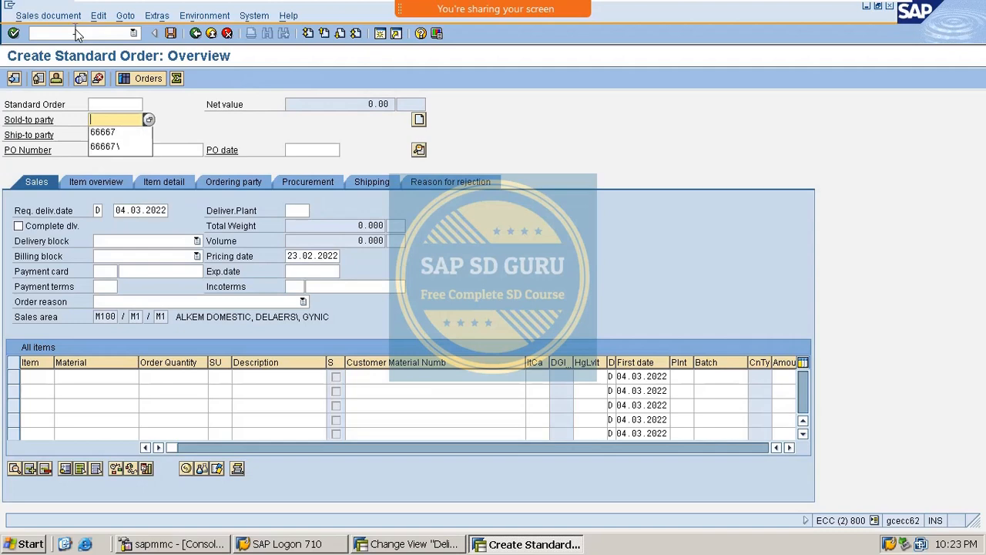
pyautogui.press('Down')
pyautogui.press('Return')
pyautogui.press('Return')
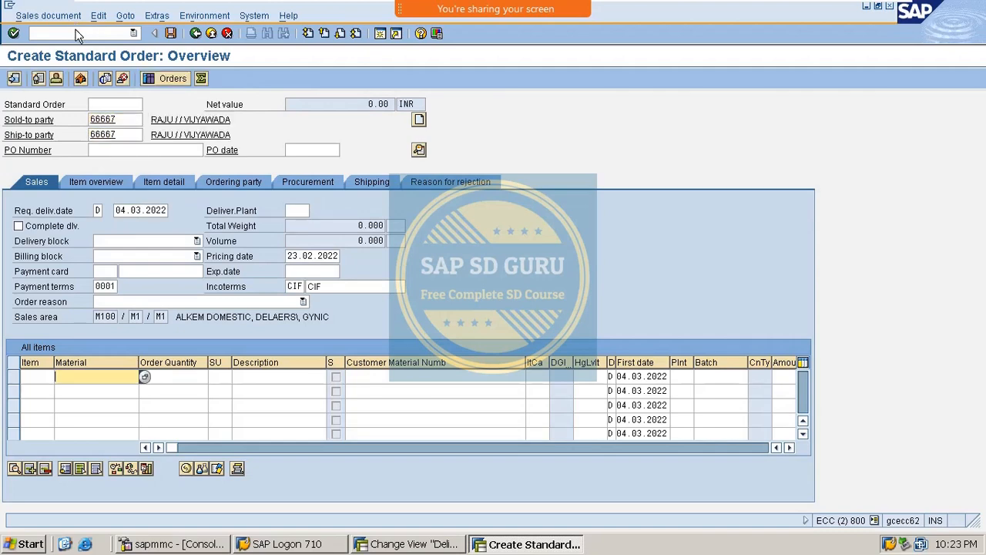
# Add material vaxine-200 with order quantity 1 to the new sales order and create its delivery.
pyautogui.press('Down')
pyautogui.press('Return')
pyautogui.press('Tab')
pyautogui.write('1')
pyautogui.press('Return')
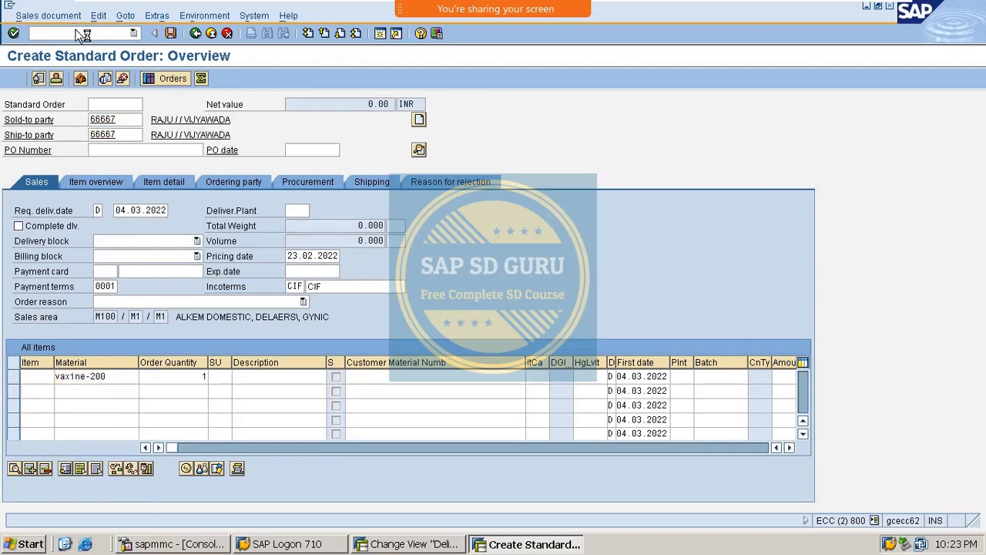
pyautogui.click(48, 15)
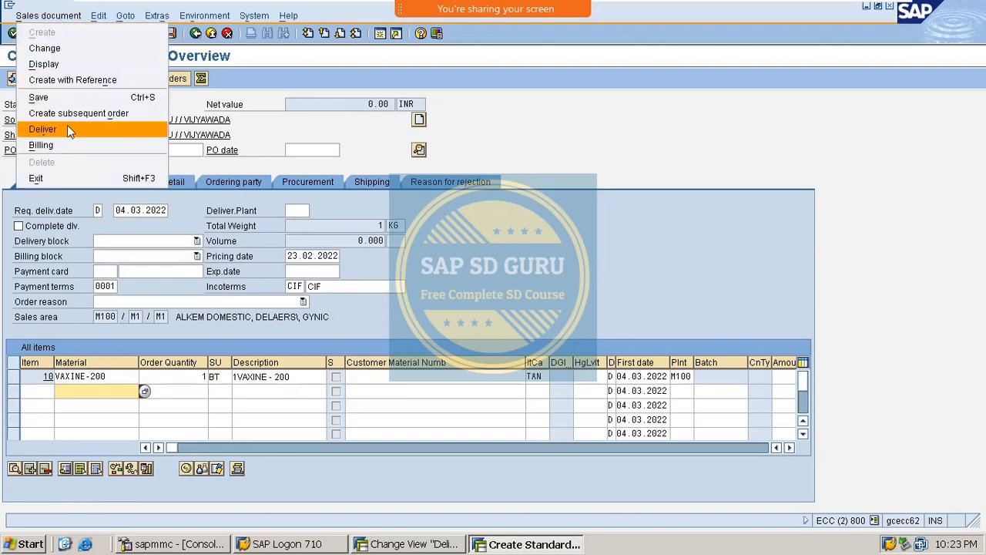
pyautogui.click(67, 131)
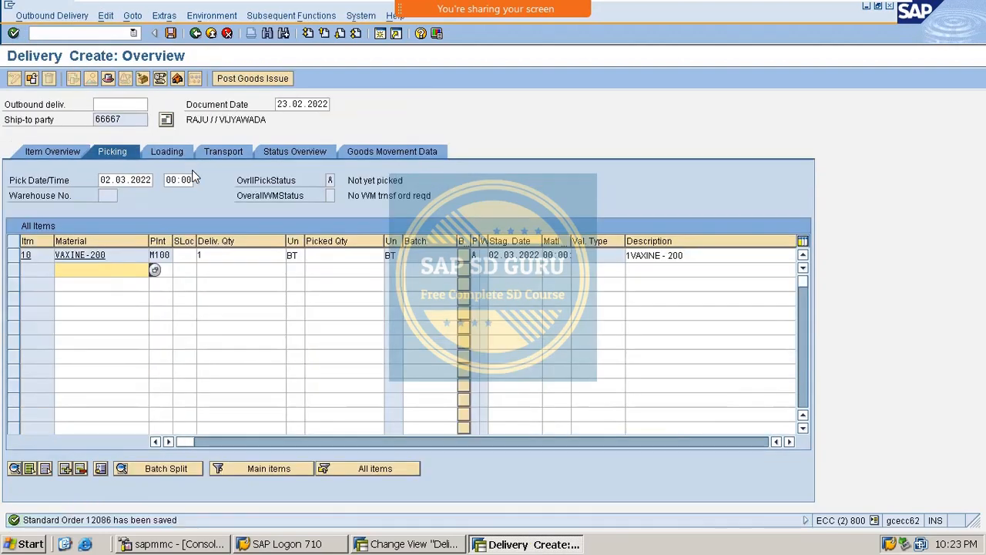
# Check the storage location field of the VAXINE-200 delivery item, and close that session without saving the delivery.
pyautogui.click(188, 256)
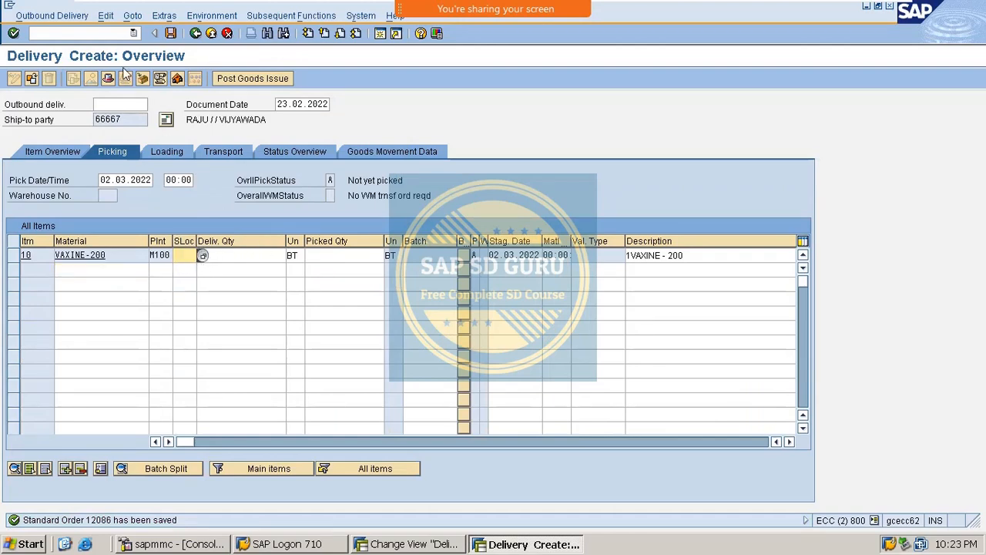
pyautogui.click(95, 35)
pyautogui.write('/i')
pyautogui.press('Return')
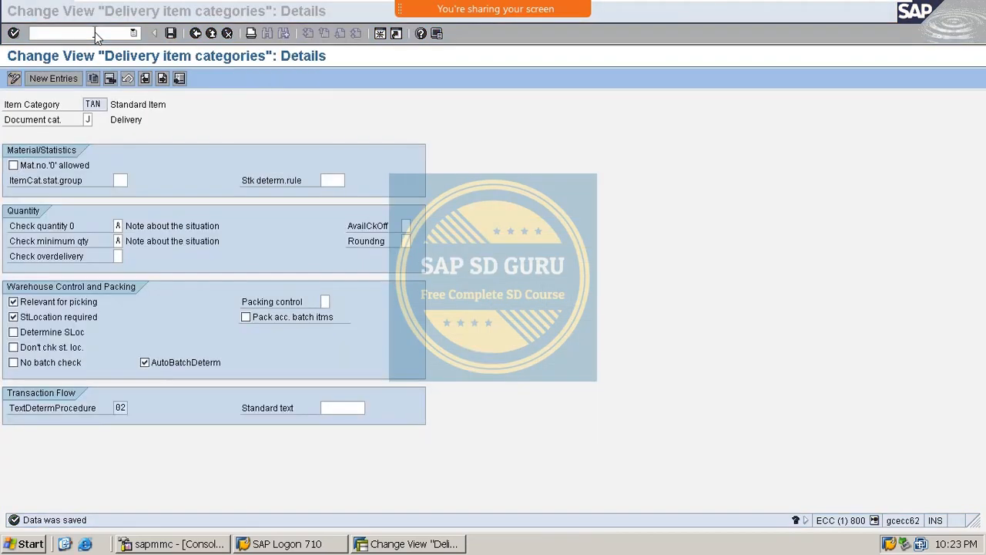
# Select "Determine SLoc" for item category TAN again and save the setting.
pyautogui.click(68, 337)
pyautogui.click(174, 33)
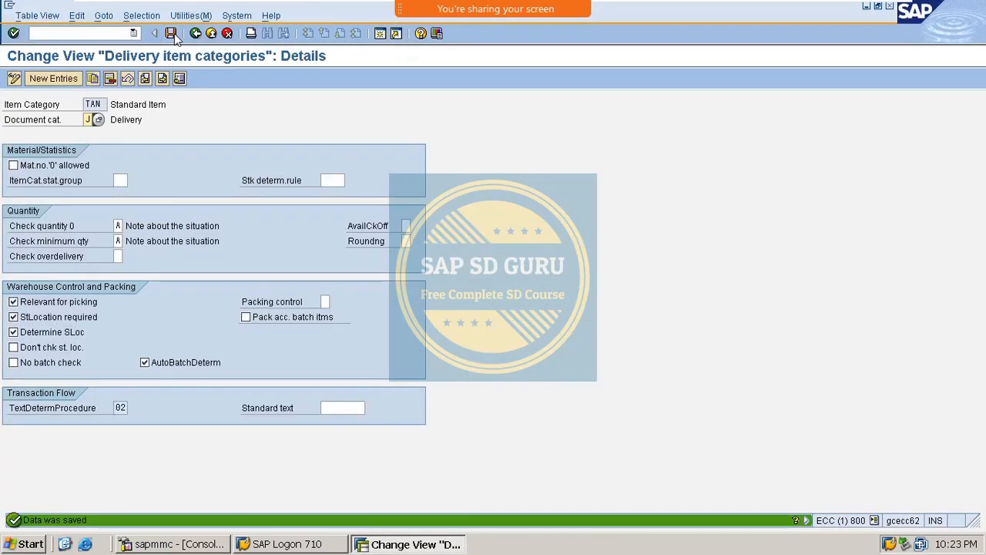
pyautogui.hotkey('alt', 'Tab')
pyautogui.click(356, 161)
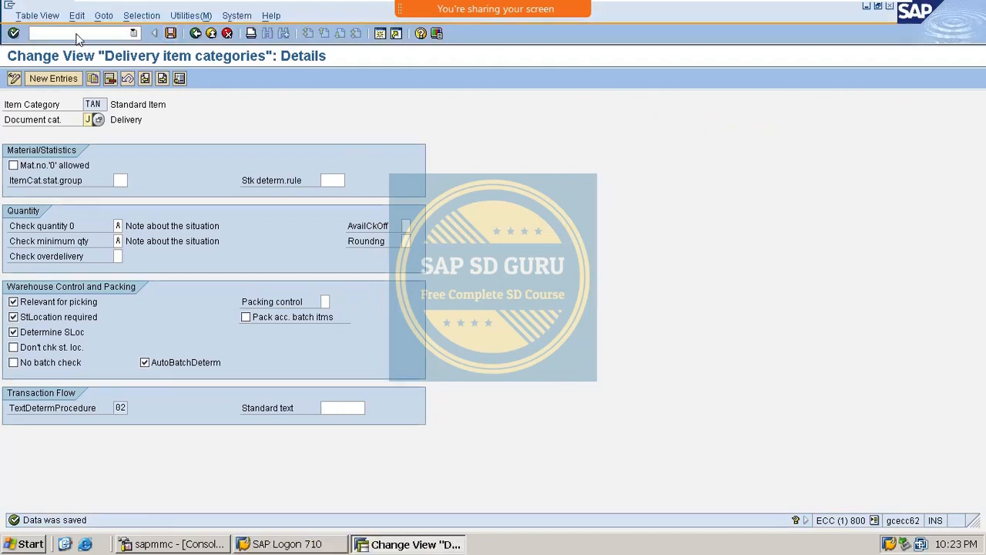
# Create an outbound delivery with reference to the last saved VAXINE-200 sales order to show its picking data.
pyautogui.click(66, 36)
pyautogui.write('/nvl01')
pyautogui.press('Return')
pyautogui.press('Return')
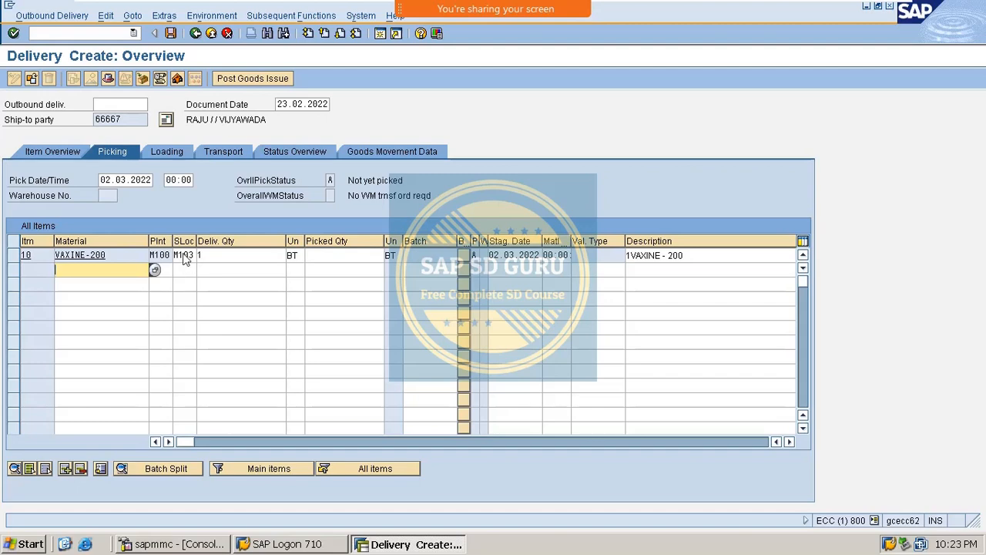
# Check the storage location field of the VAXINE-200 delivery item, and close the SAP Logon 710 window.
pyautogui.click(184, 257)
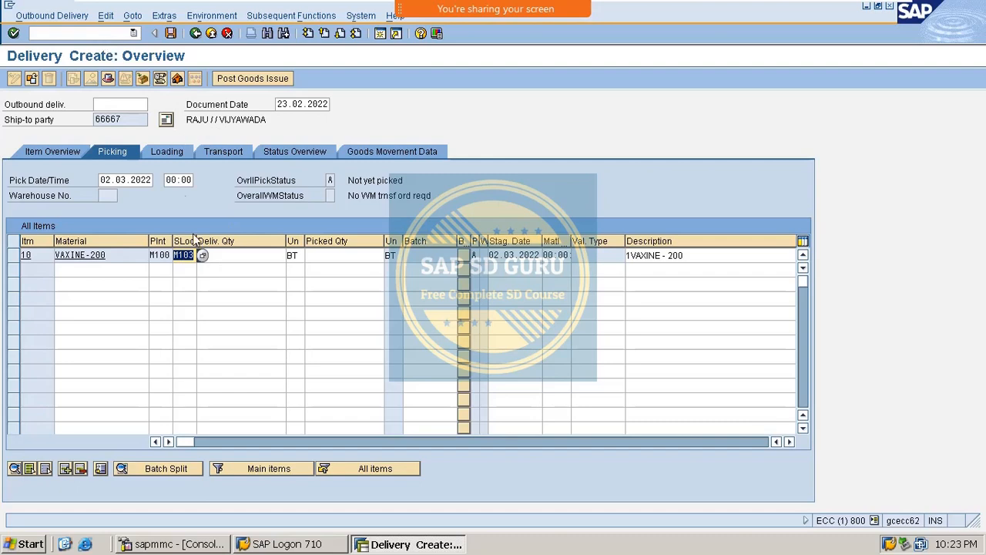
pyautogui.click(285, 544)
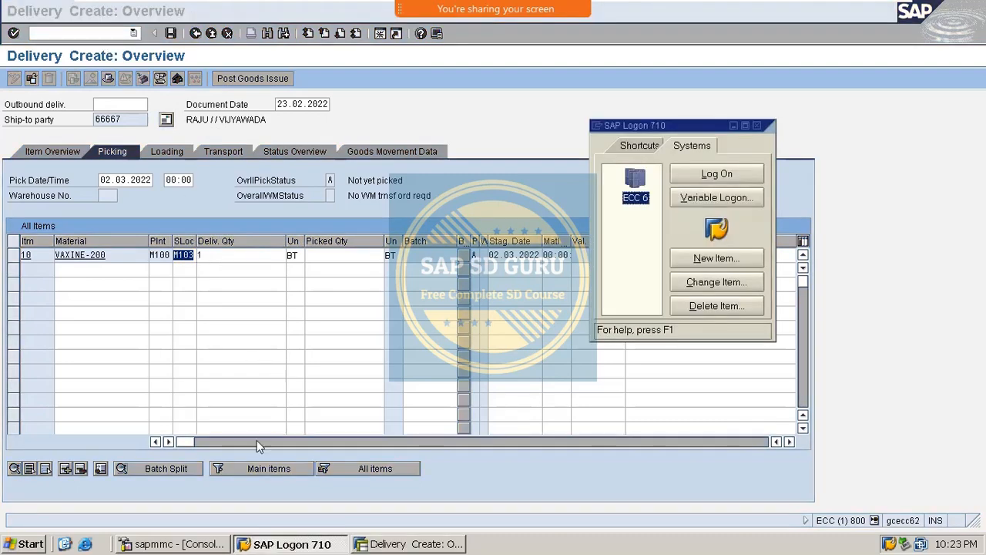
pyautogui.moveTo(753, 127); pyautogui.dragTo(754, 126)
pyautogui.click(758, 126)
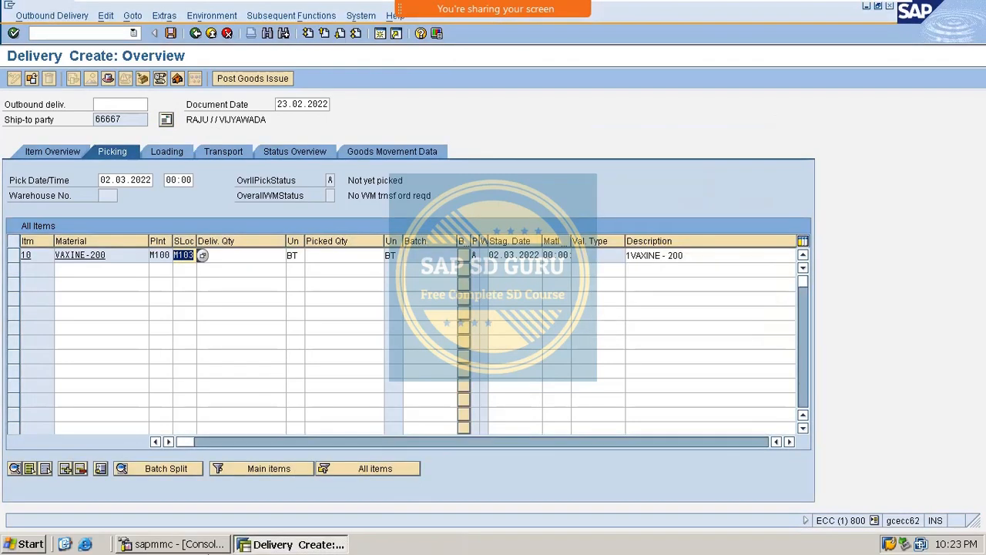
pyautogui.press('Return')
# Leave the delivery without saving and start transaction 0VLP to maintain delivery item categories.
pyautogui.click(49, 29)
pyautogui.write('/n0v')
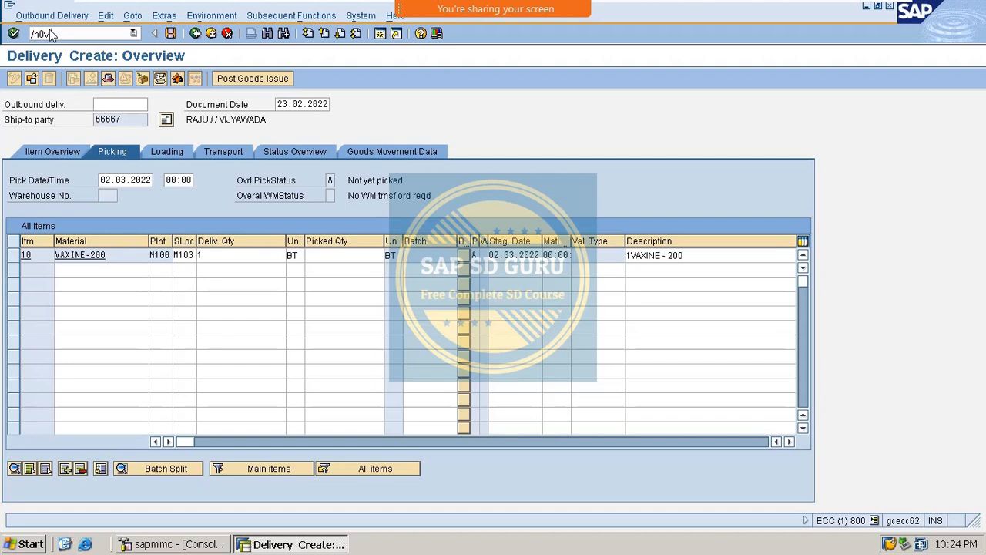
pyautogui.write('lp')
pyautogui.press('Return')
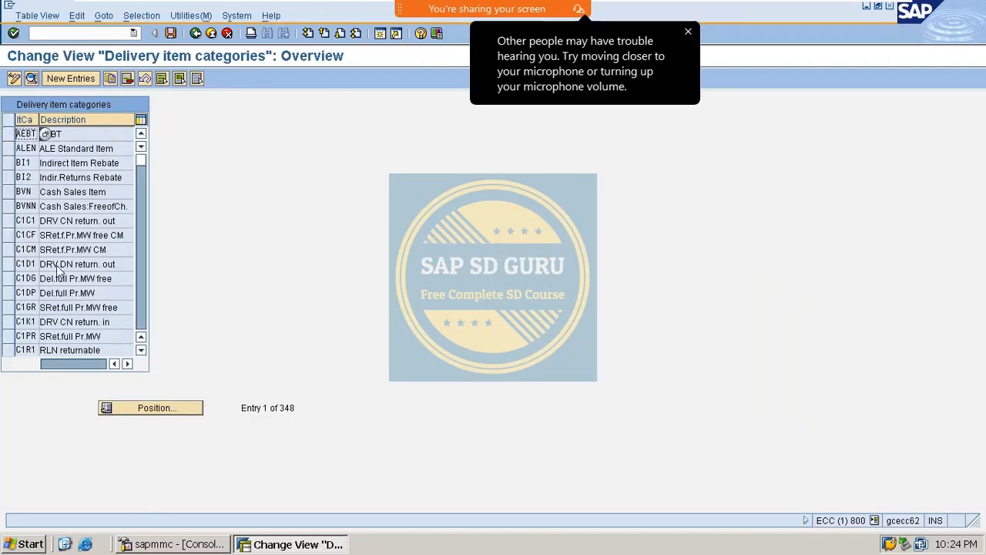
# Position the delivery item category list on TAN and open the details of that Standard Item entry.
pyautogui.click(165, 408)
pyautogui.write('ta')
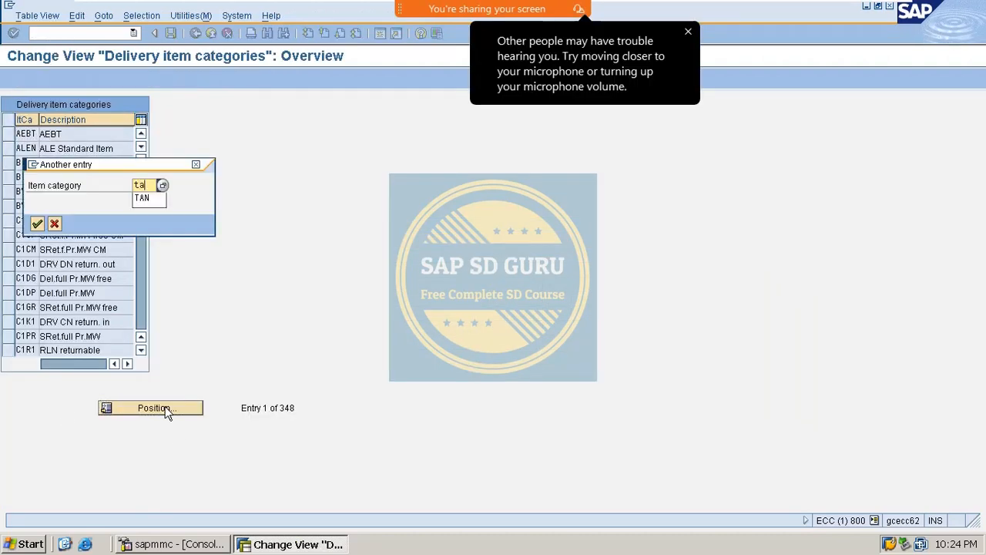
pyautogui.write('n')
pyautogui.press('Return')
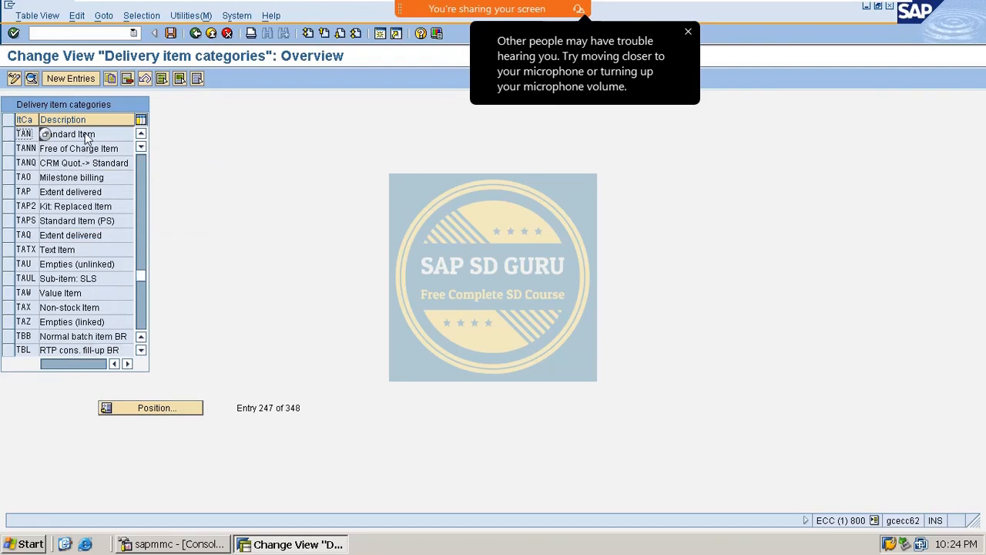
pyautogui.click(688, 33)
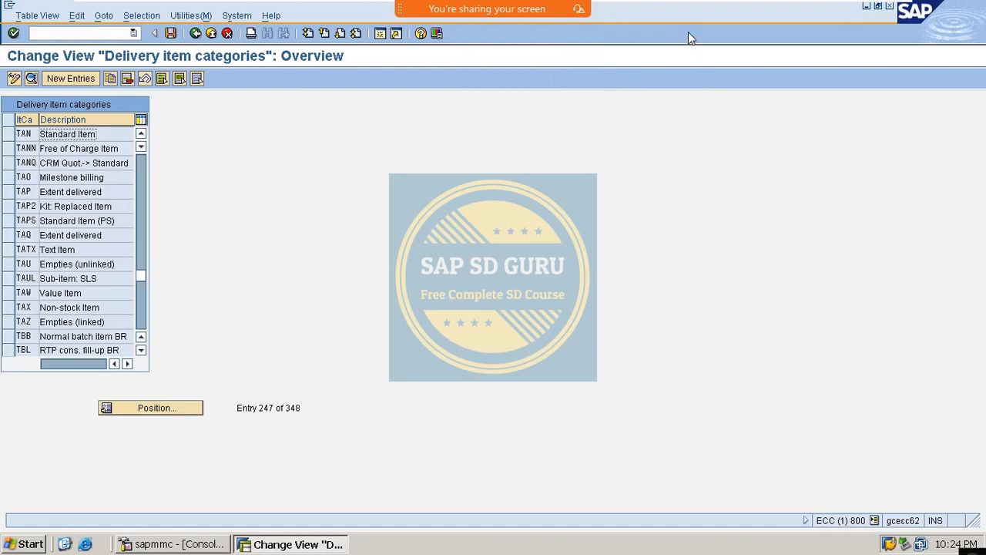
pyautogui.doubleClick(68, 135)
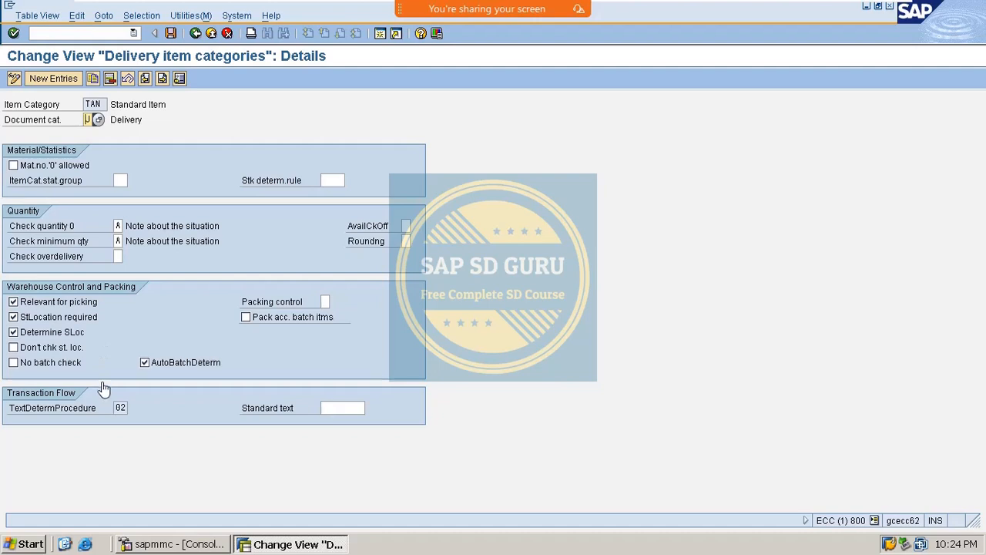
pyautogui.doubleClick(195, 367)
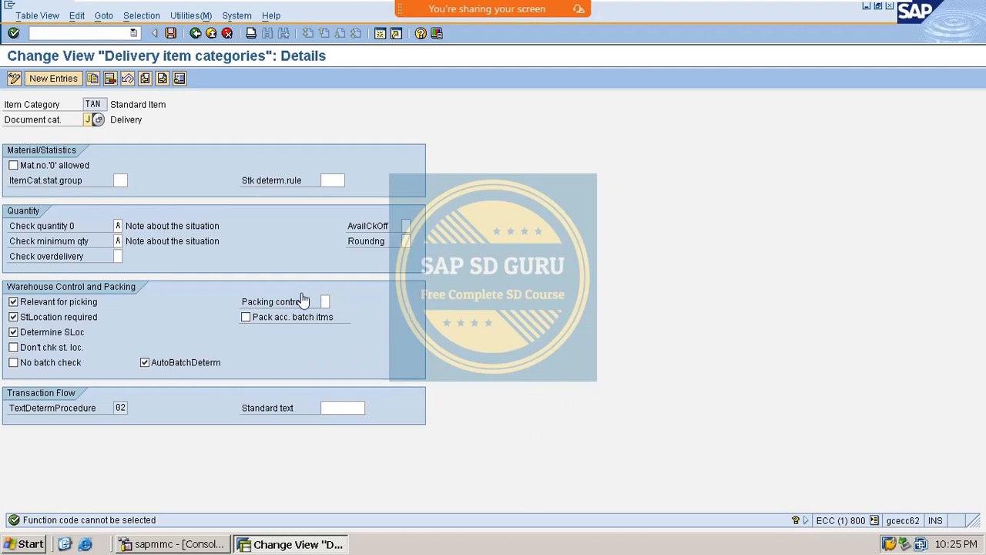
# Examine the possible Packing control values for item category TAN, including A and B, and close the list without choosing one.
pyautogui.click(325, 302)
pyautogui.click(335, 301)
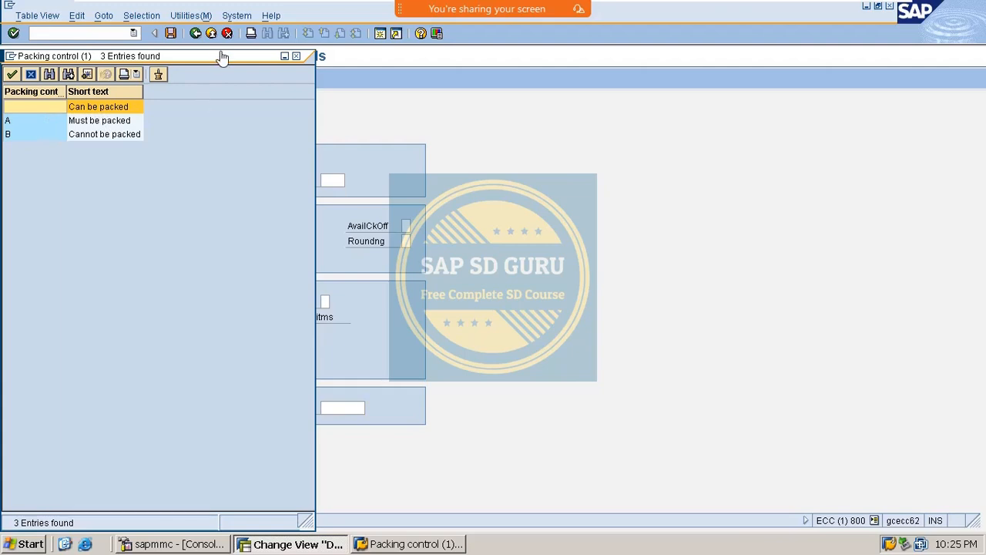
pyautogui.moveTo(221, 55); pyautogui.dragTo(747, 64)
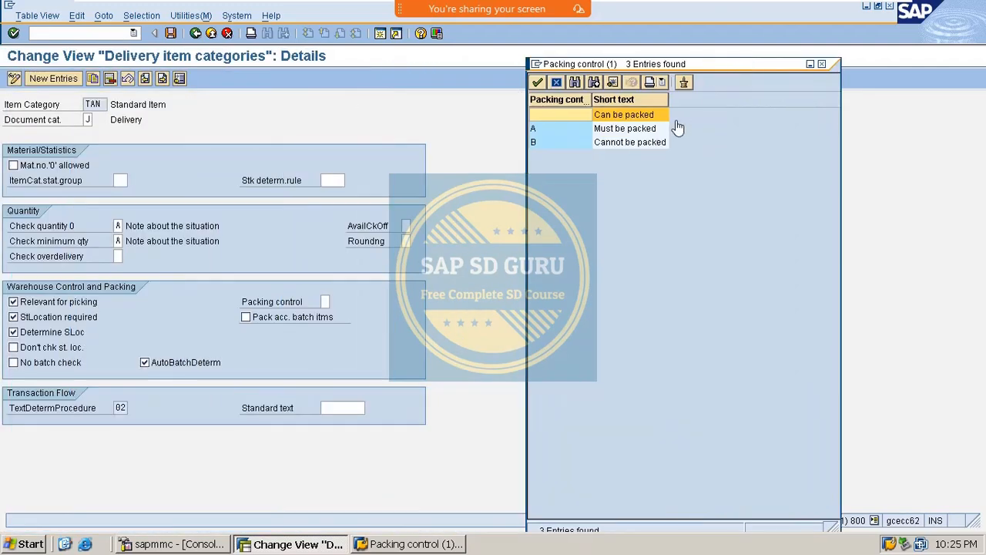
pyautogui.click(561, 132)
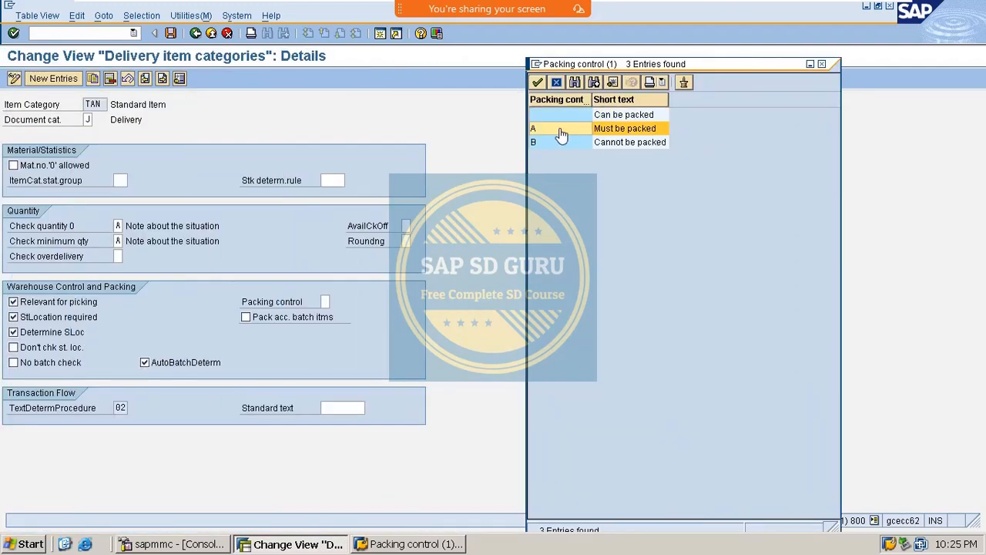
pyautogui.click(686, 137)
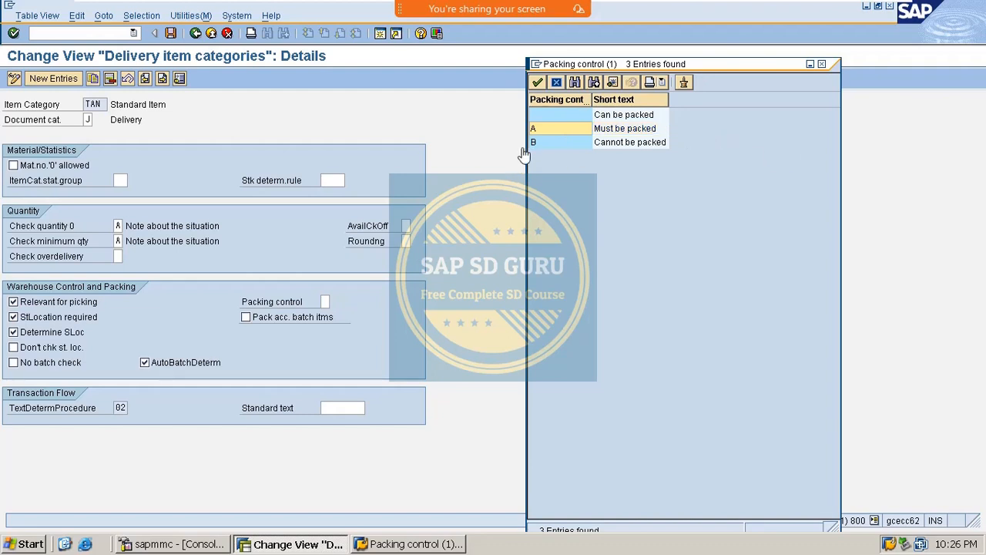
pyautogui.click(547, 142)
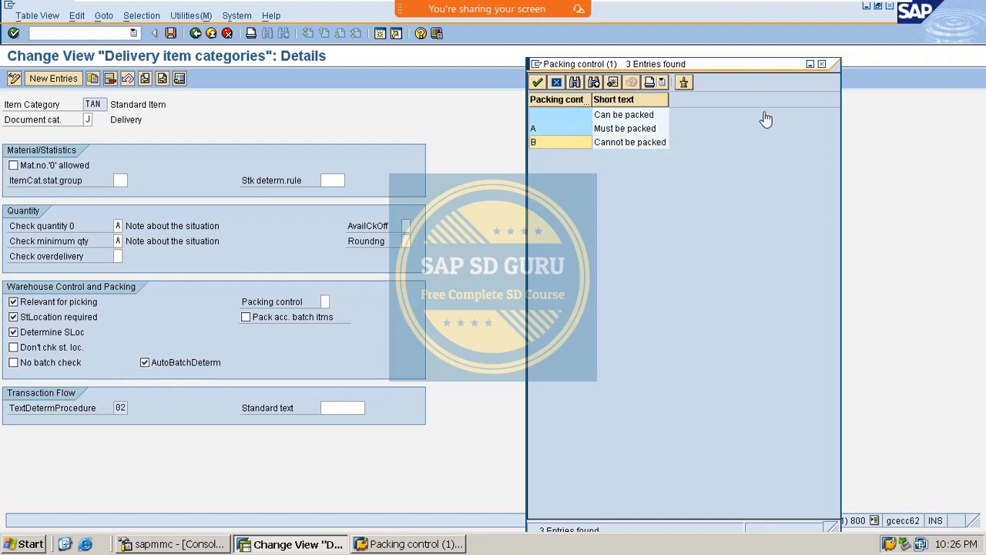
pyautogui.click(822, 65)
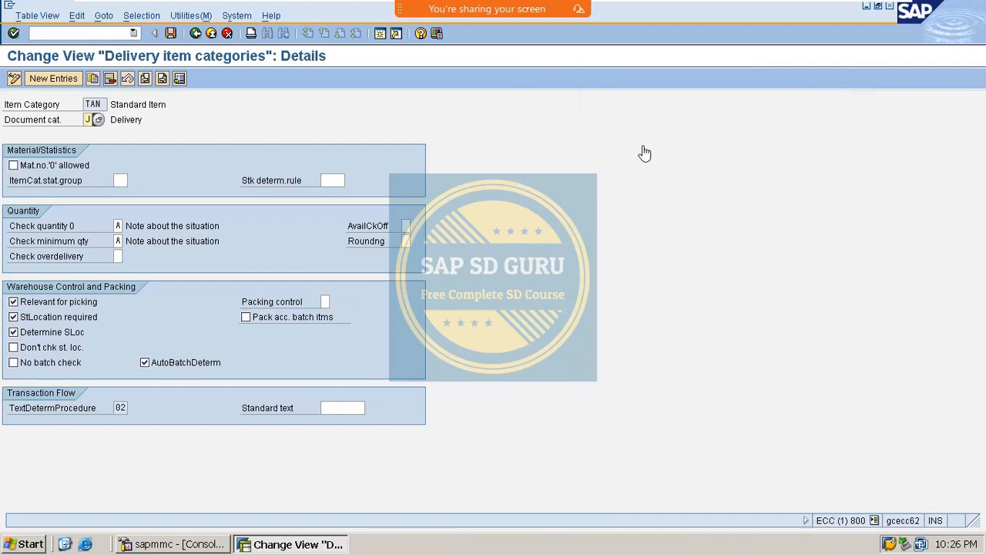